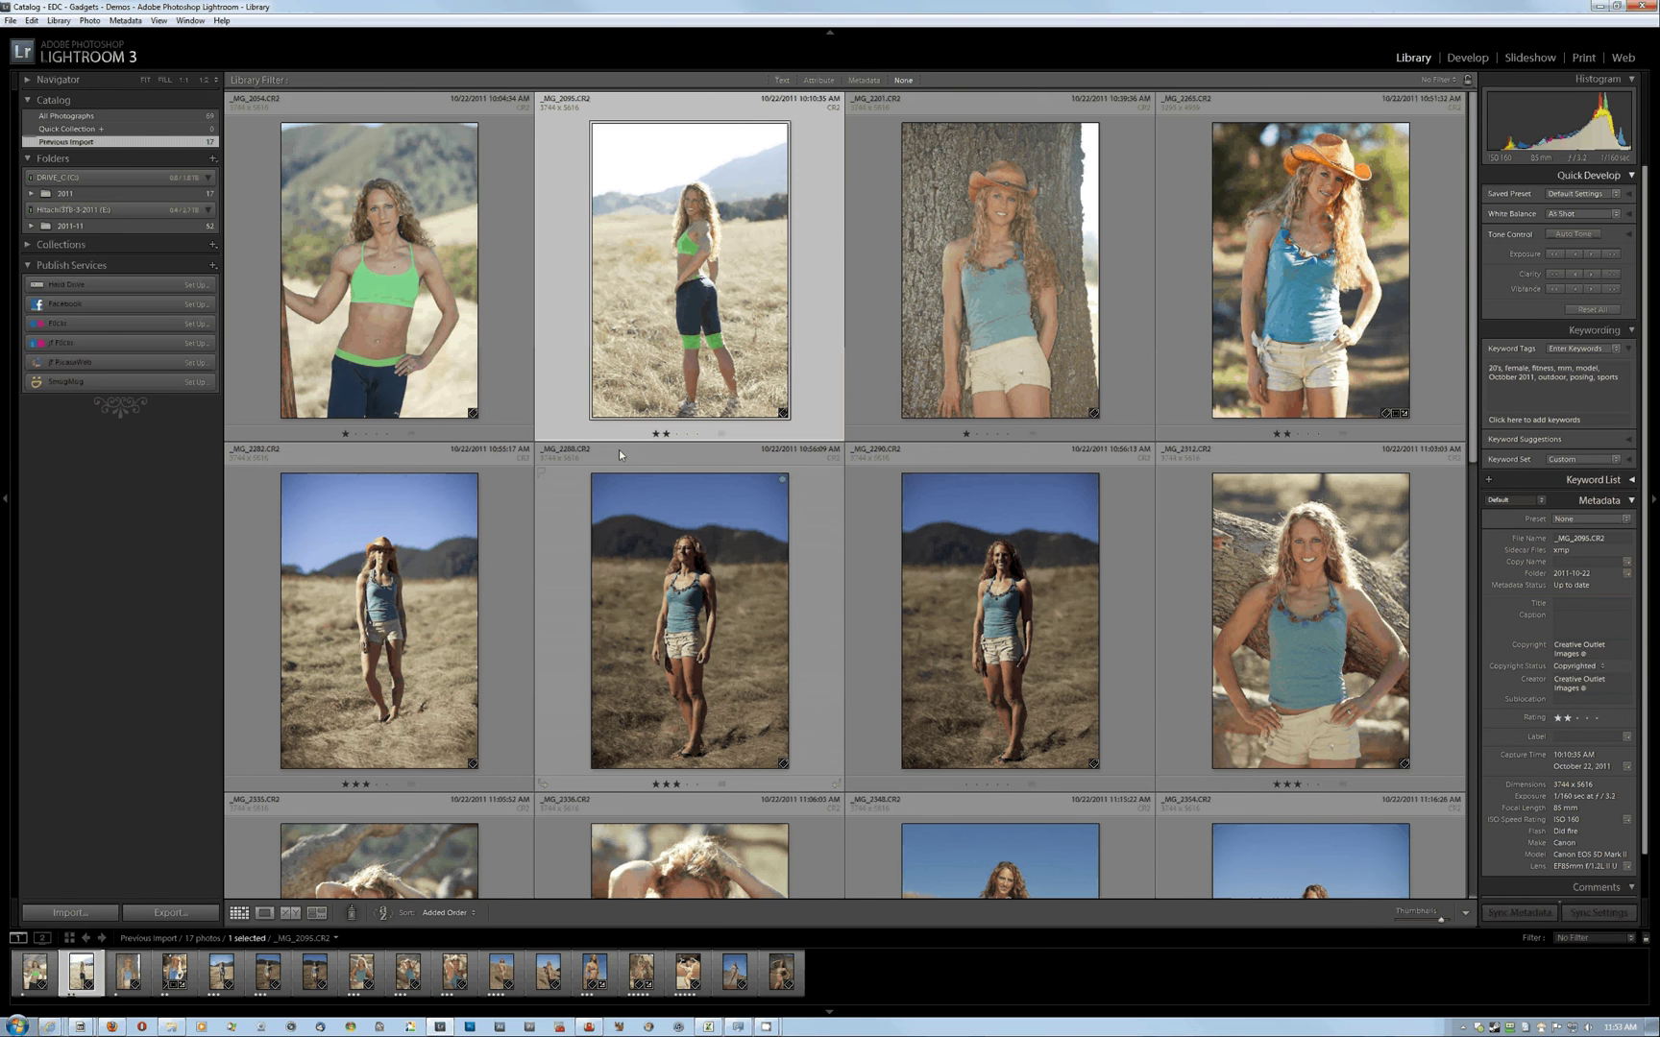
Browse the previous import's photo grid from the first to the last thumbnail, comparing the outdoor portraits
scroll(619, 451, down, 3)
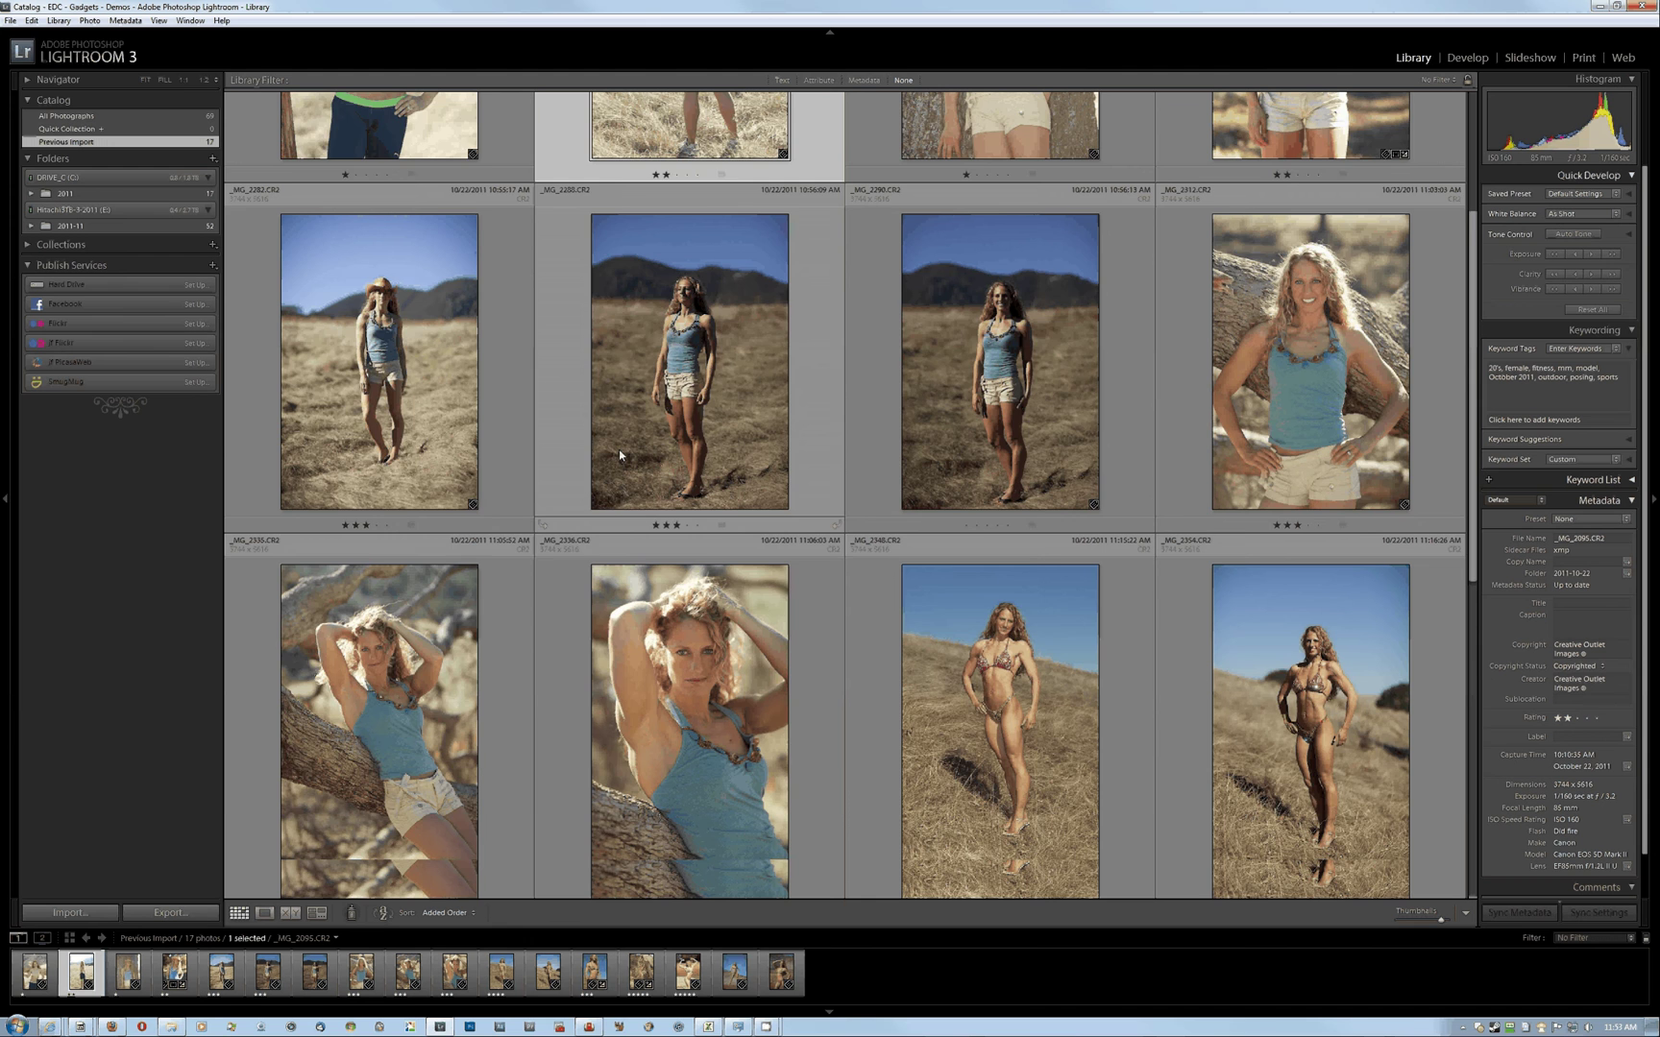
scroll(618, 450, up, 3)
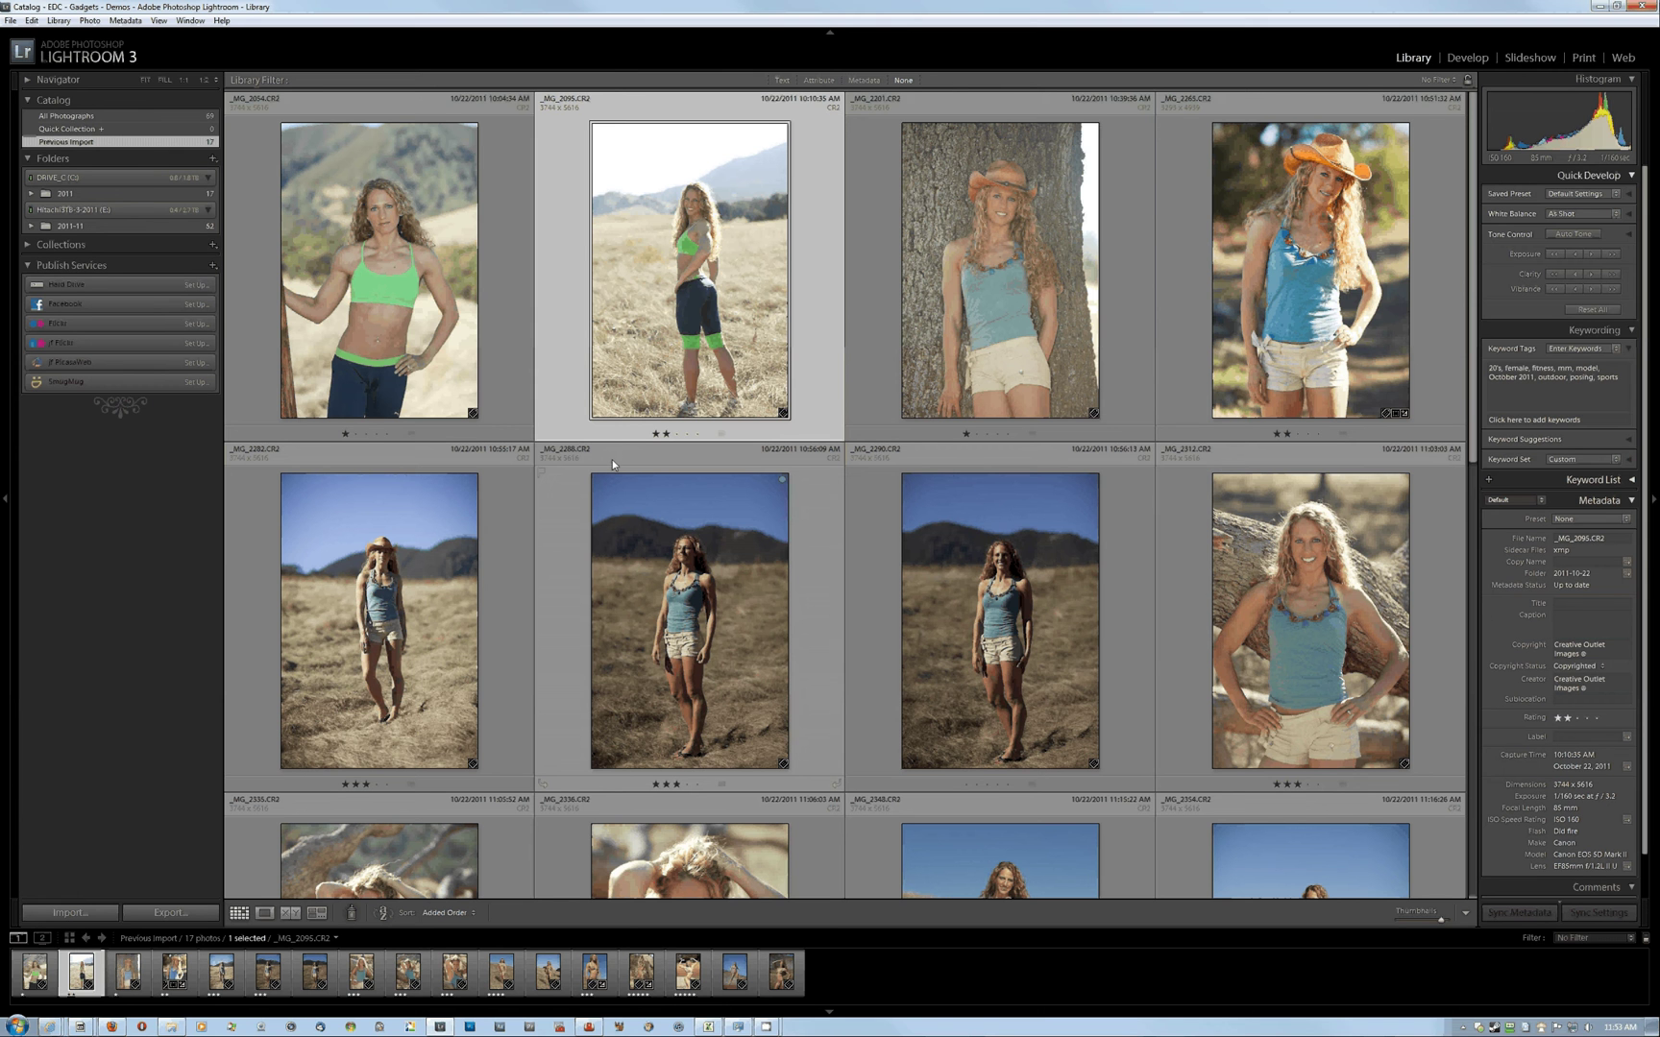
scroll(612, 459, down, 5)
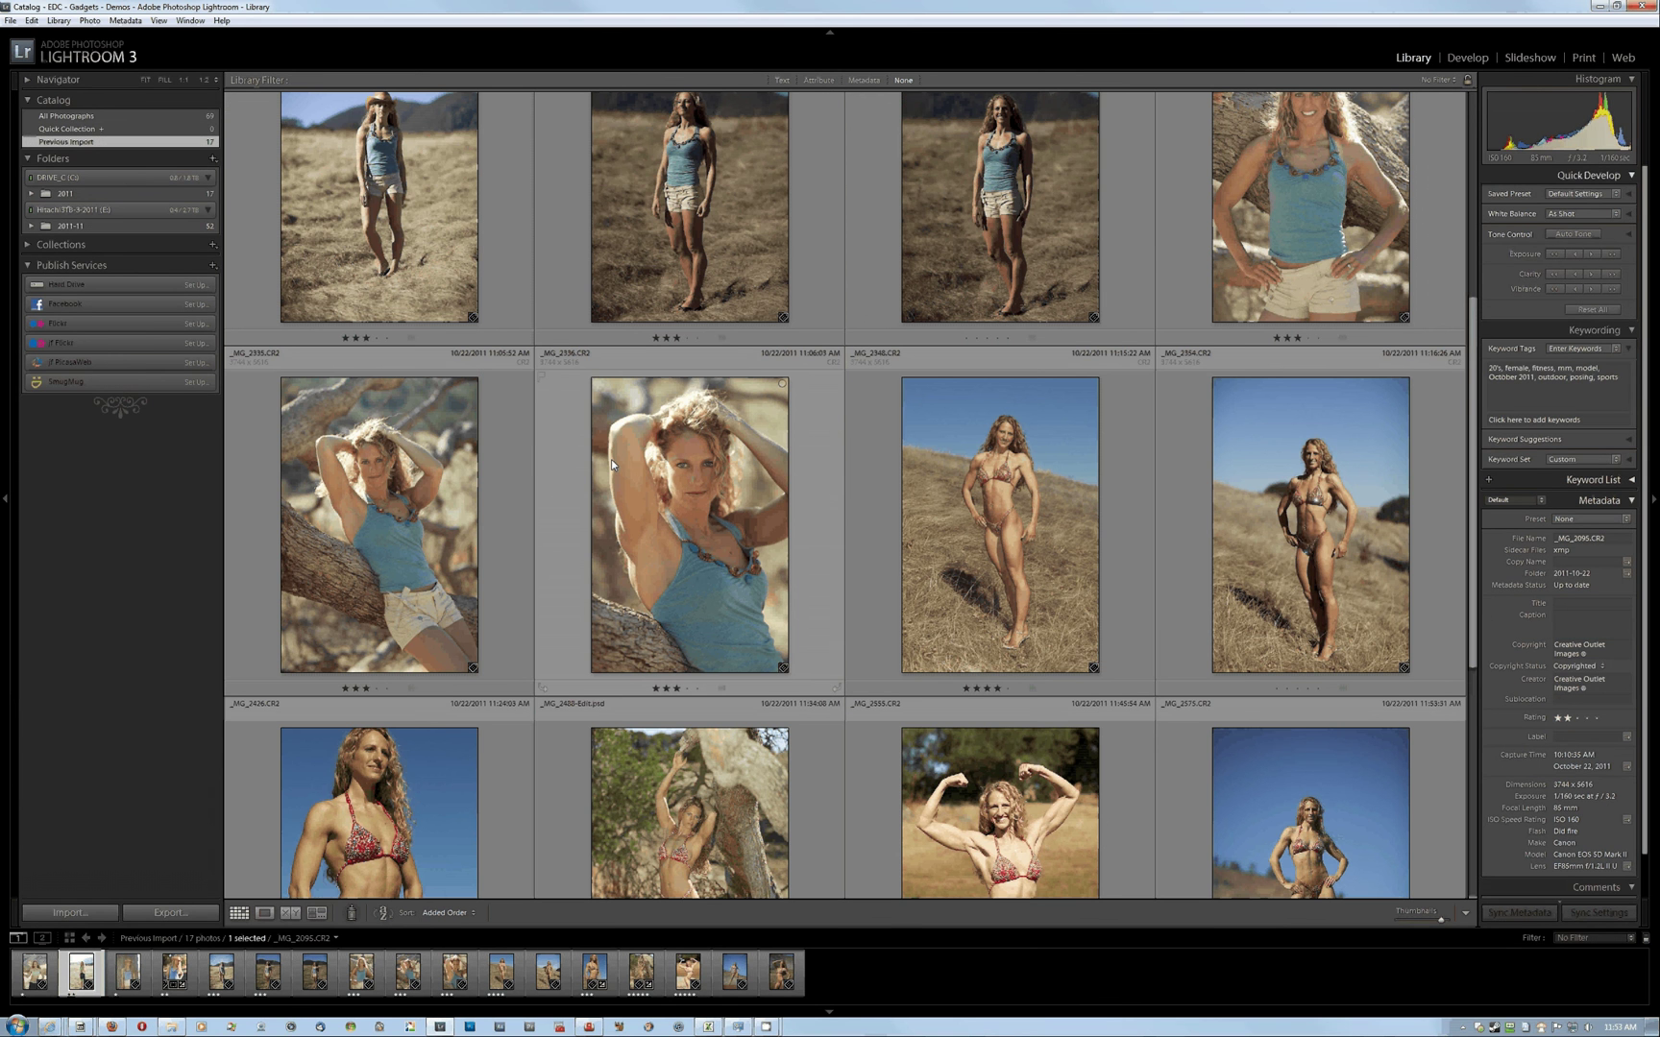
scroll(611, 459, down, 2)
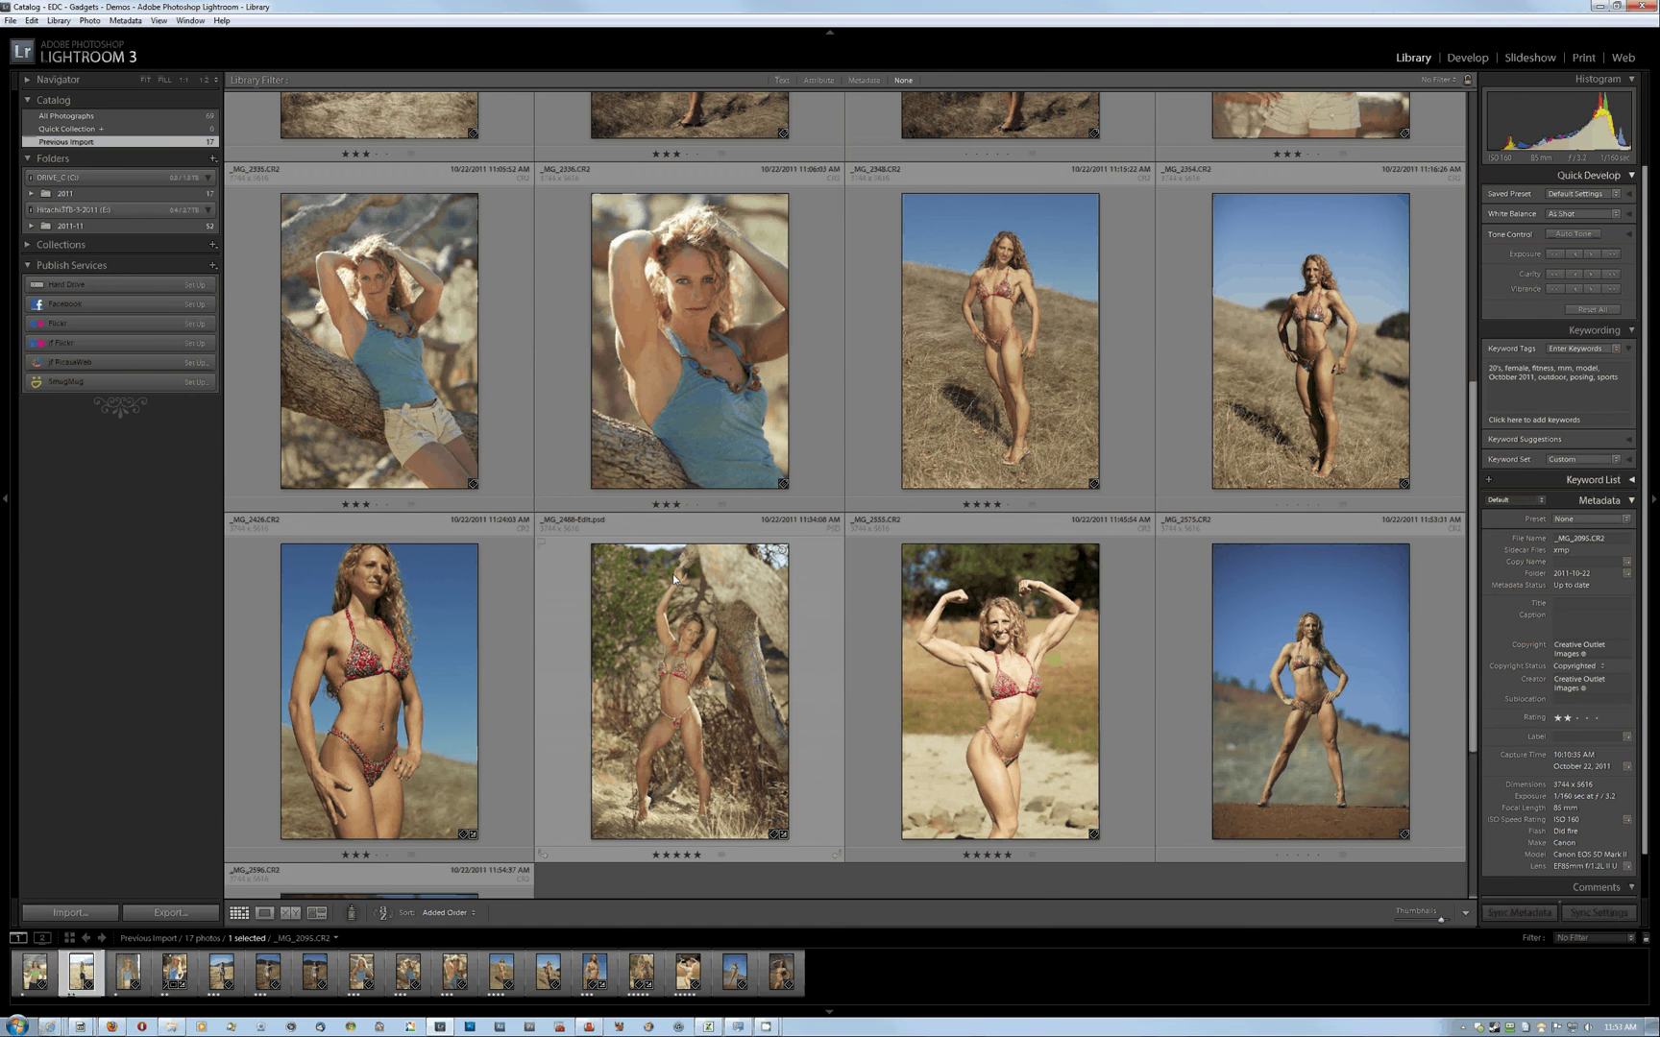
scroll(674, 573, up, 5)
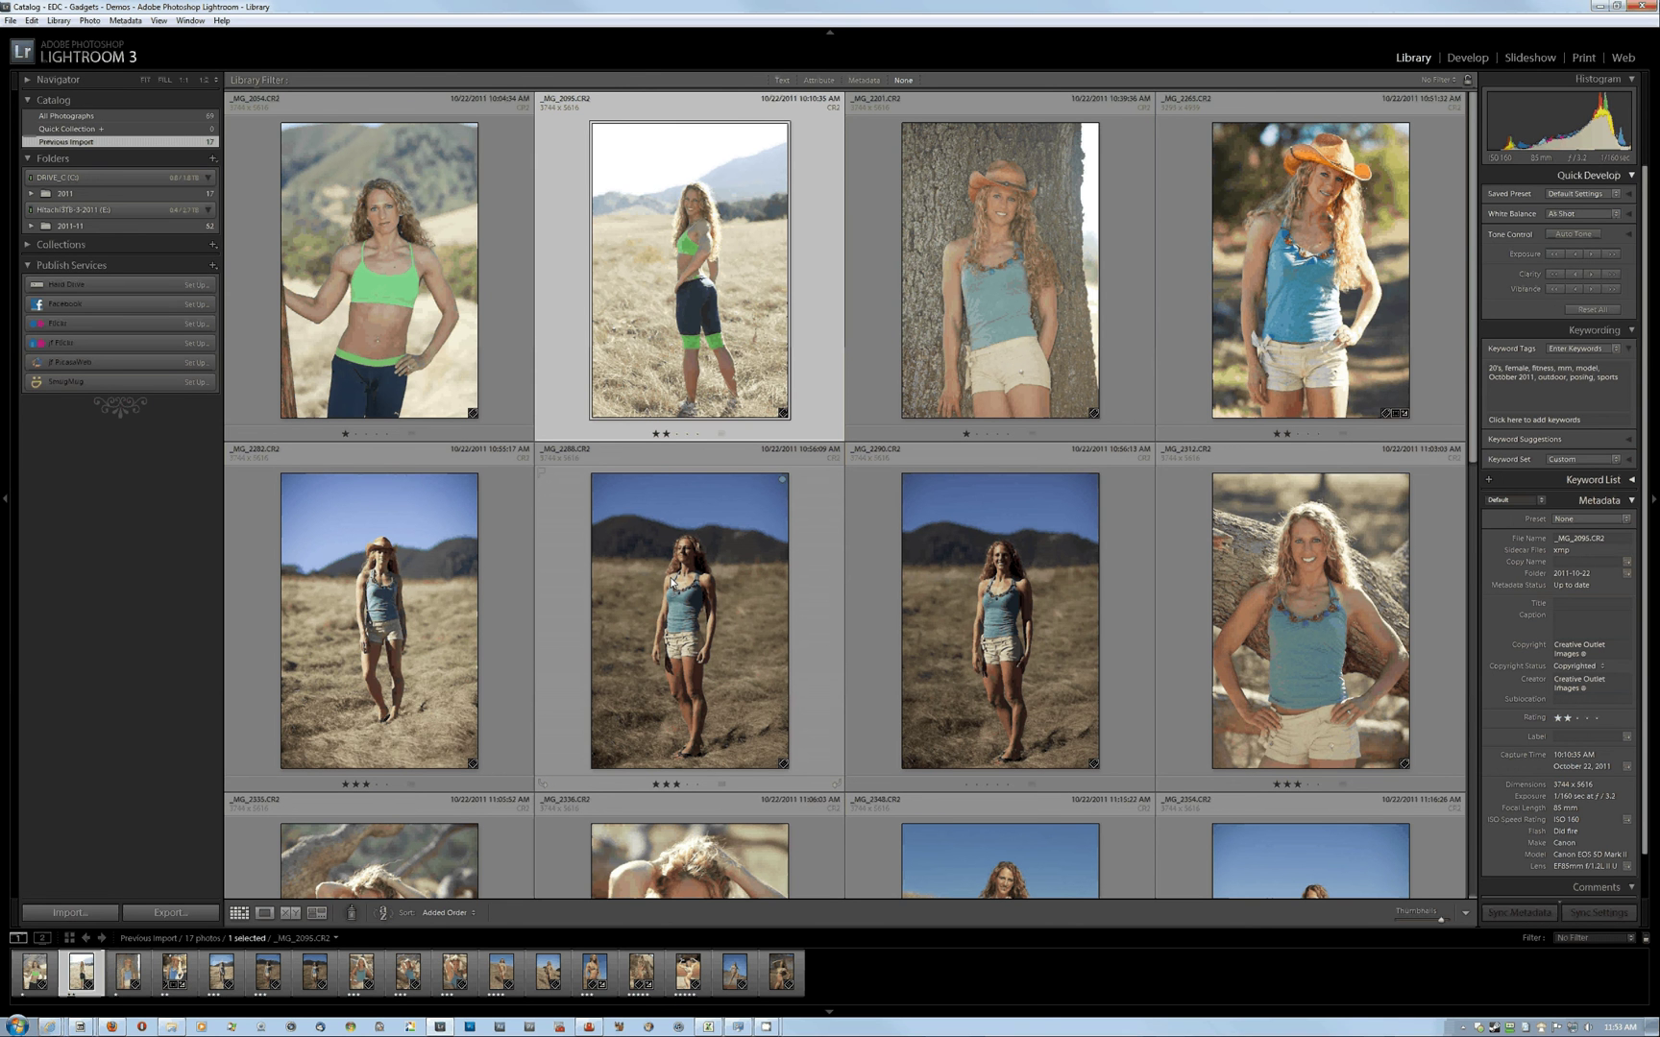
scroll(672, 581, down, 5)
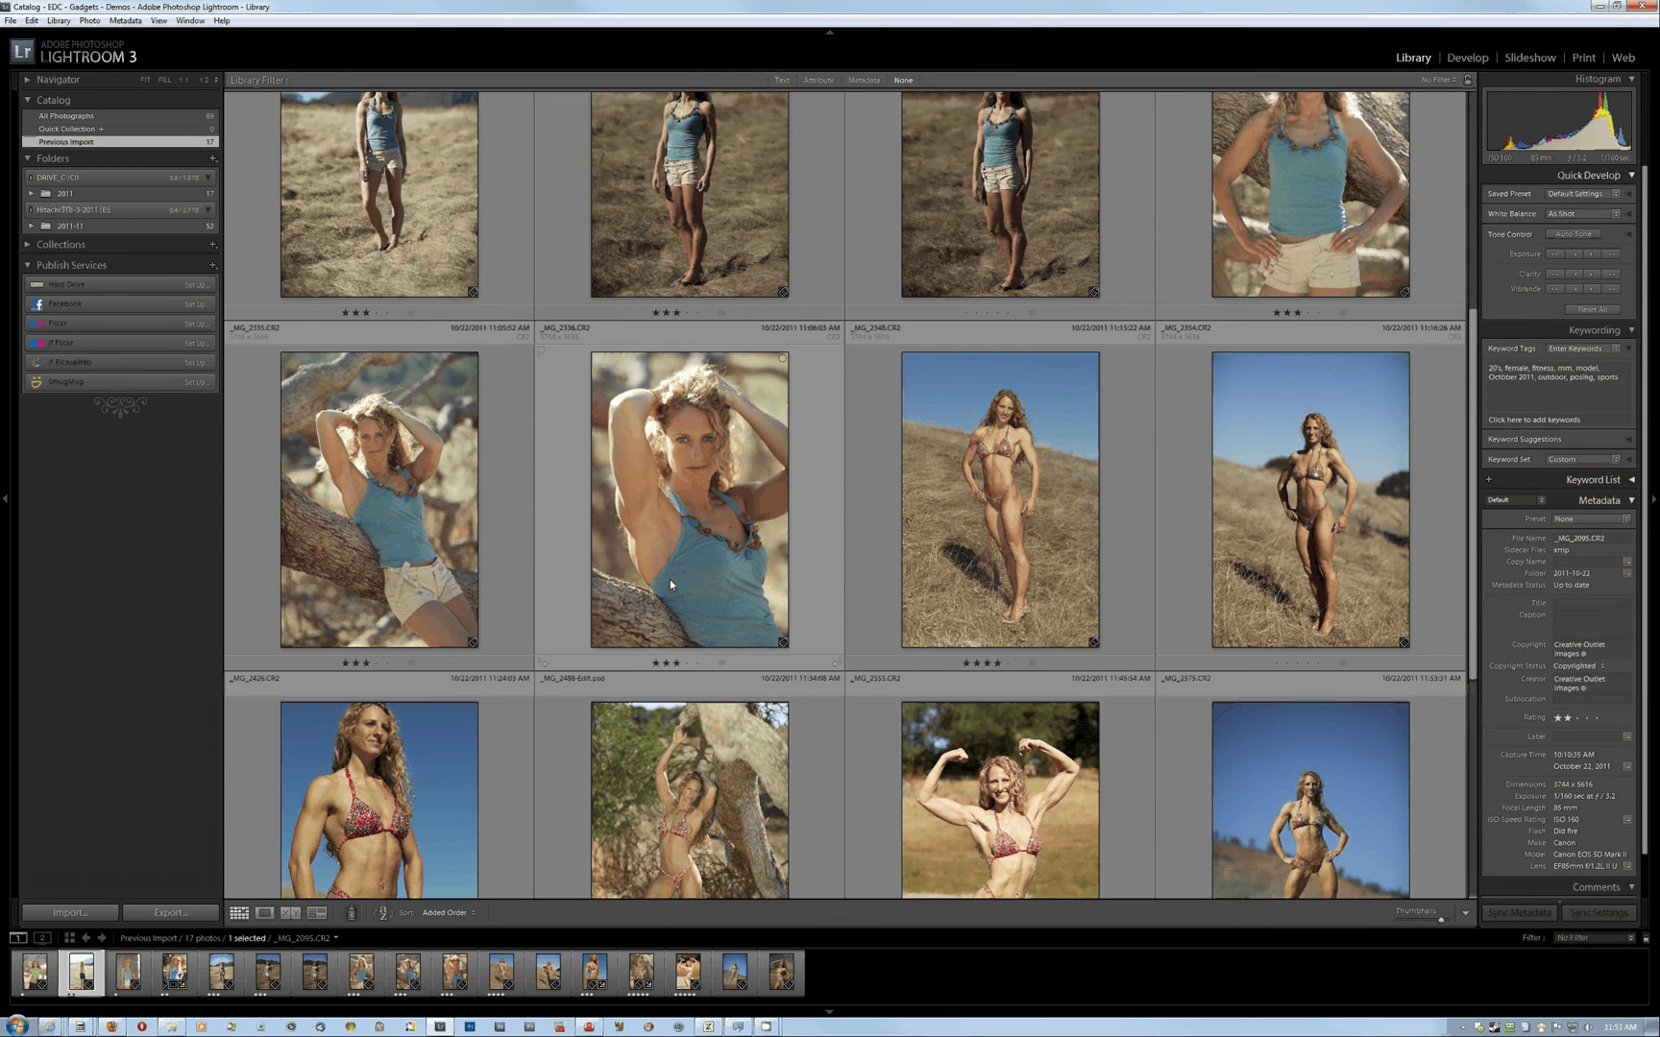
scroll(670, 580, down, 4)
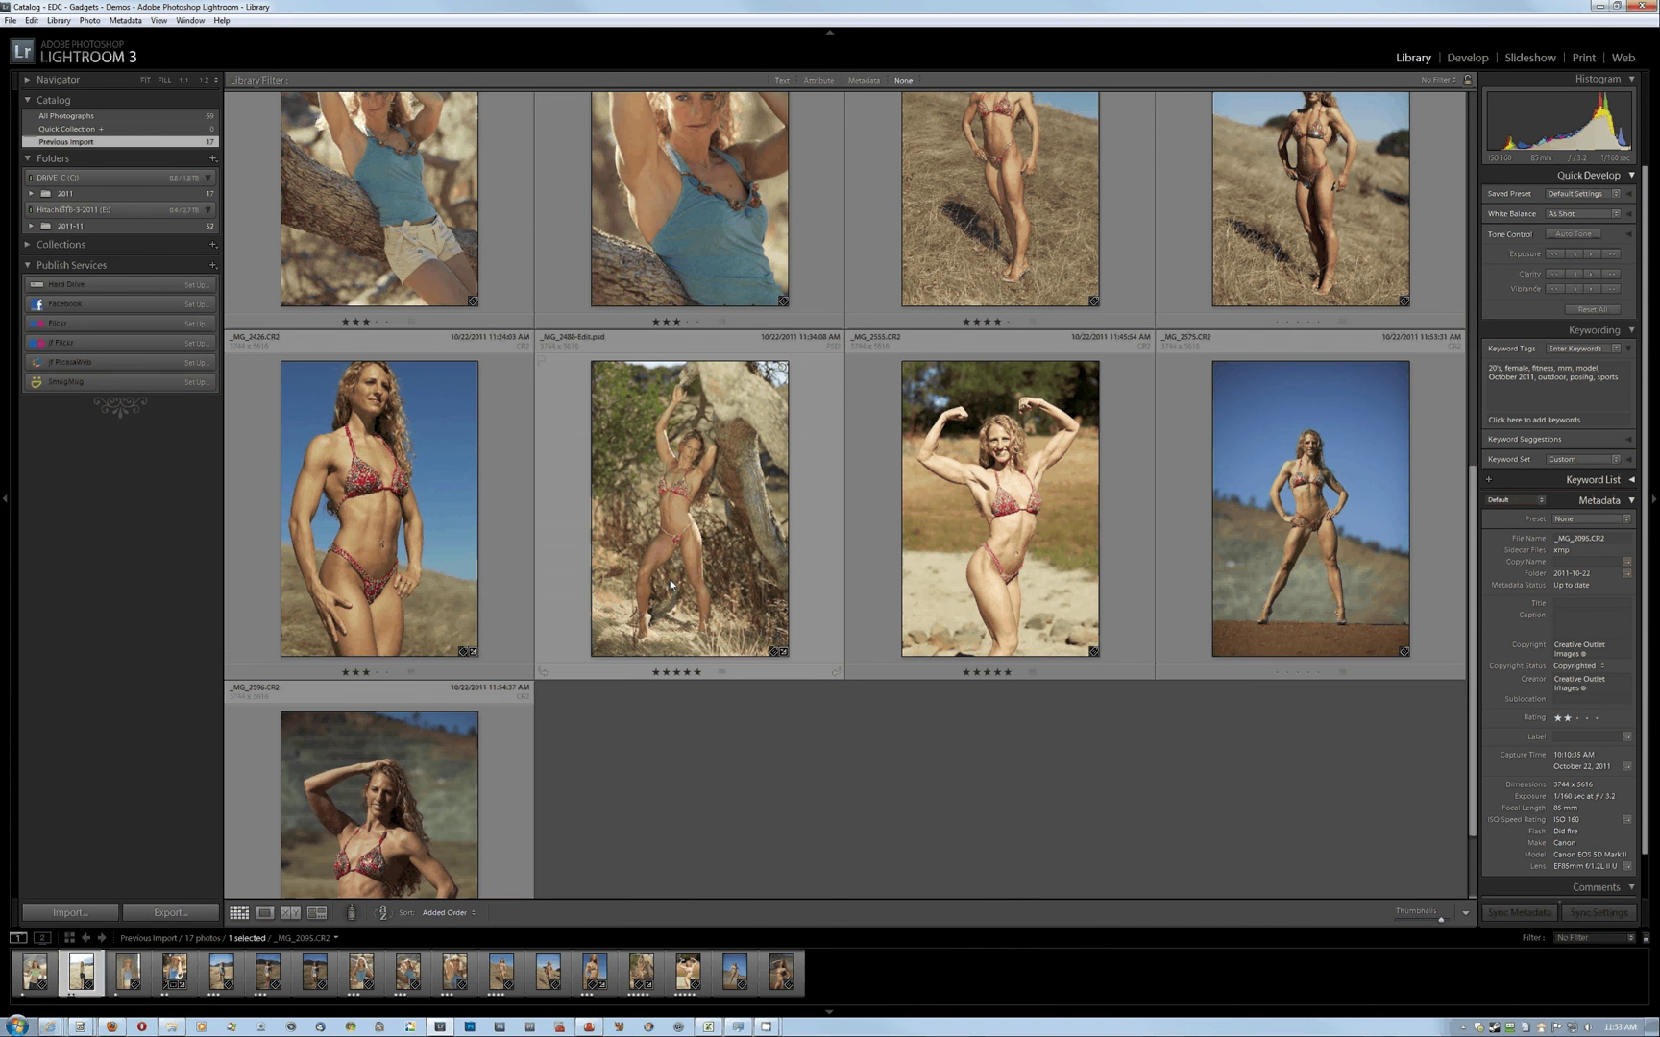
scroll(670, 583, down, 1)
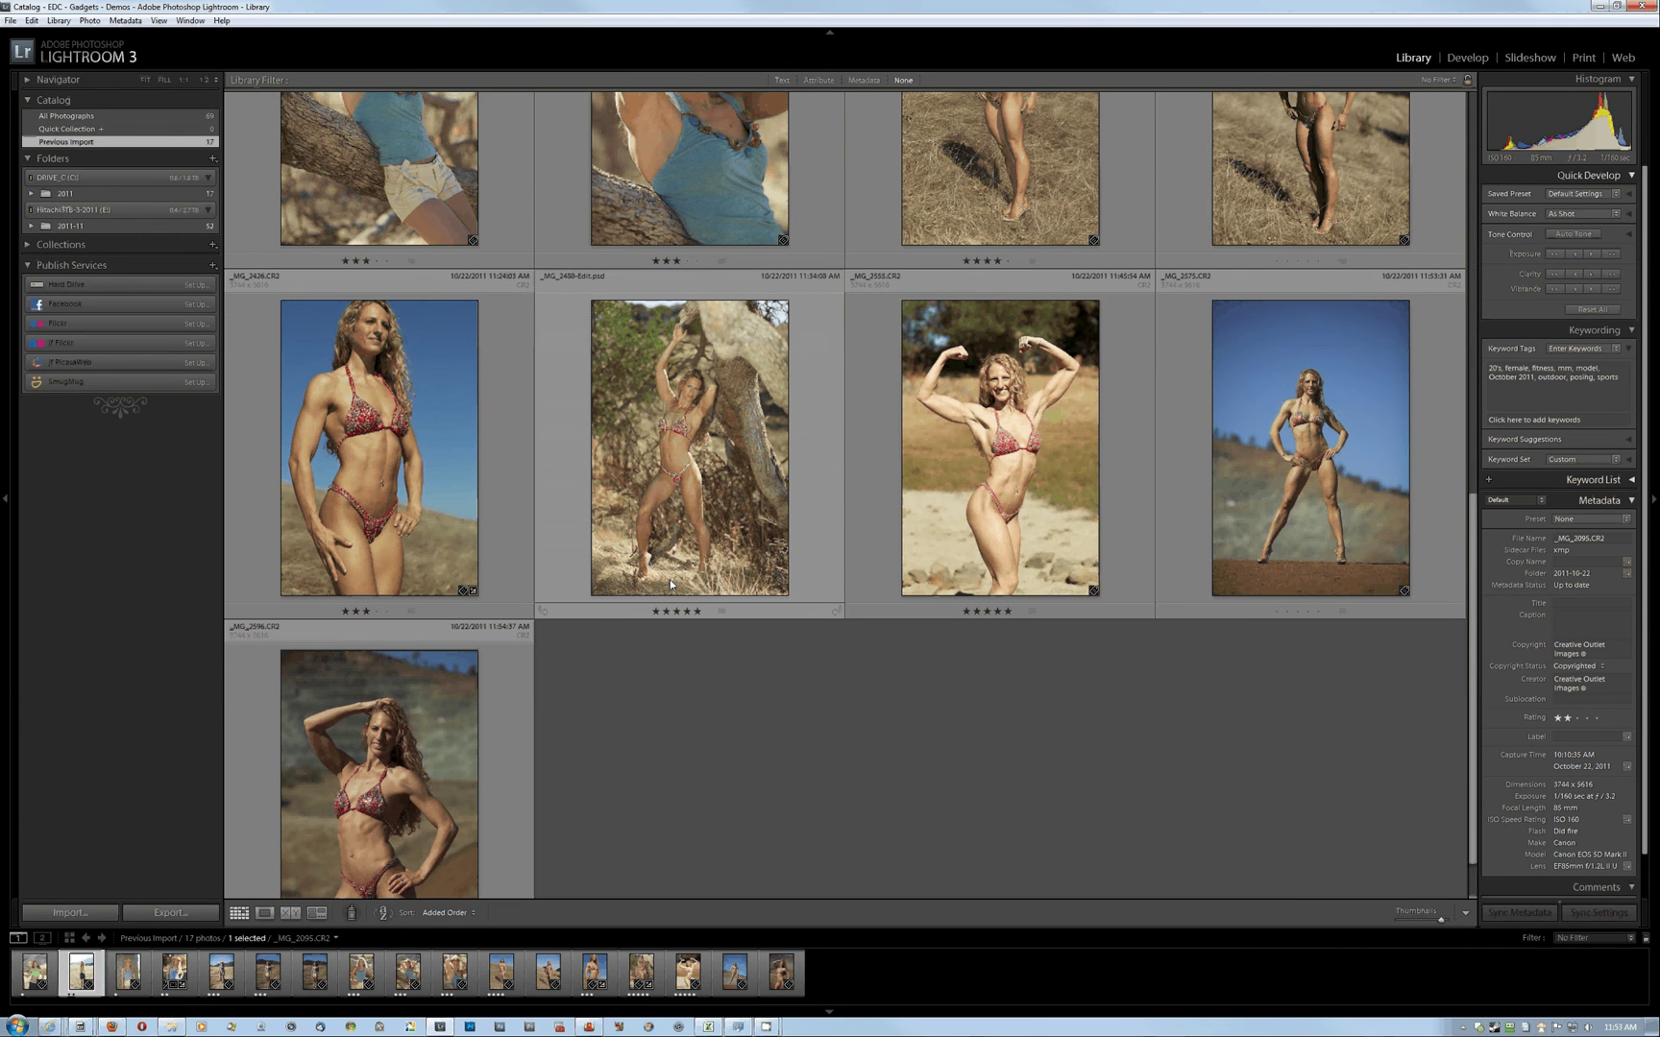
scroll(670, 583, up, 1)
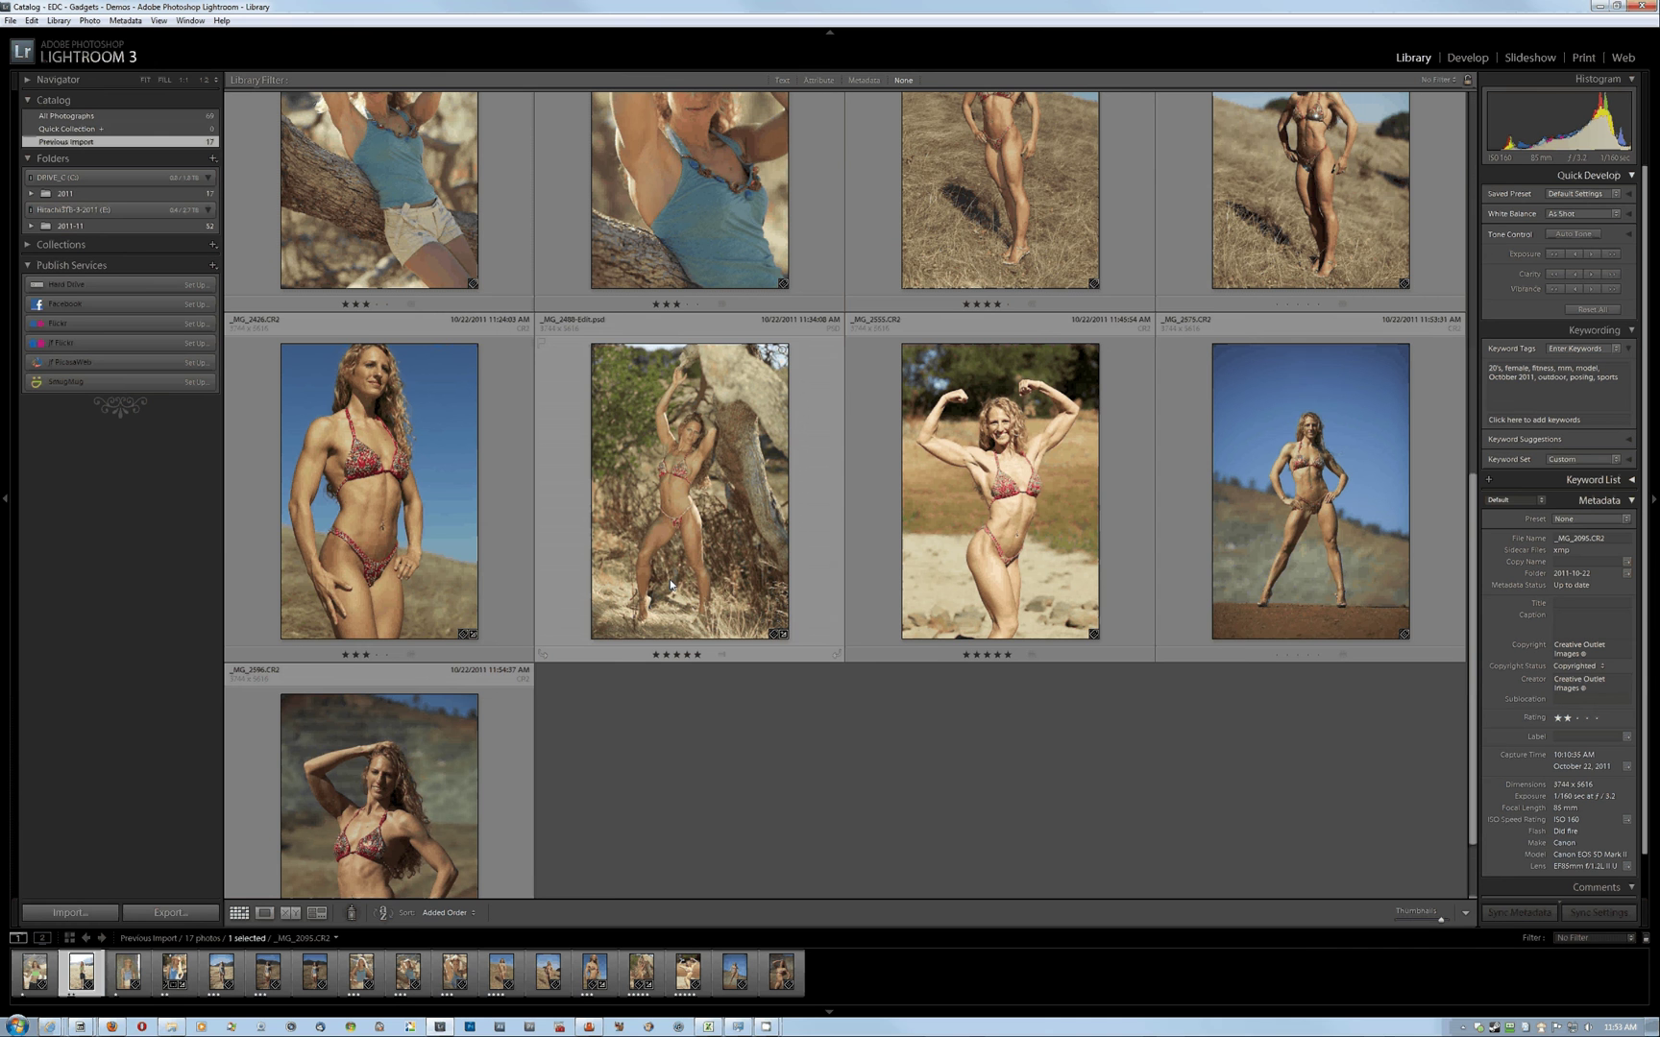
scroll(670, 583, up, 7)
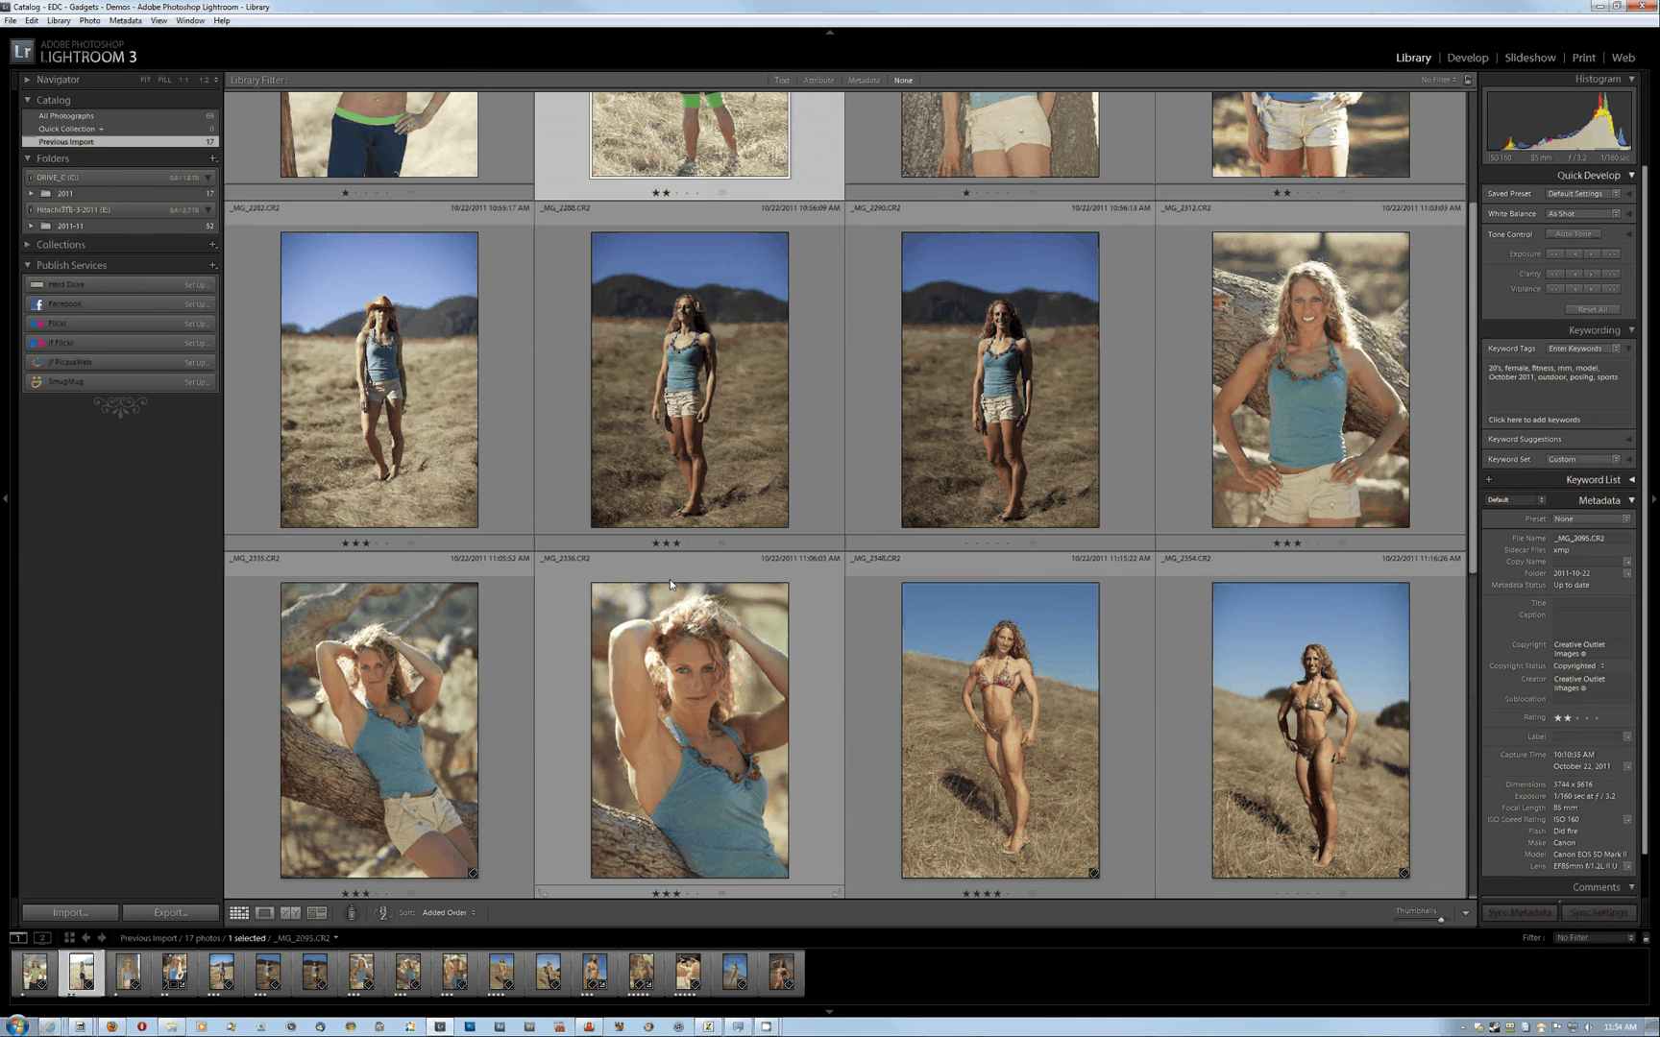
scroll(669, 579, up, 3)
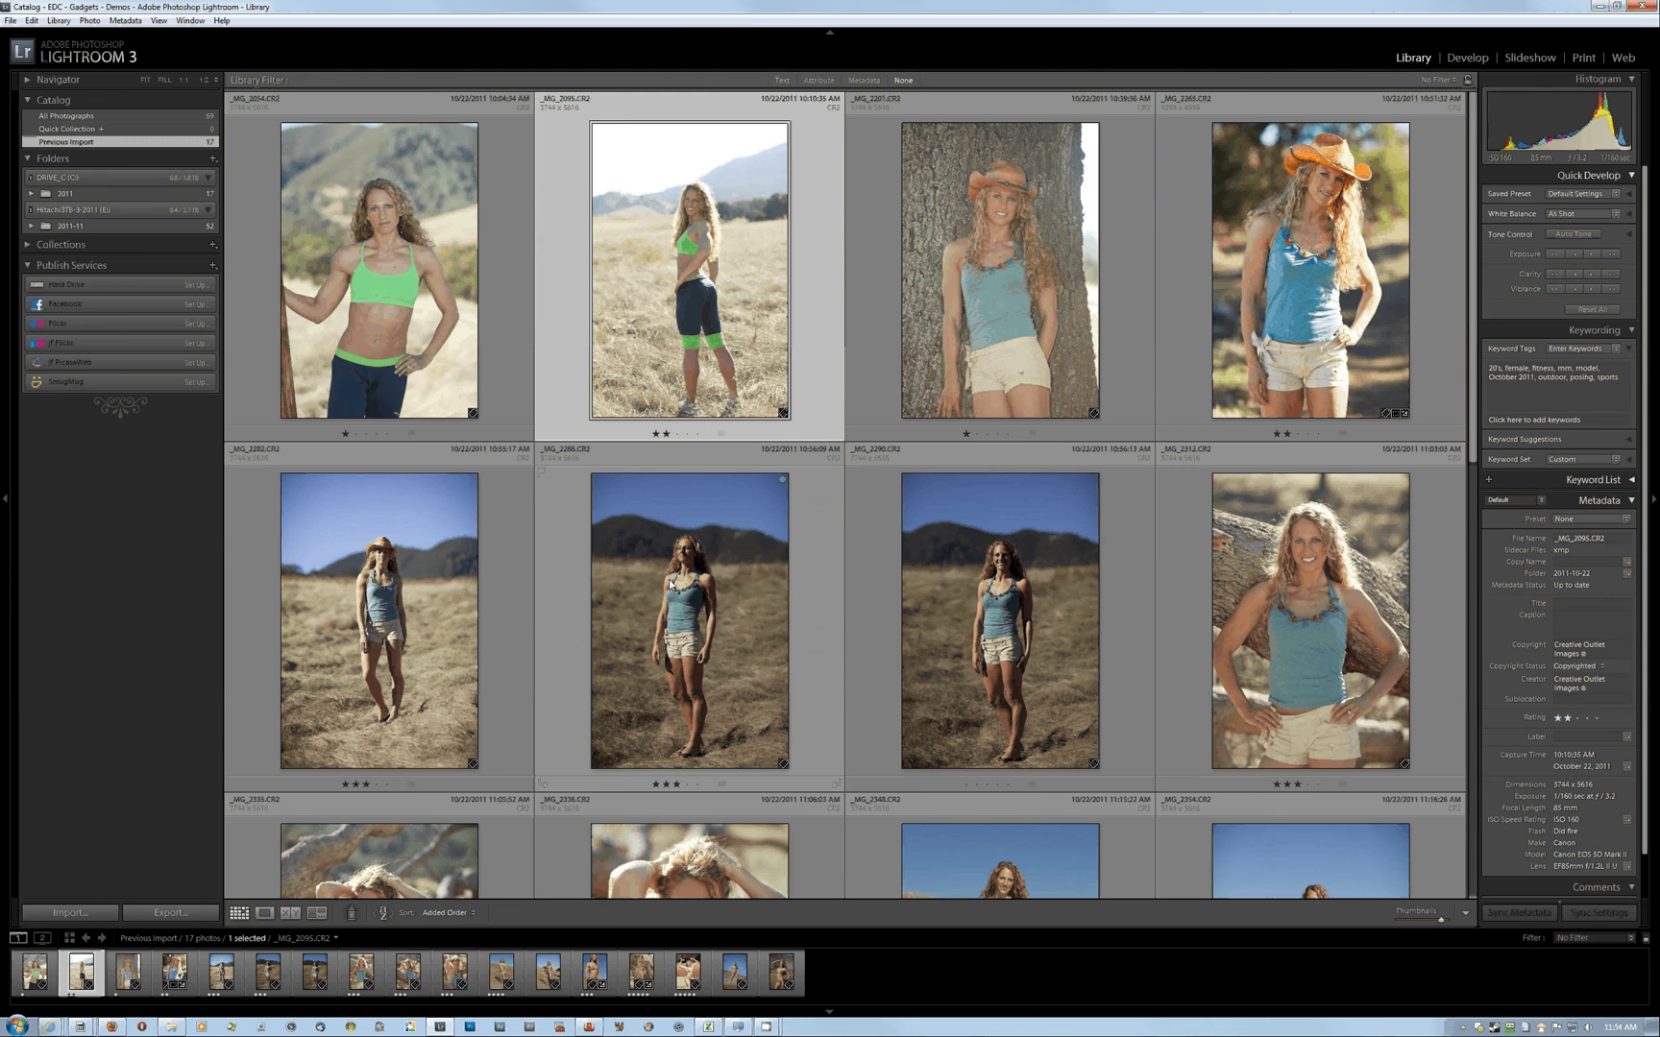
scroll(670, 580, down, 2)
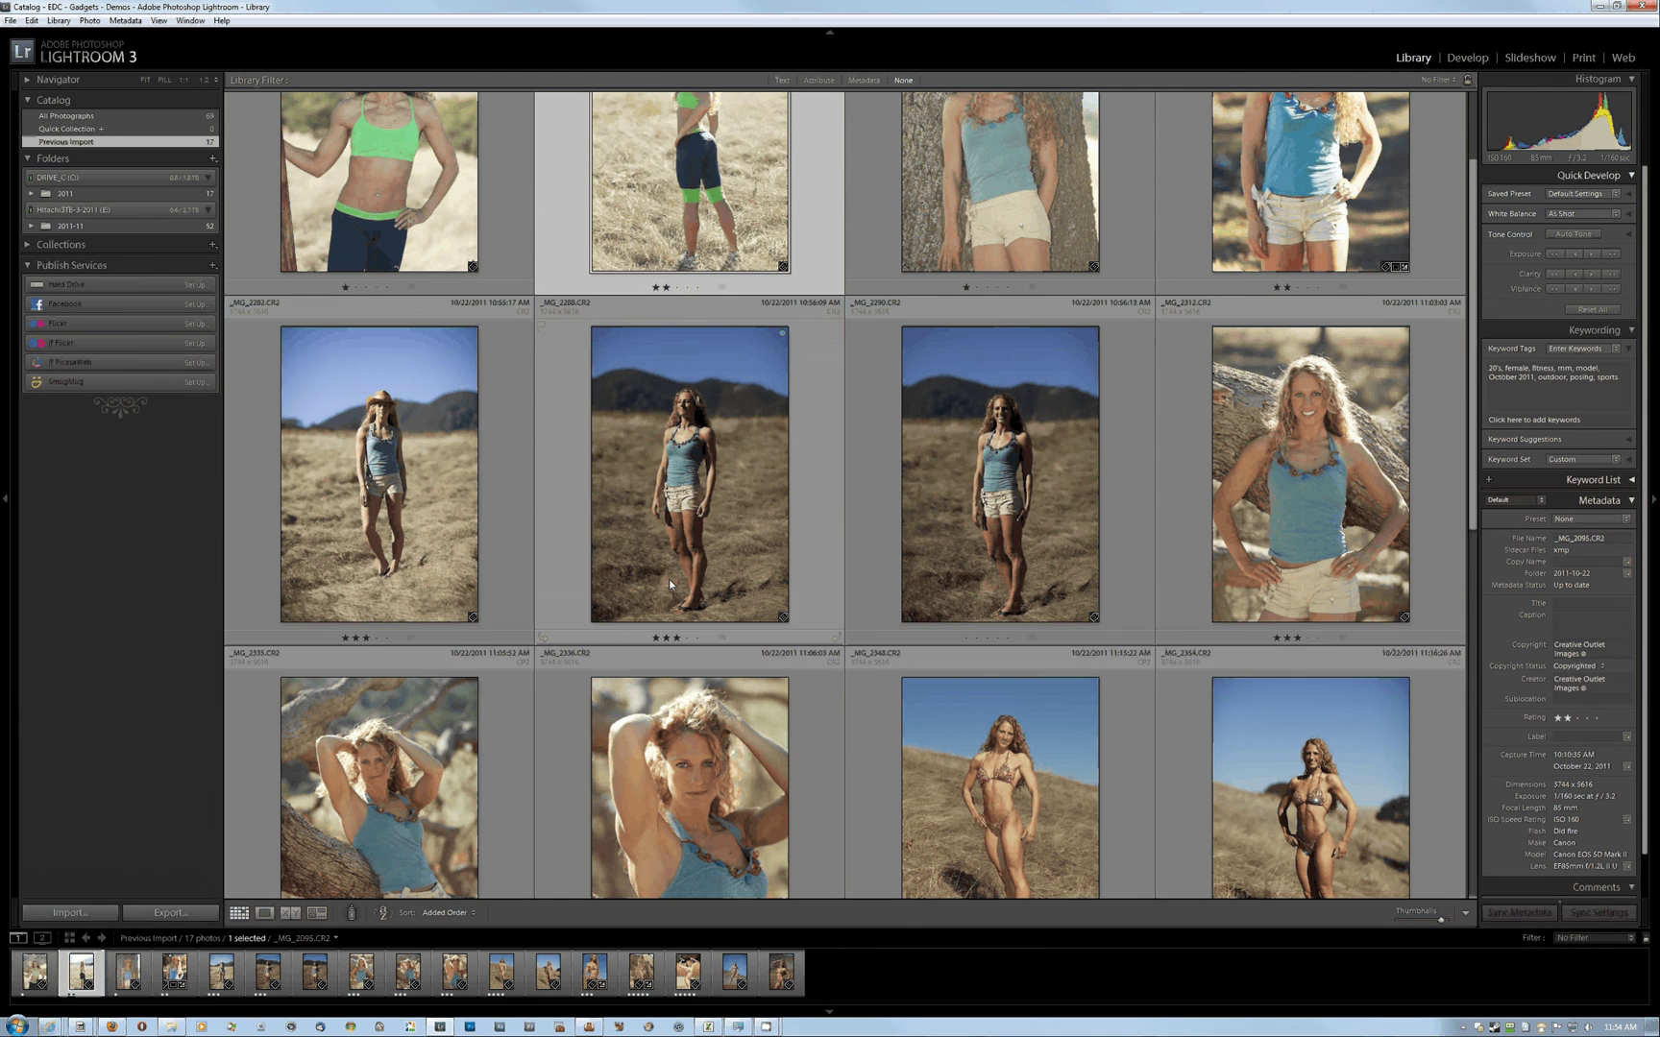
scroll(669, 582, down, 2)
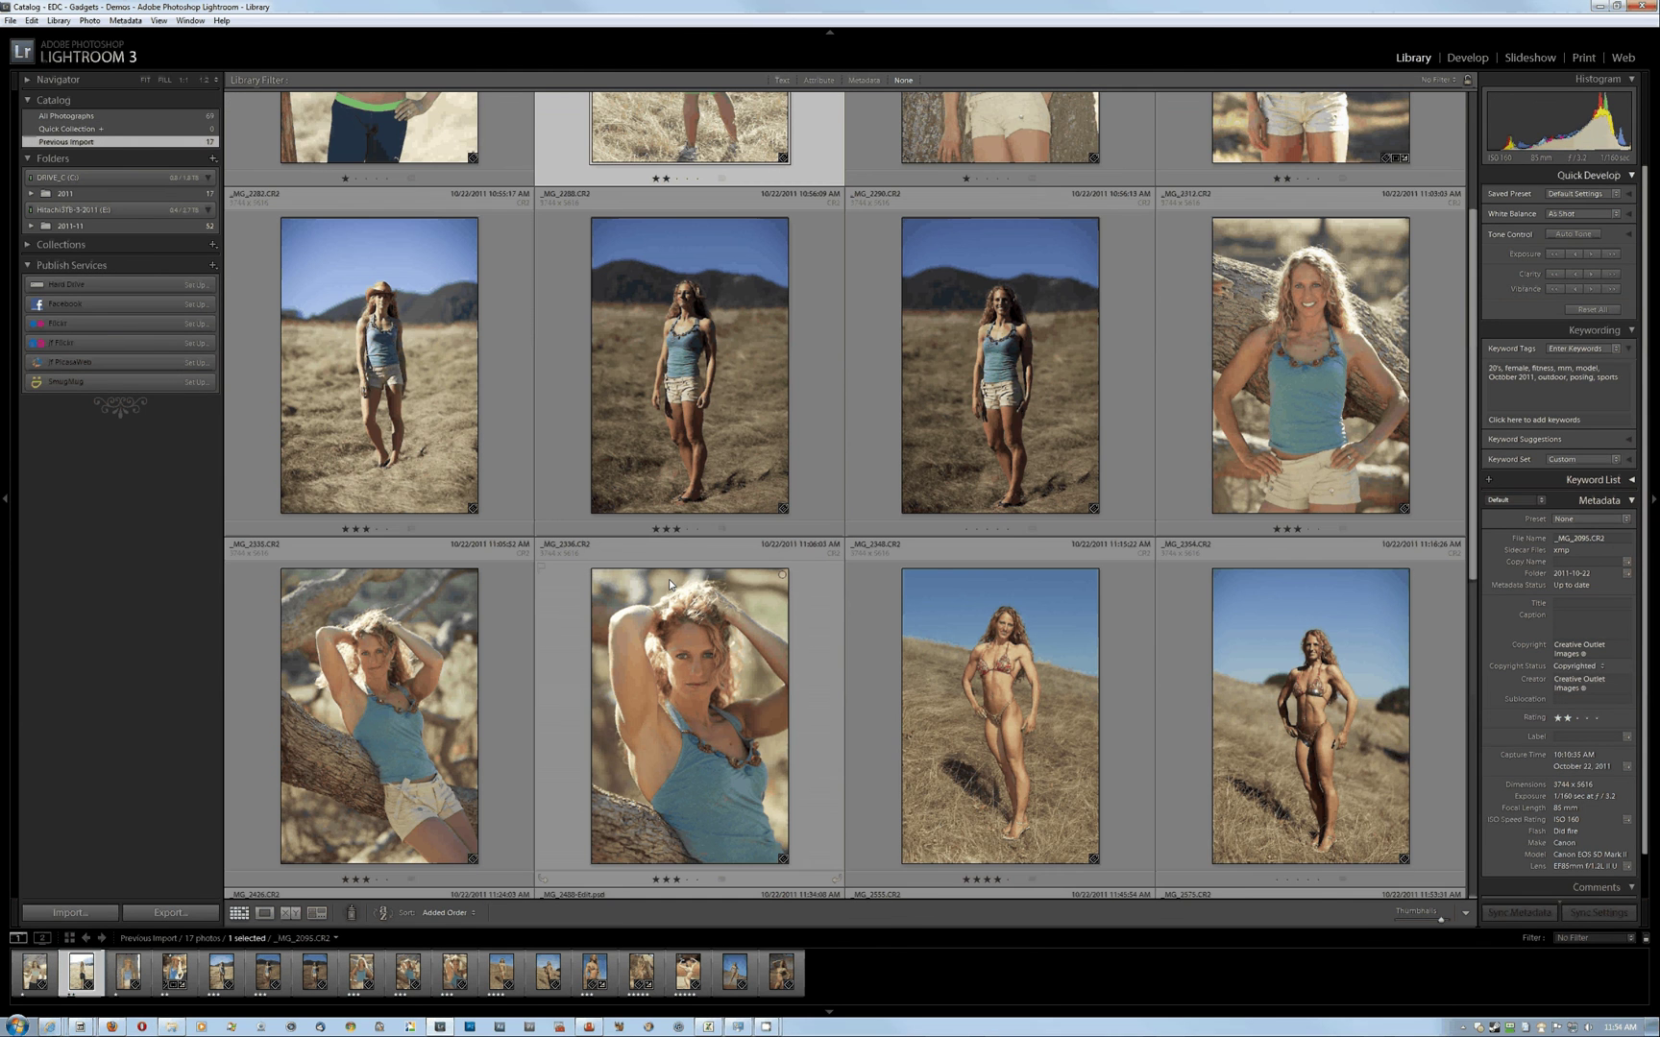
scroll(669, 580, down, 2)
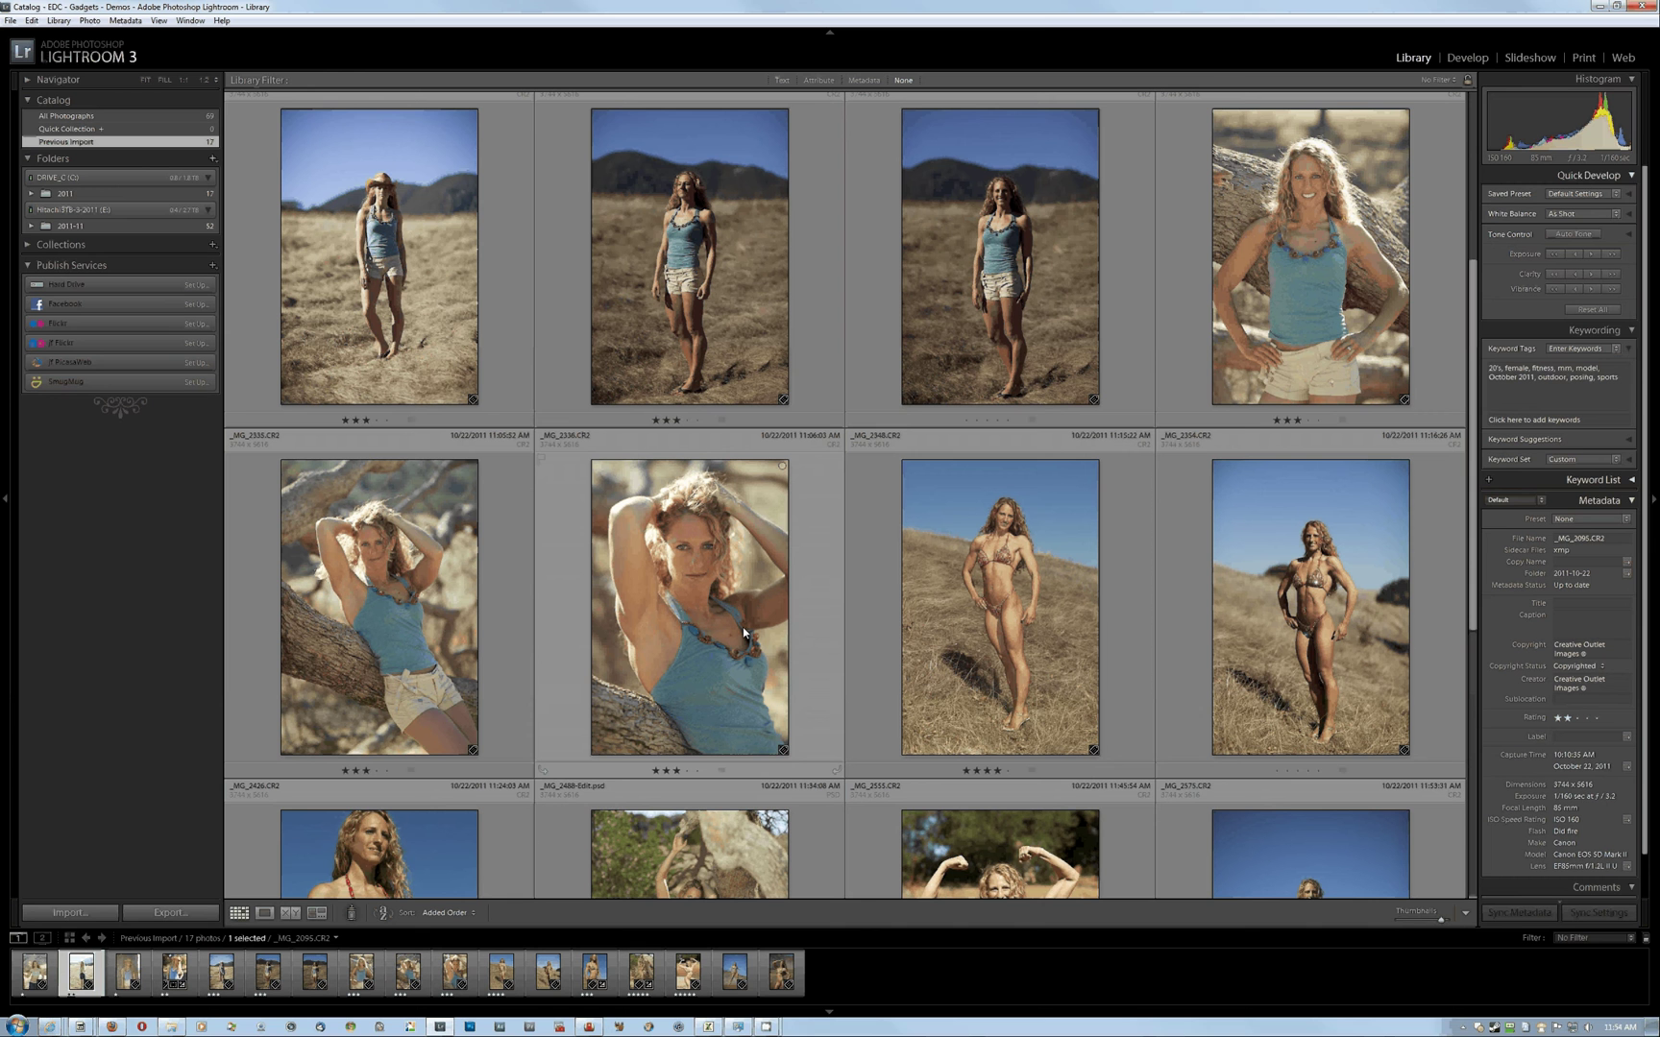
Open _MG_2312.CR2 at full size and inspect the woman's face and hair at 1:1 magnification
double_click(1244, 338)
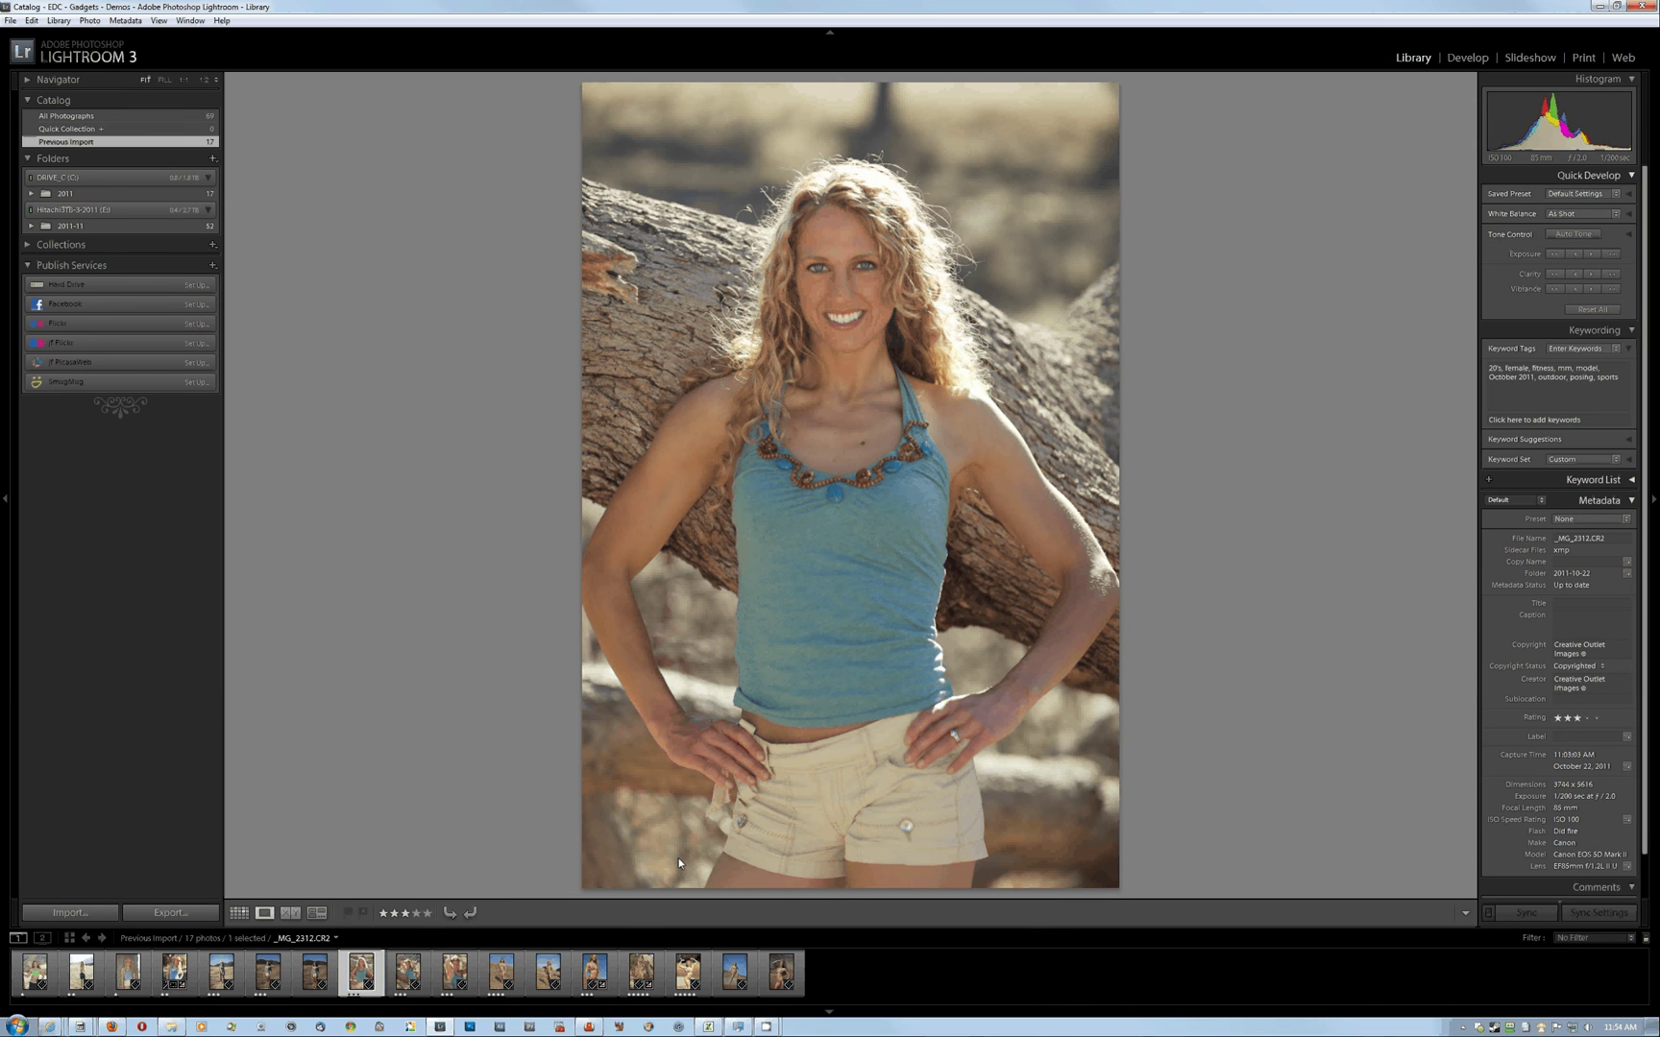
click(852, 285)
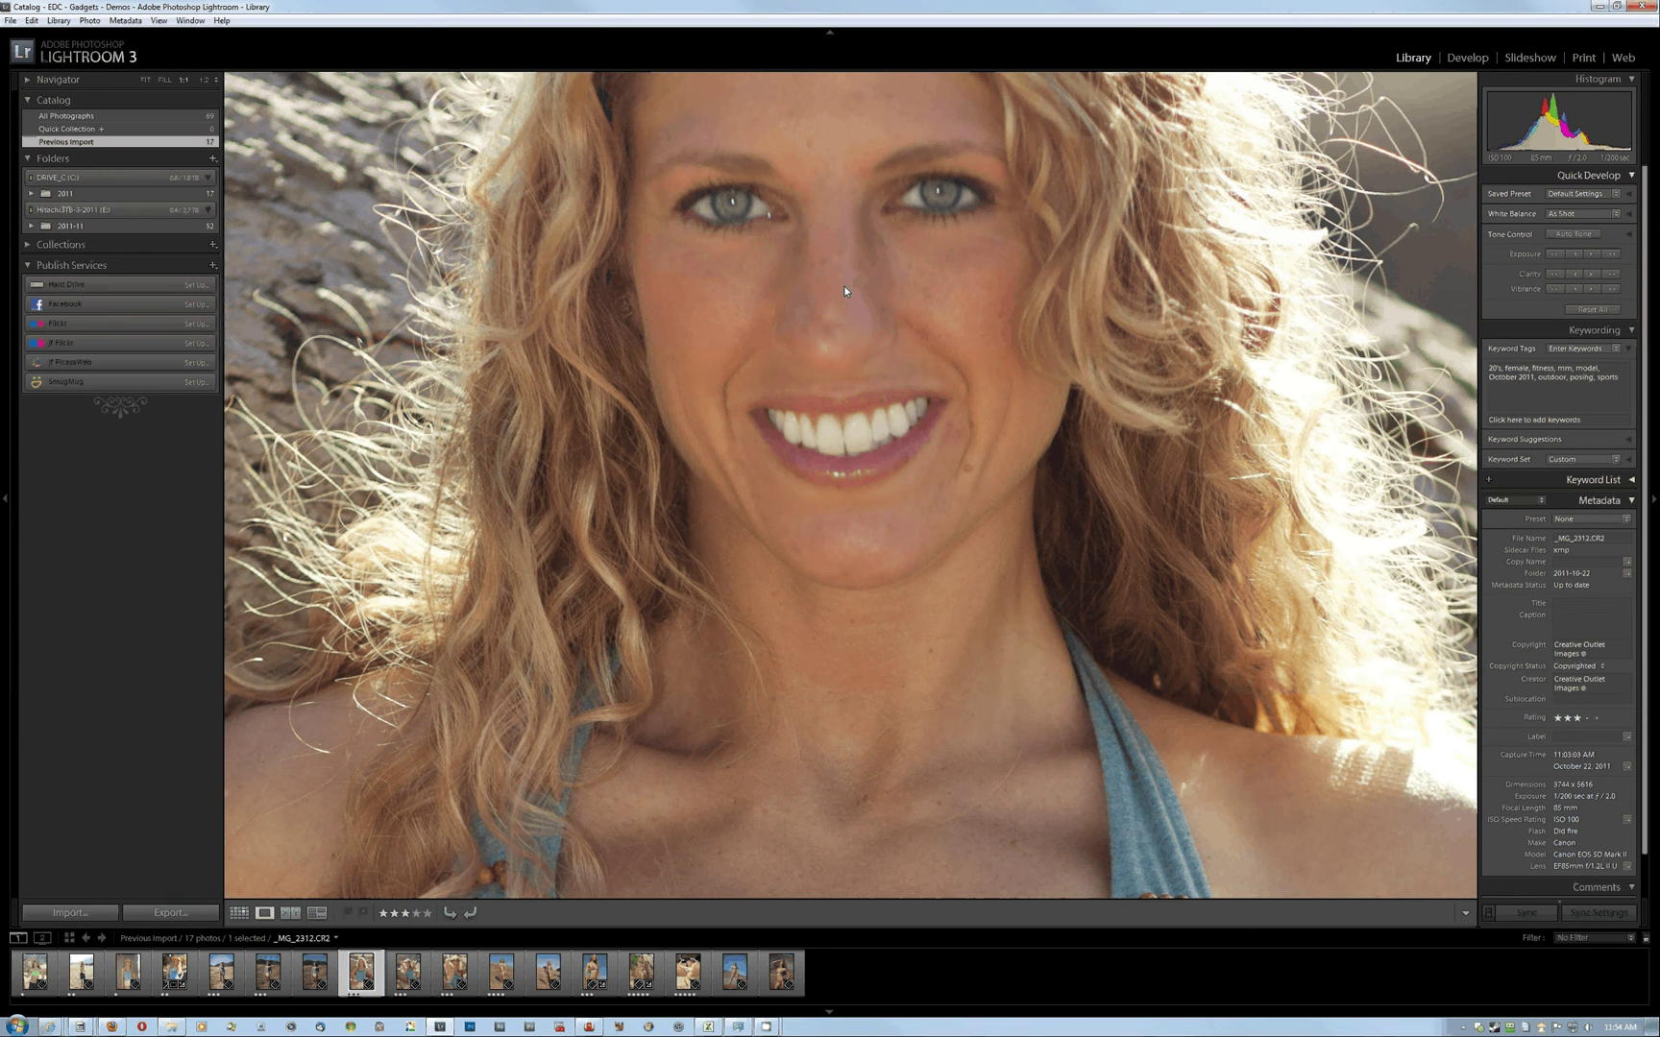
drag(843, 286, 844, 342)
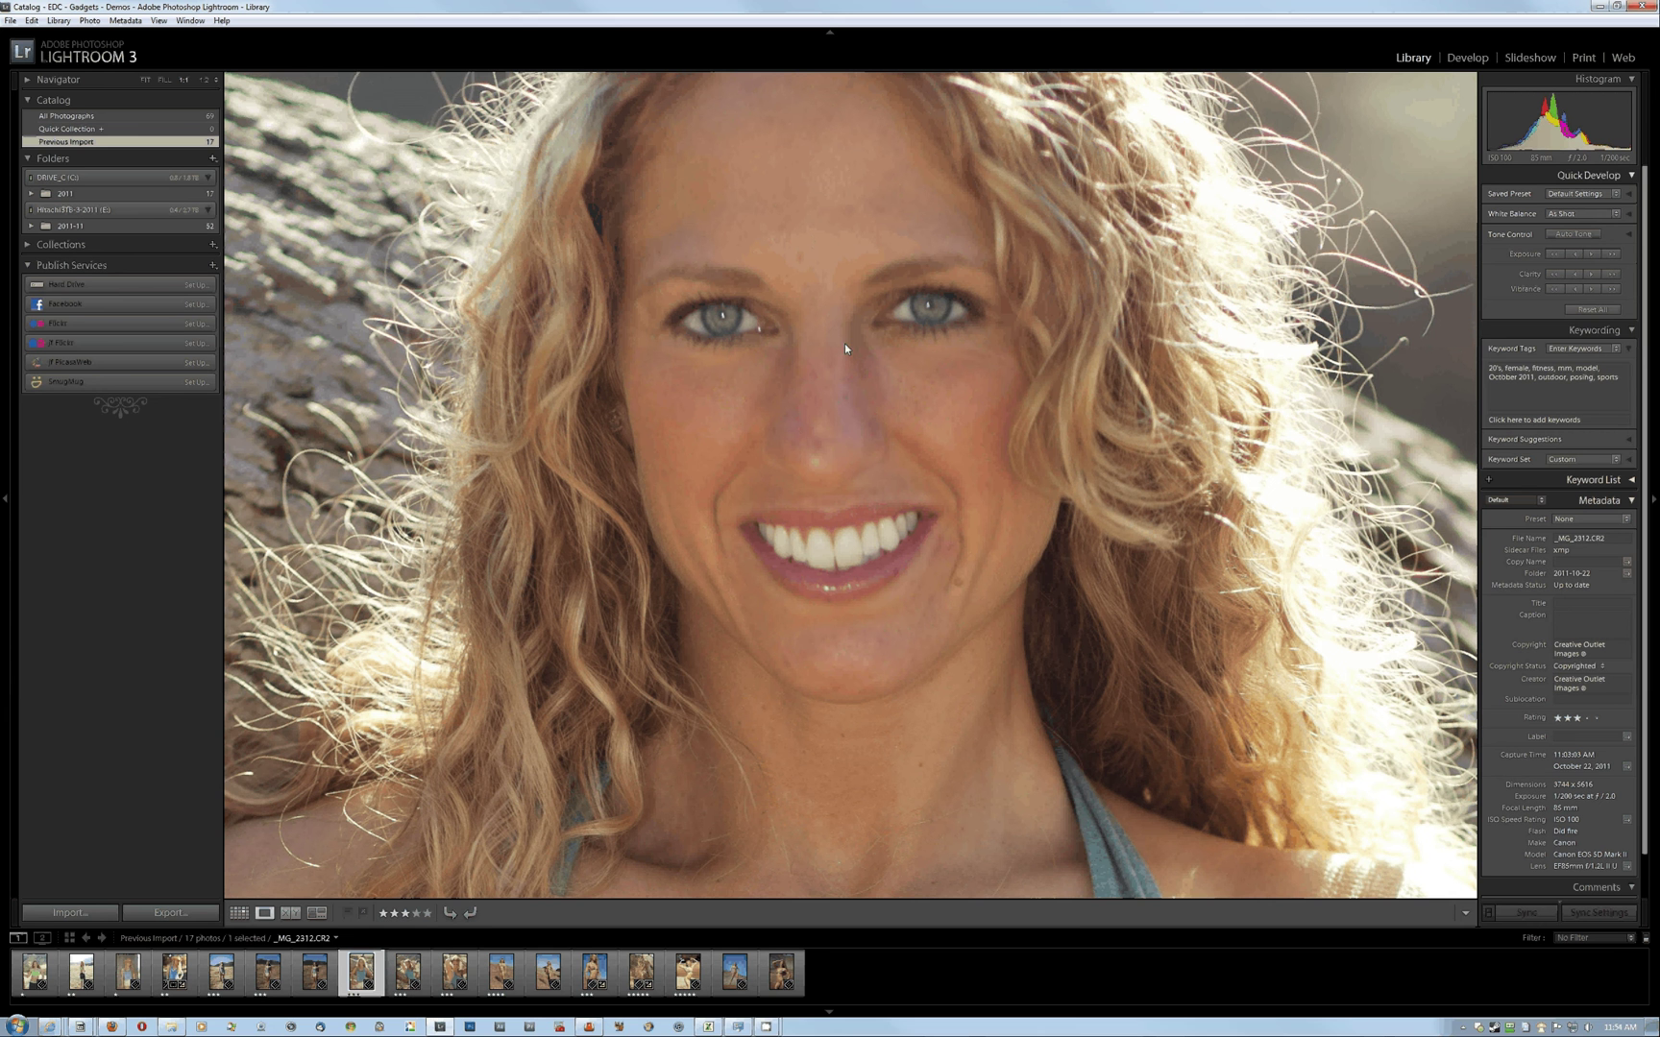
drag(844, 342, 1116, 421)
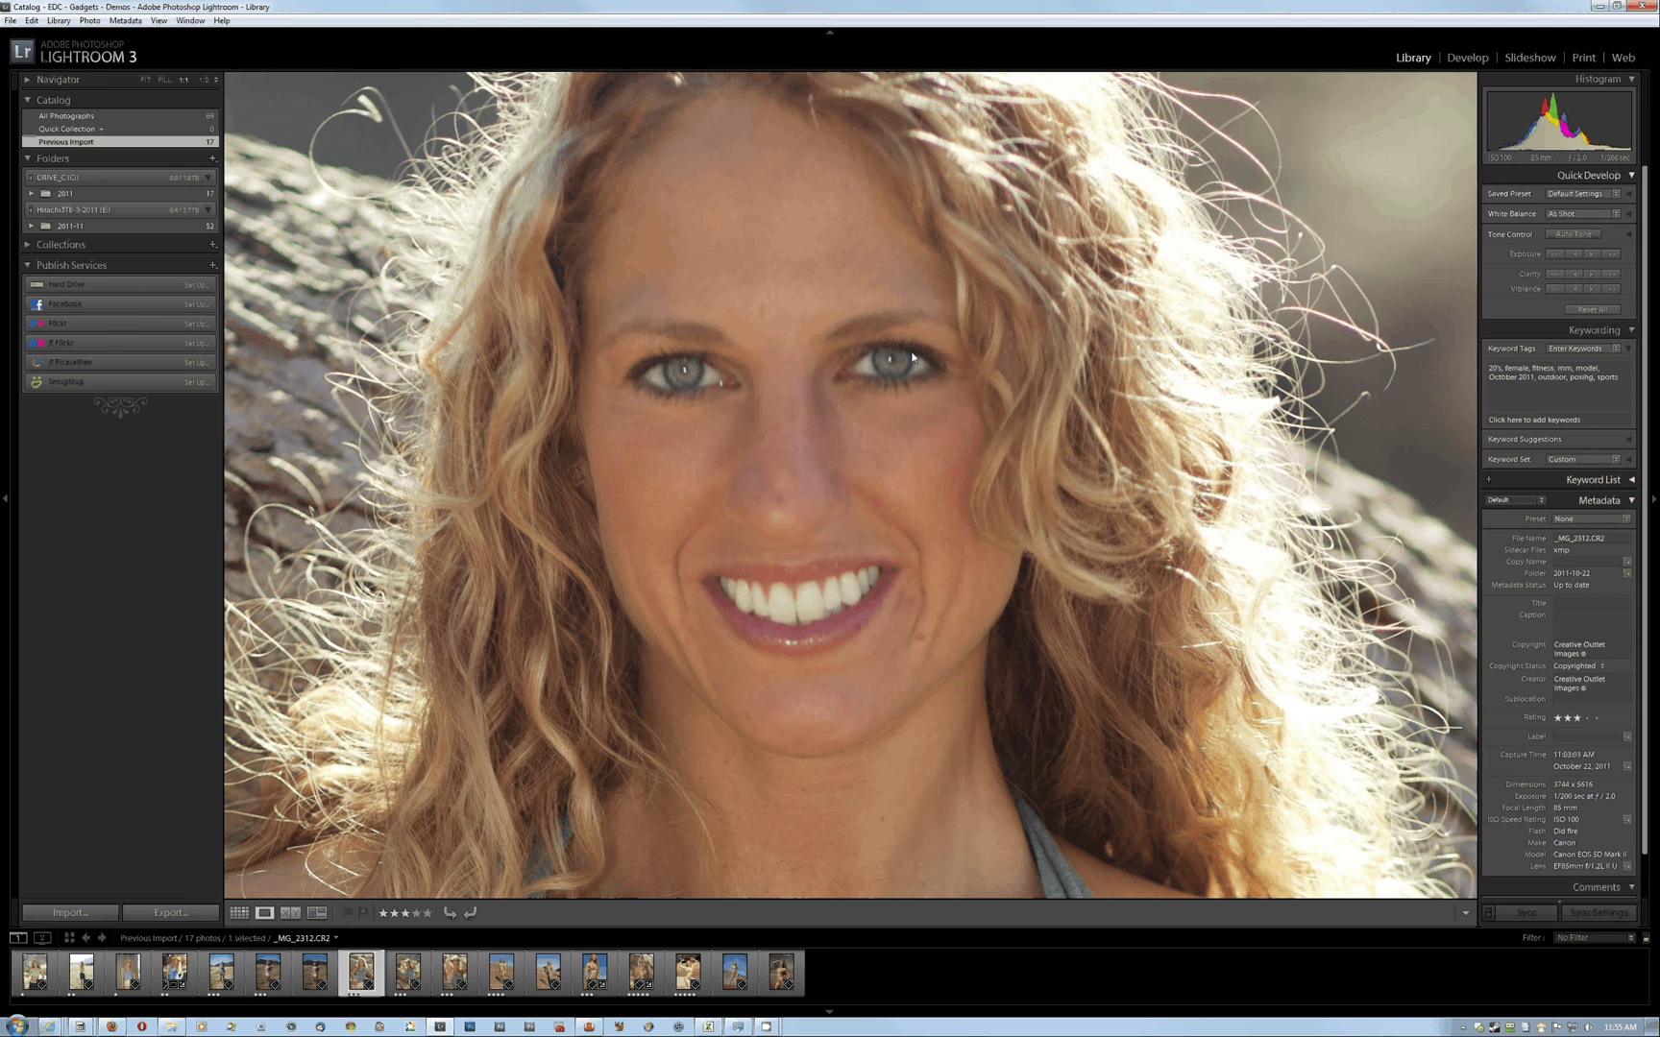
Develop _MG_2312.CR2 with clarity raised to about +50 and sharpening amount to about 50, viewing the whole photo at the end
key(d)
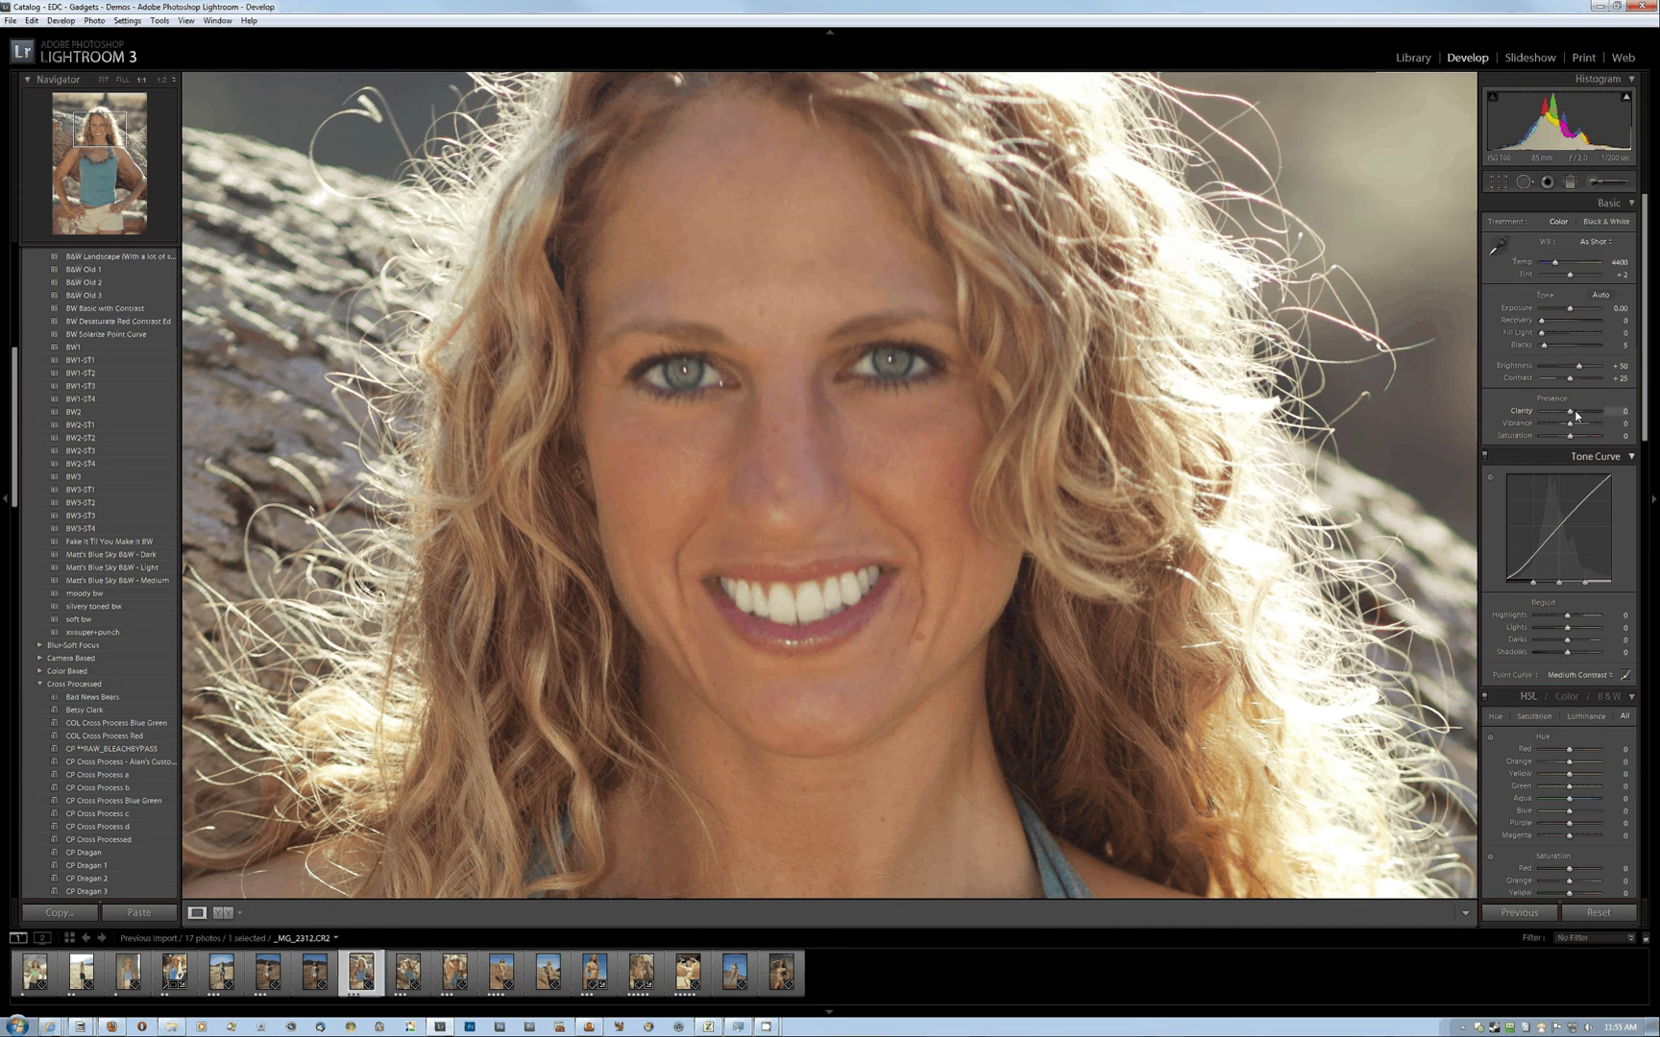
drag(1576, 414, 1598, 415)
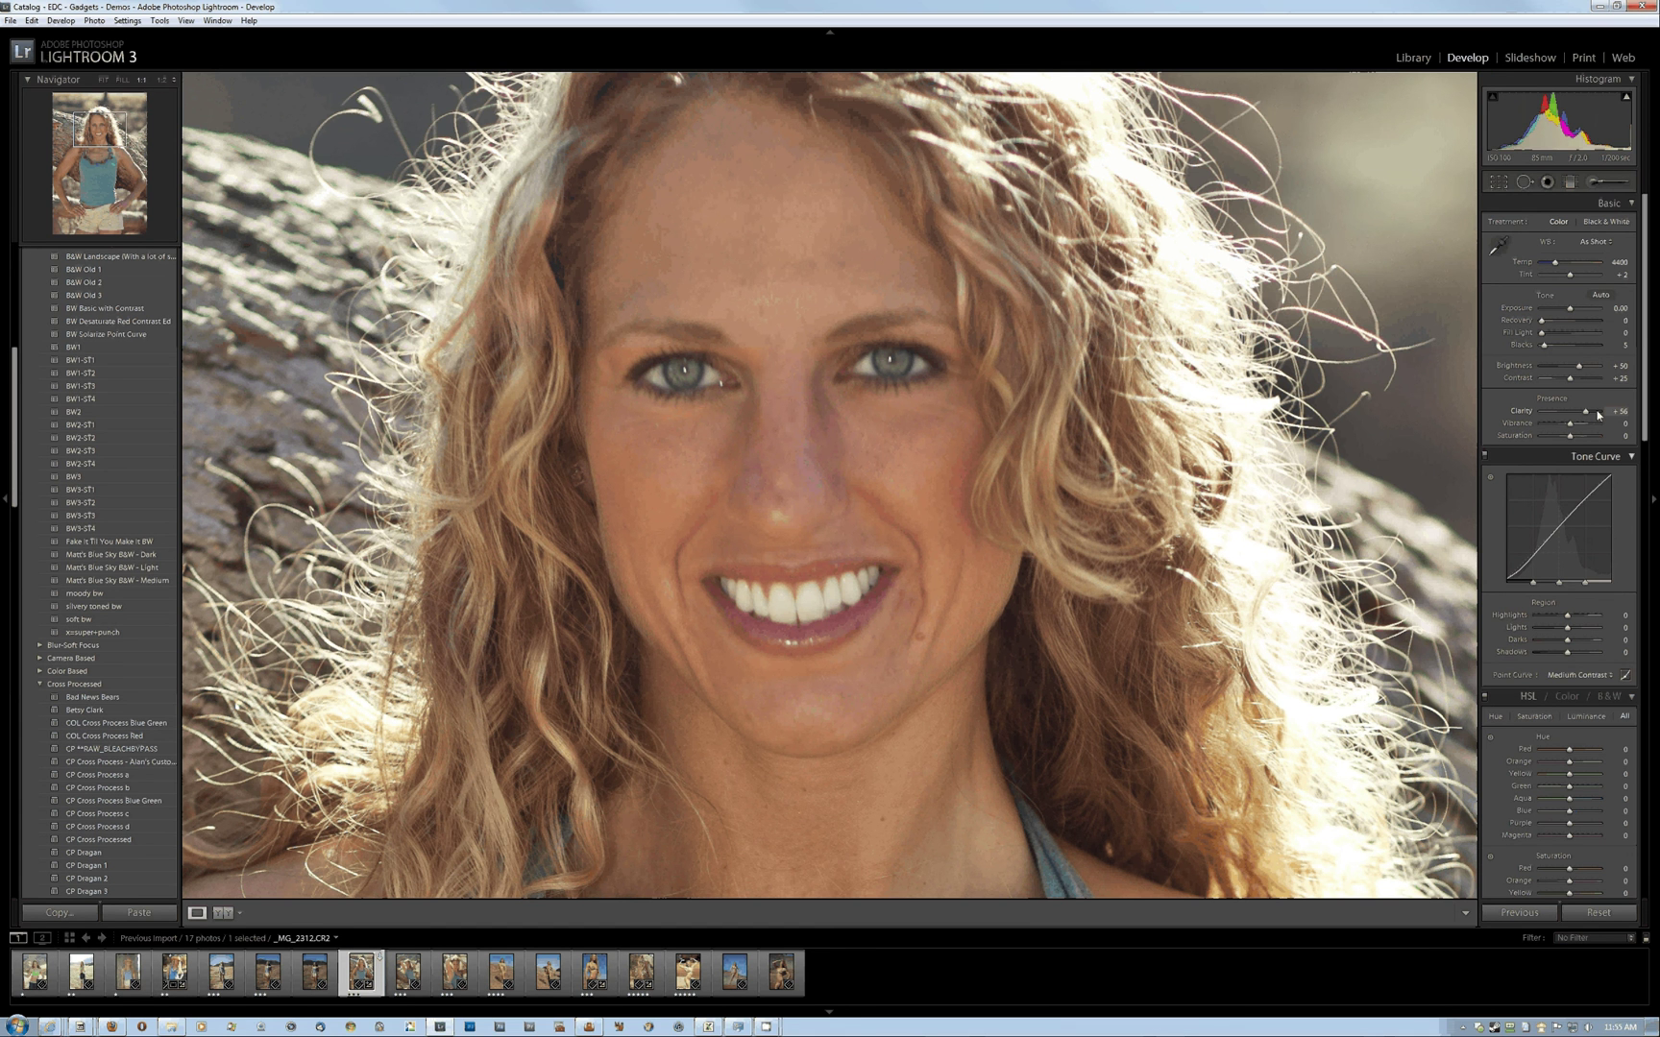
scroll(1611, 675, down, 10)
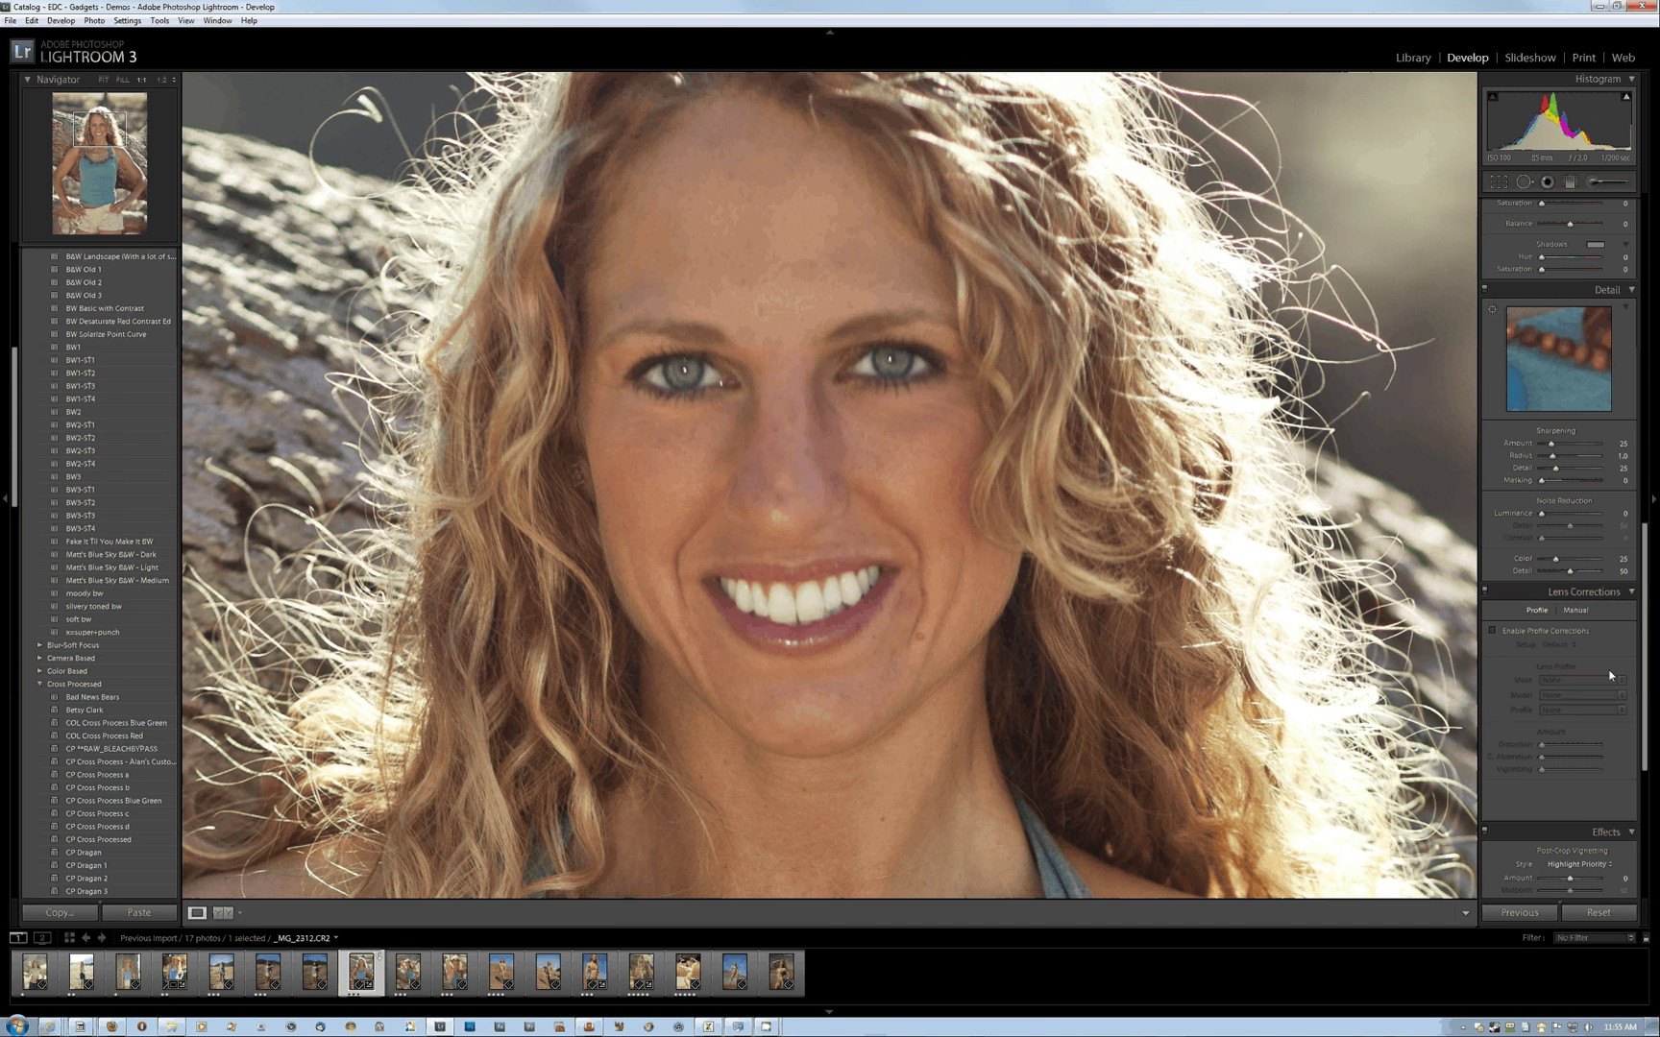
drag(1551, 443, 1562, 444)
click(1014, 432)
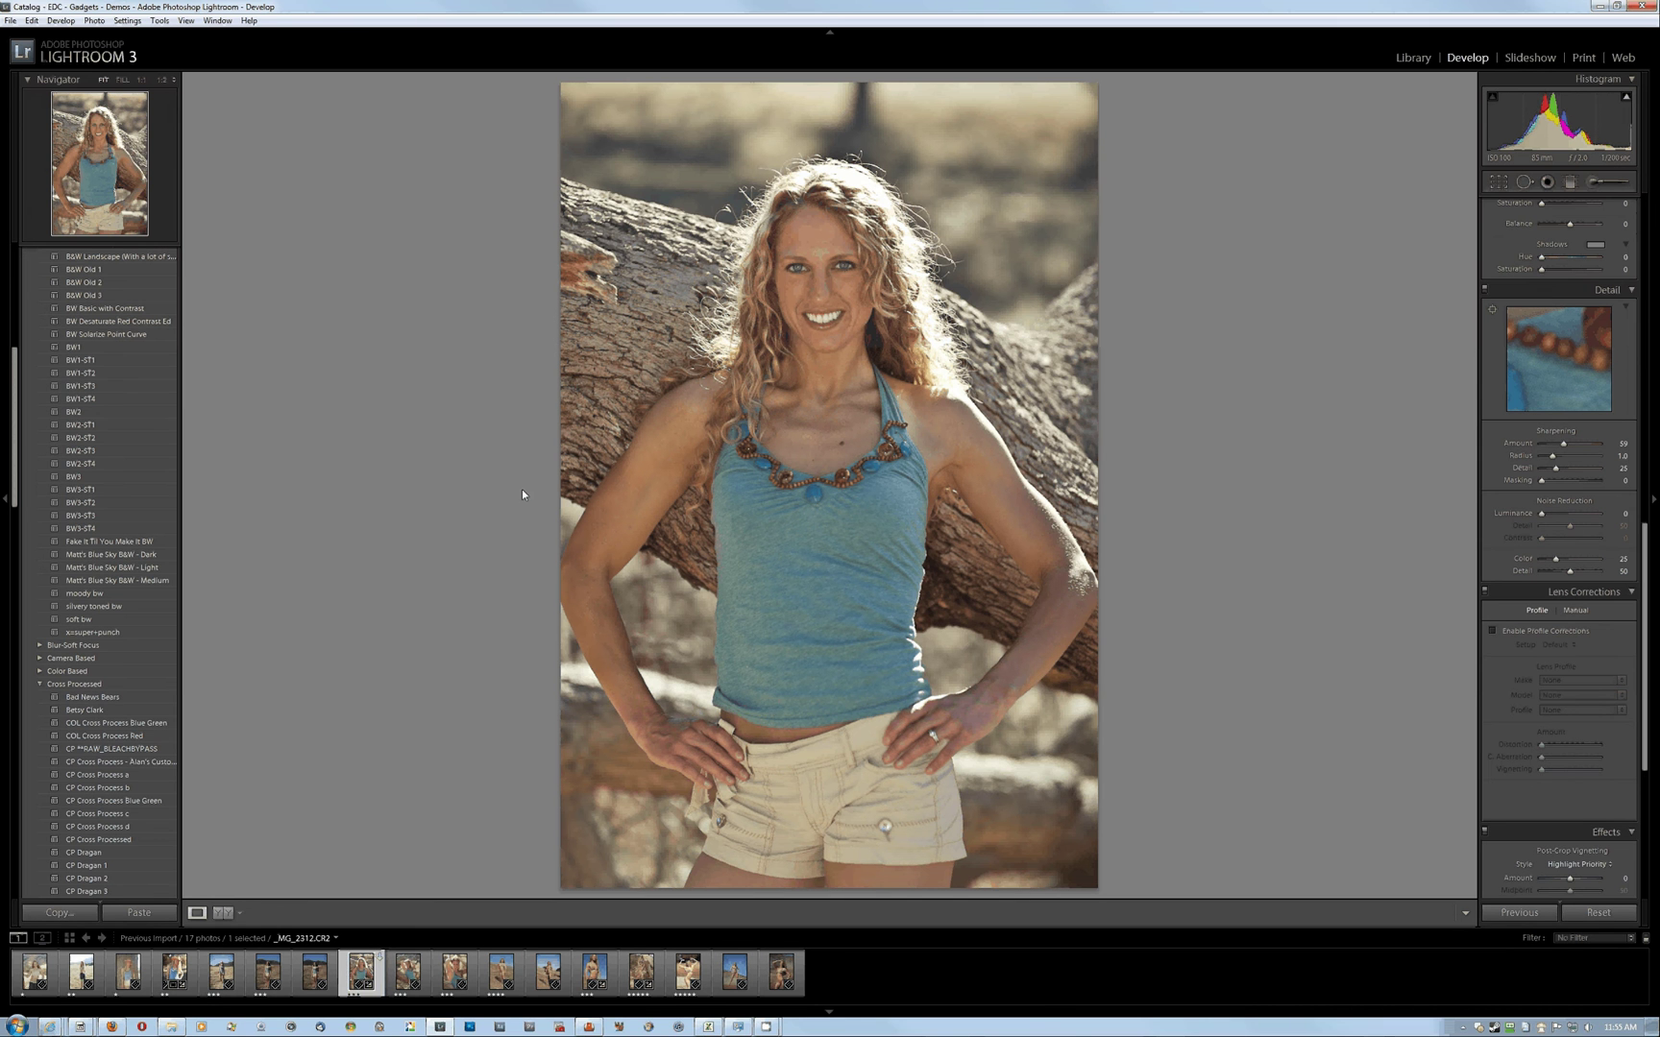
Inspect the faces in _MG_2336.CR2 and _MG_2335.CR2 at 1:1, ending with the whole of _MG_2335.CR2 in view
click(408, 975)
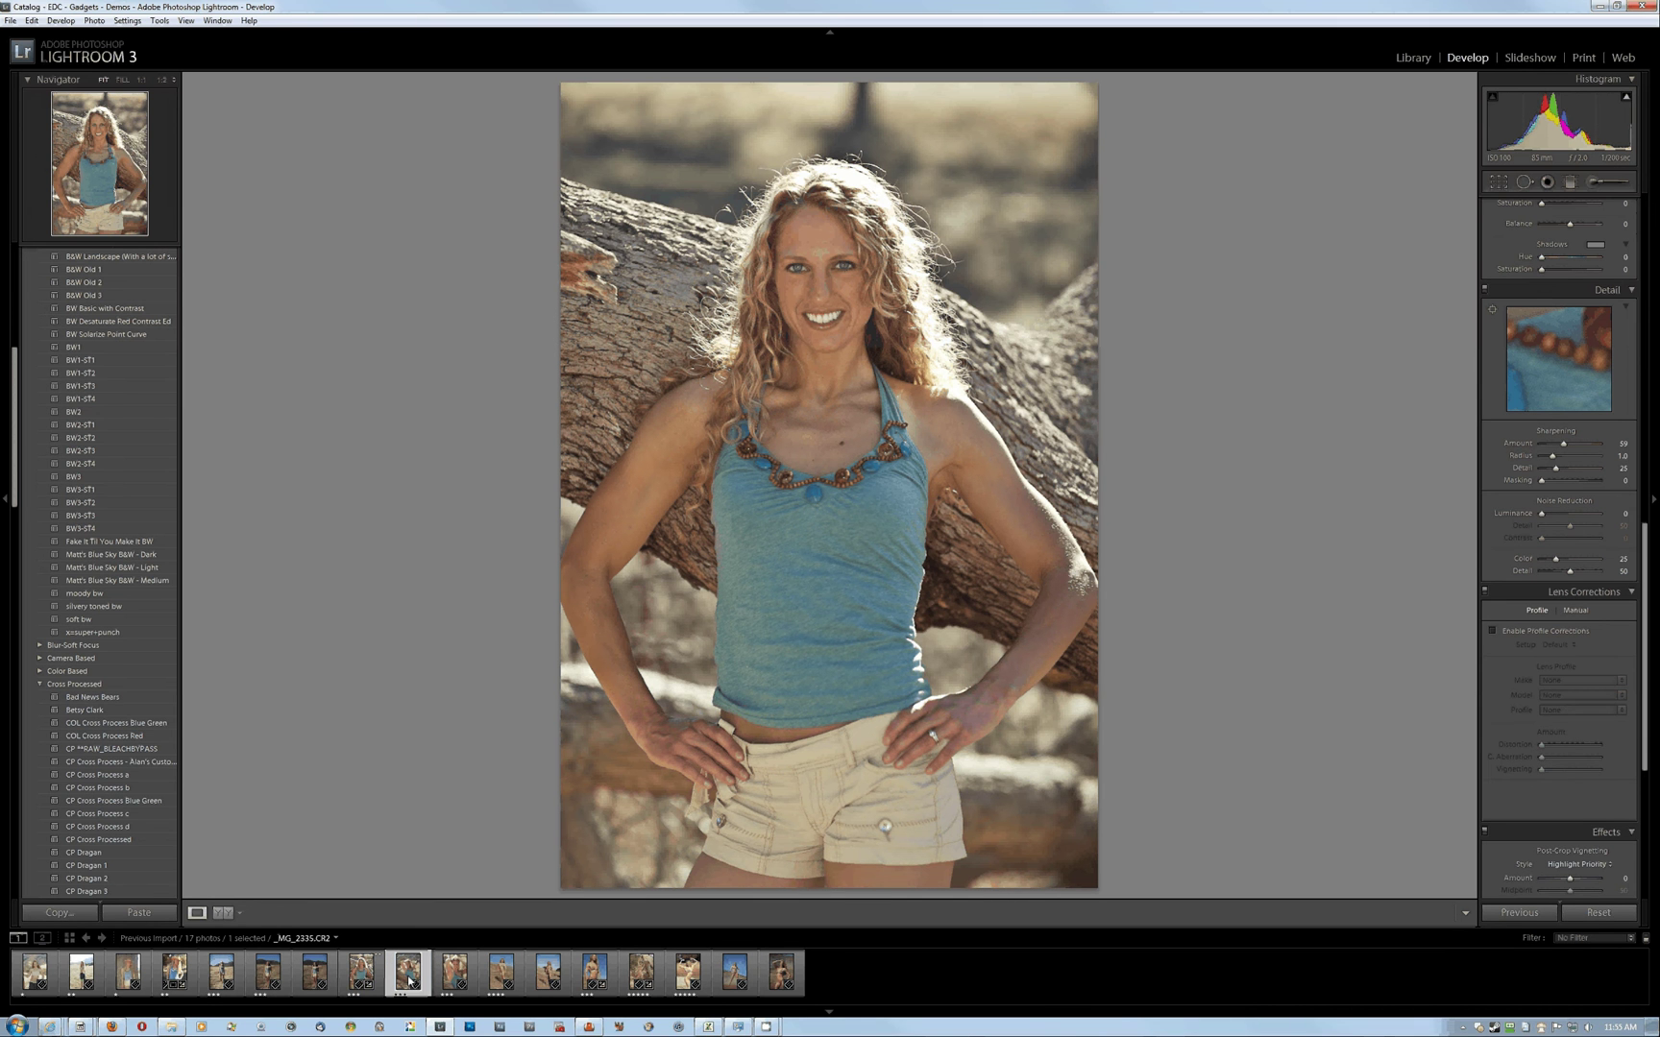
click(457, 973)
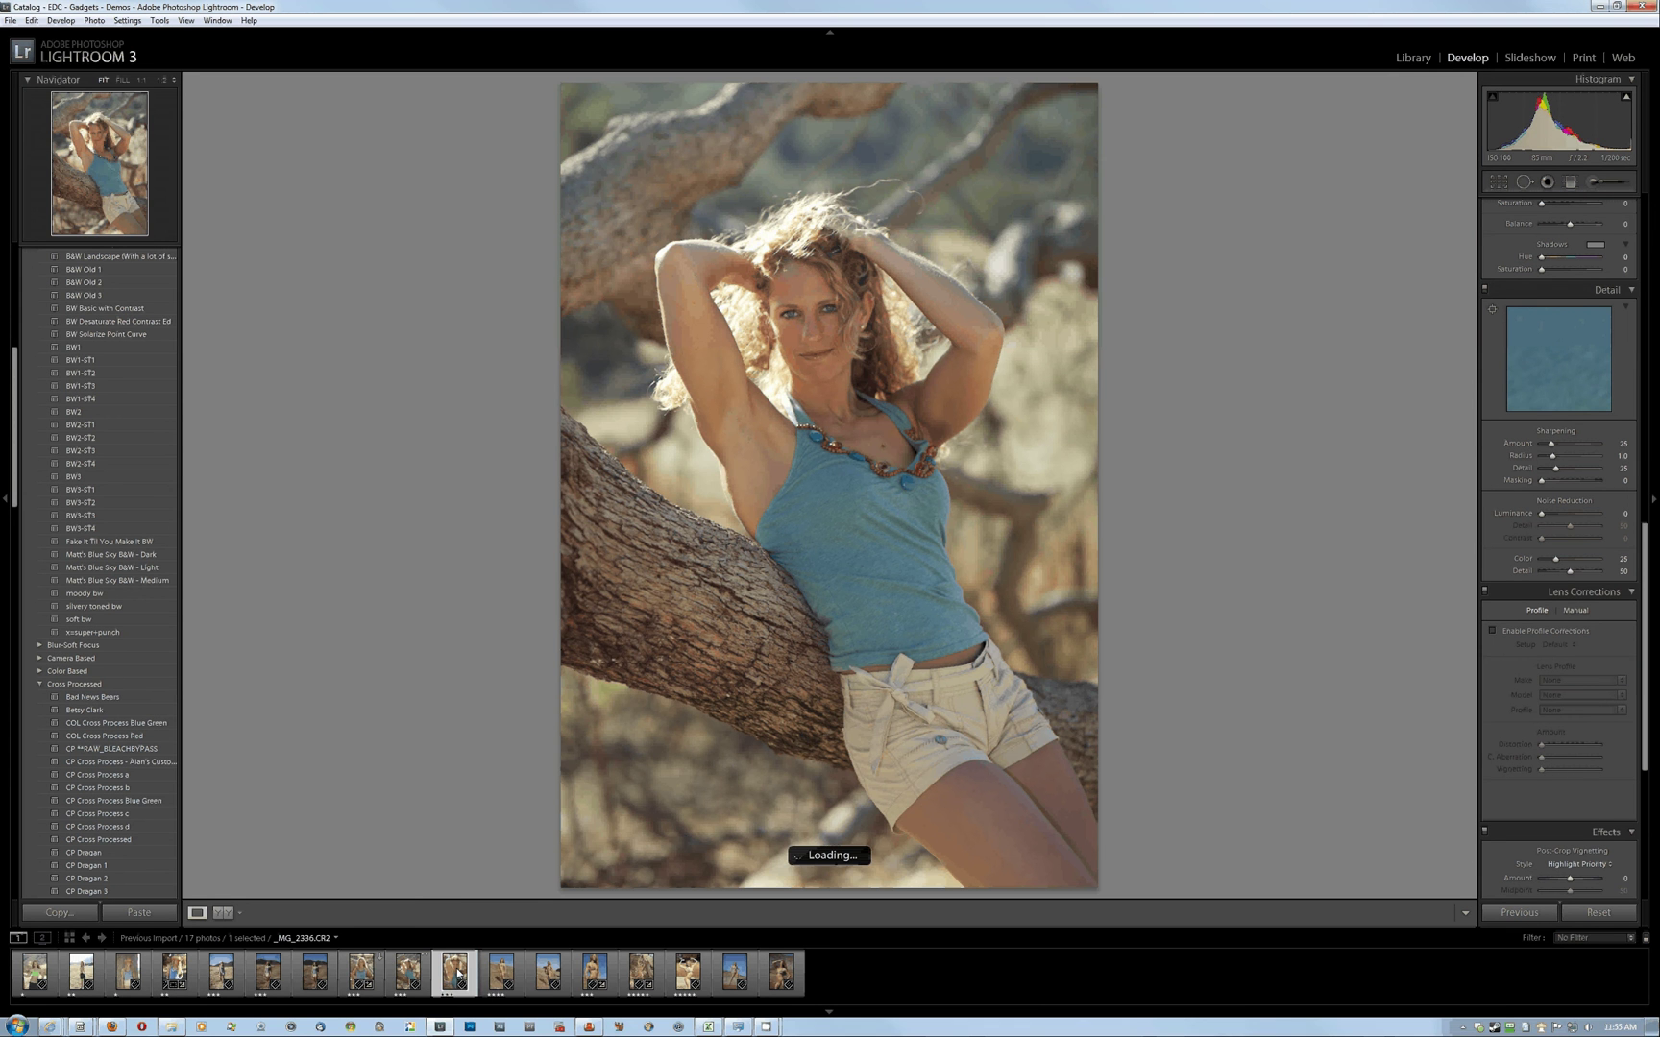
click(846, 327)
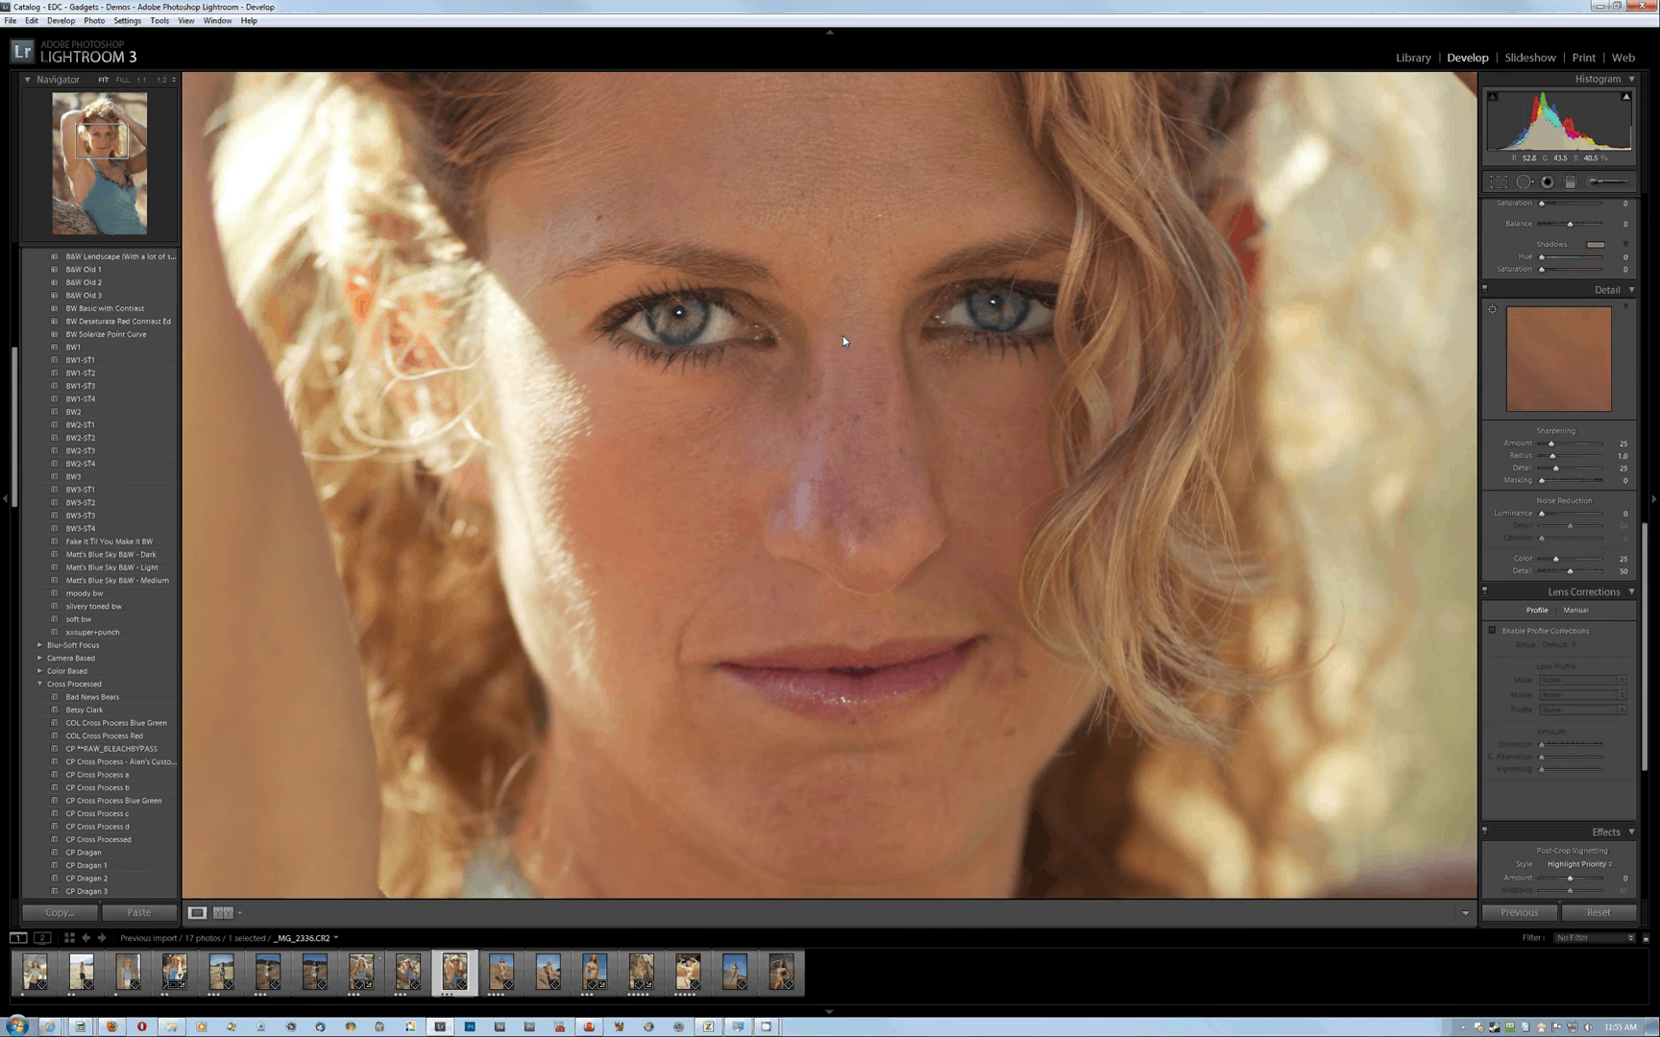
click(844, 336)
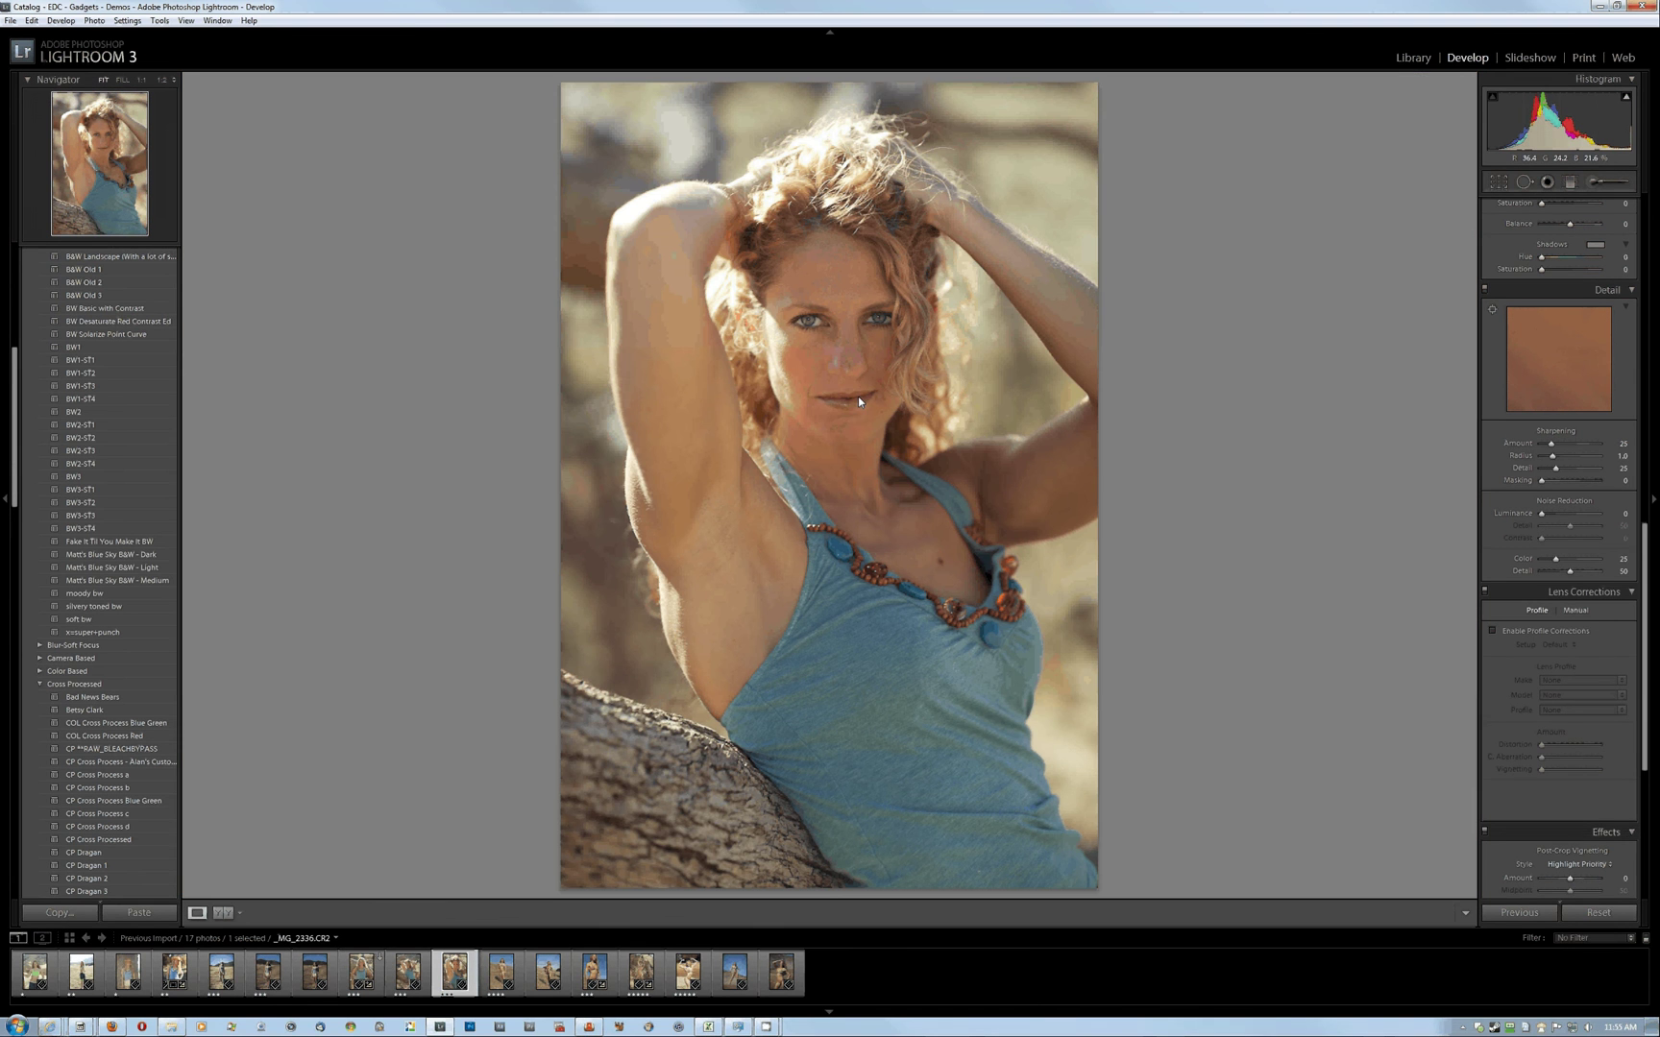
click(410, 977)
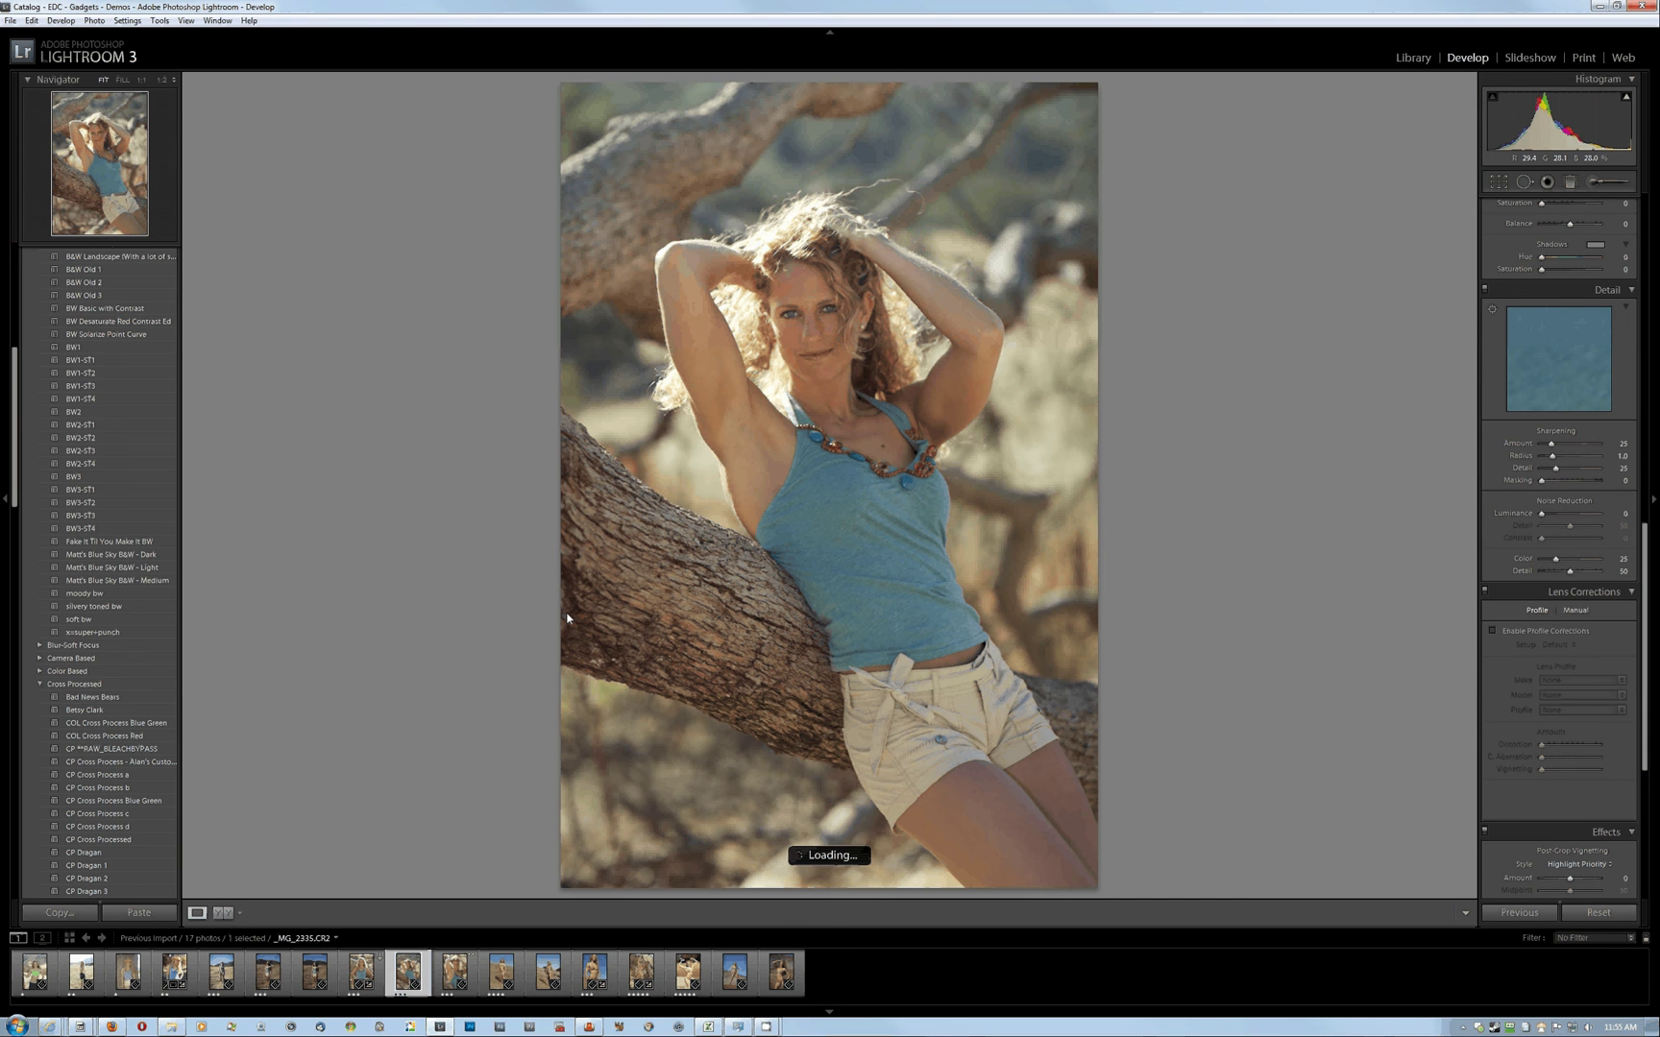
click(816, 311)
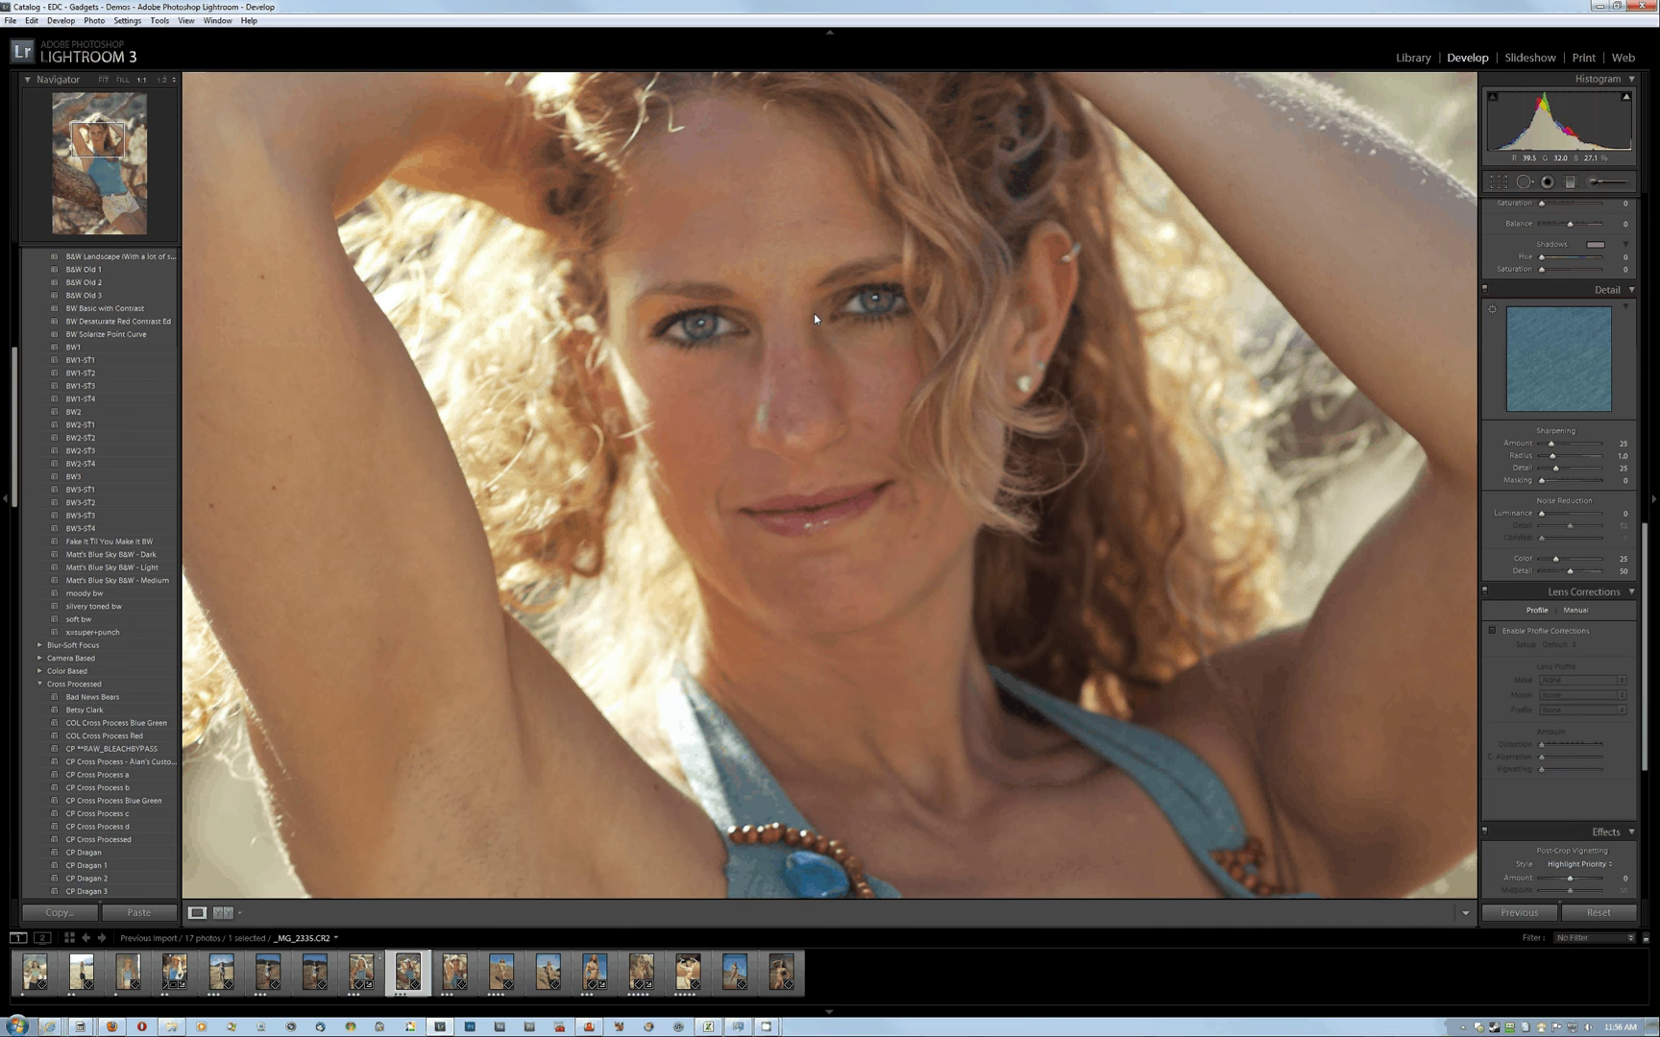
click(814, 317)
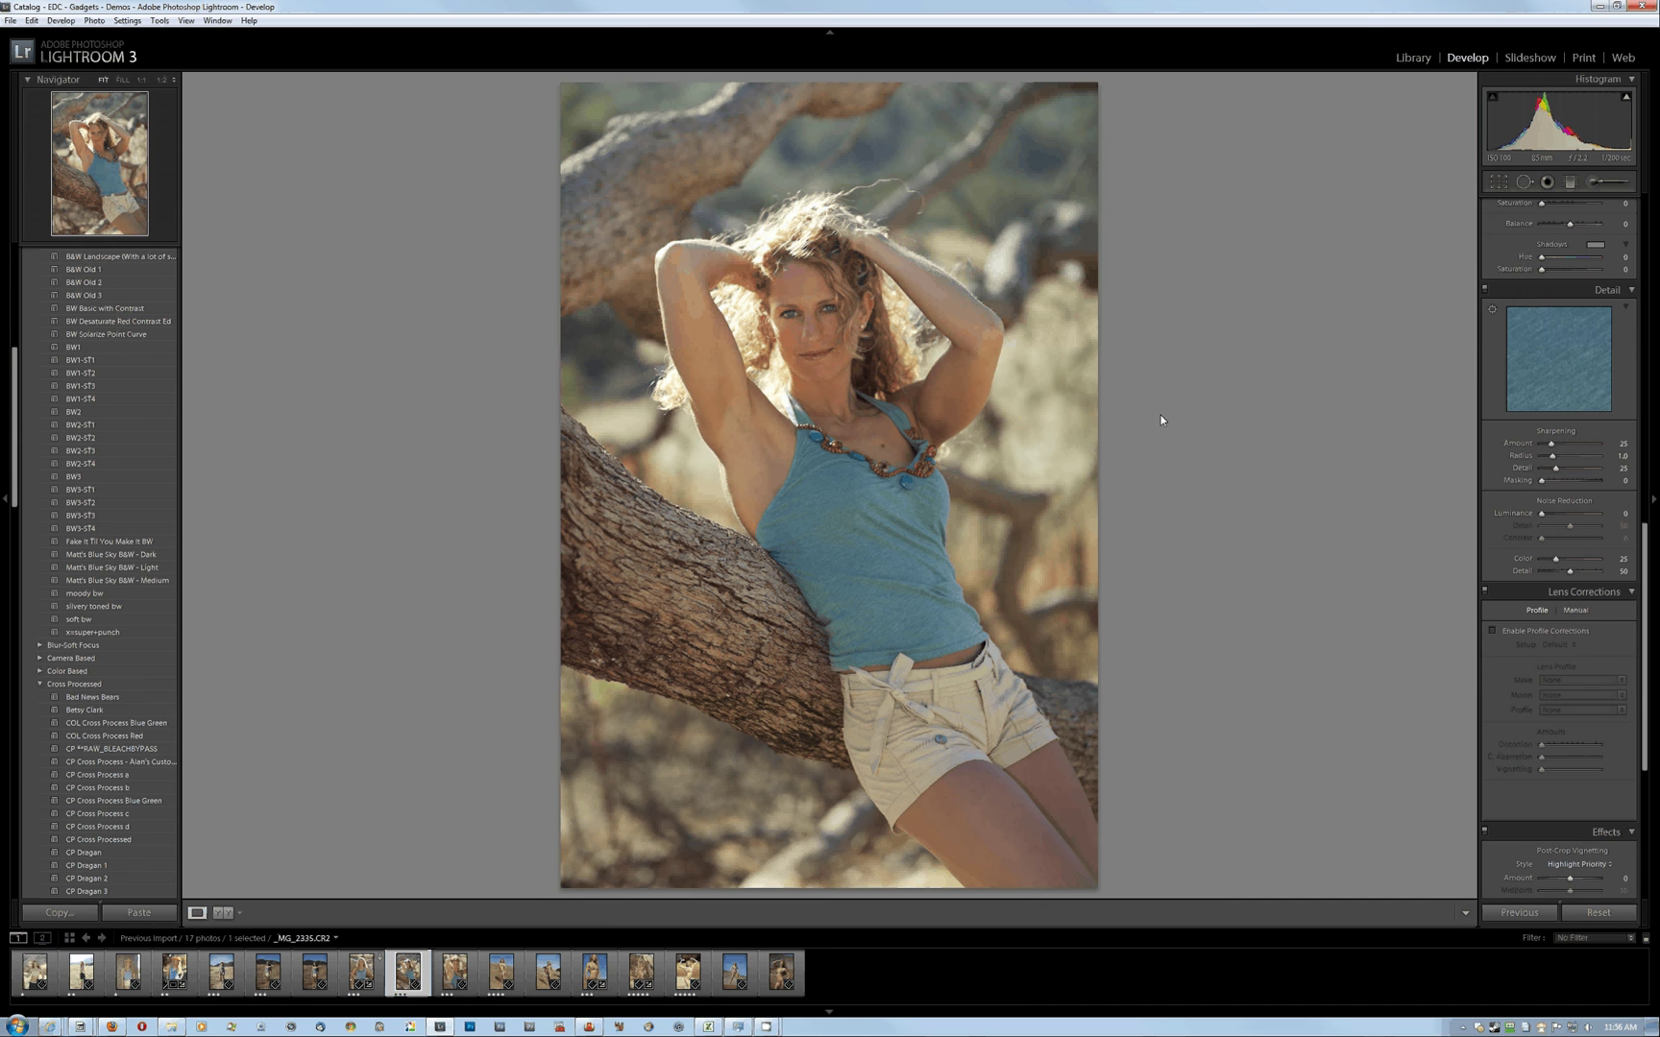
Rotate the crop of _MG_2335.CR2 clockwise to an angle of 1.40 and apply it
key(ctrl+1)
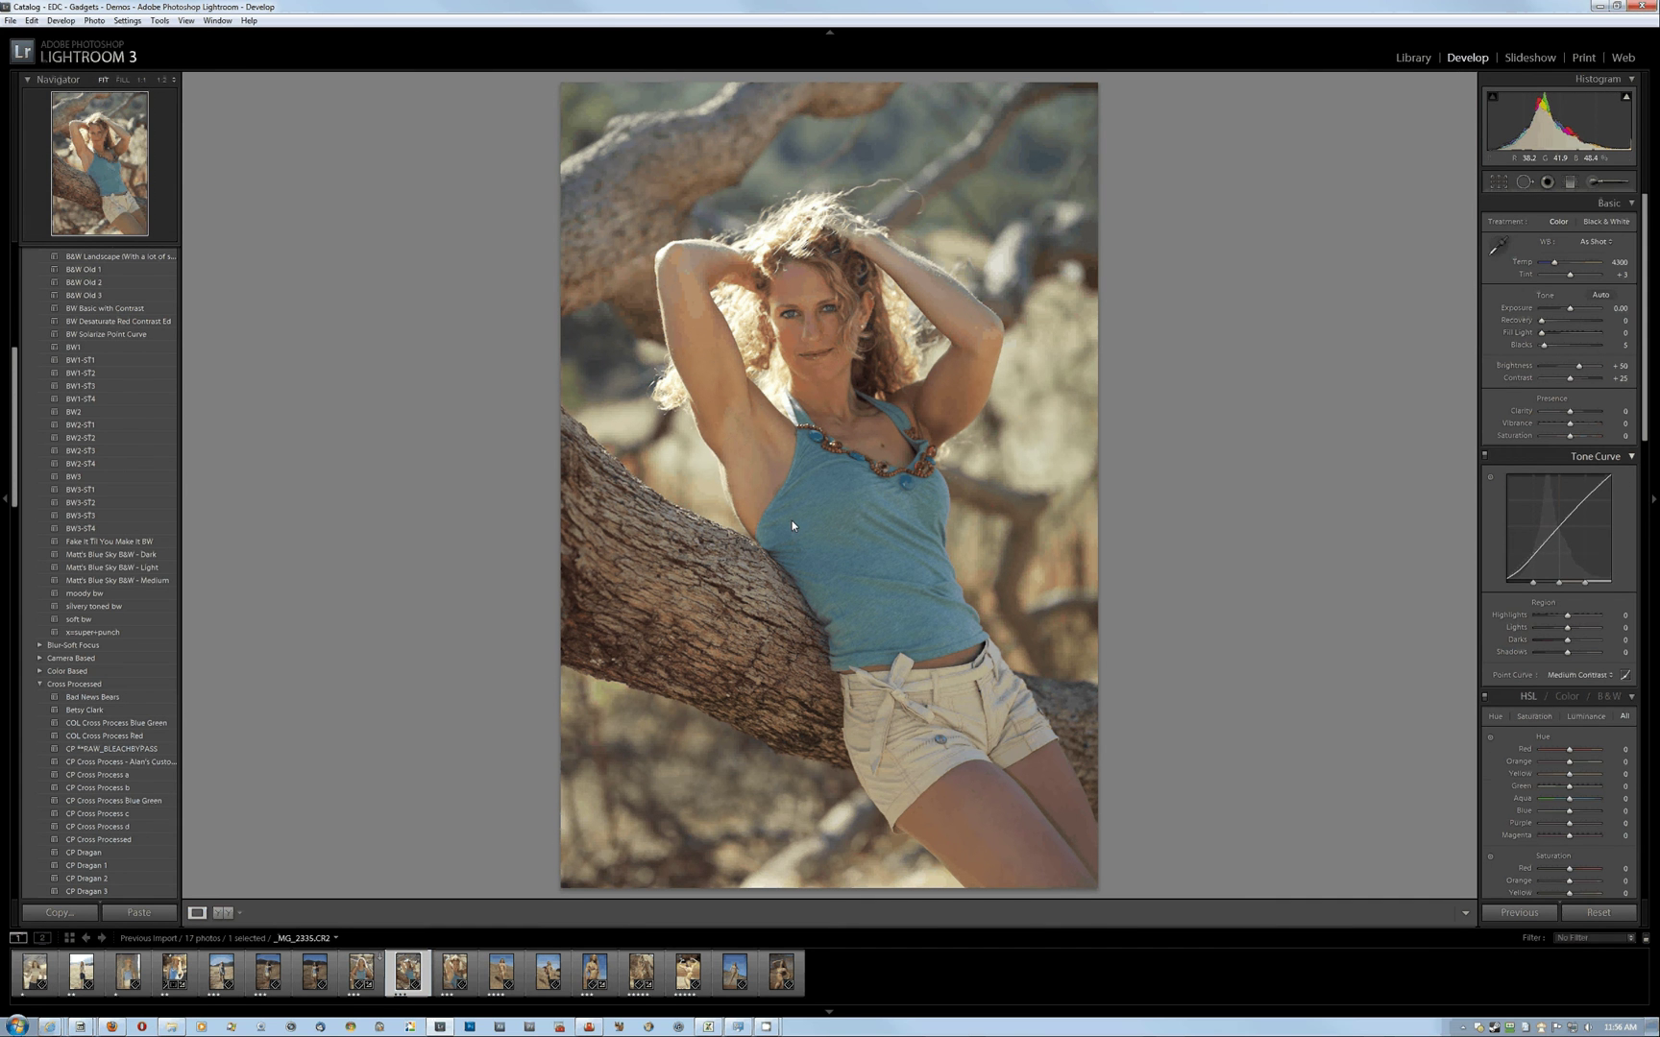
key(r)
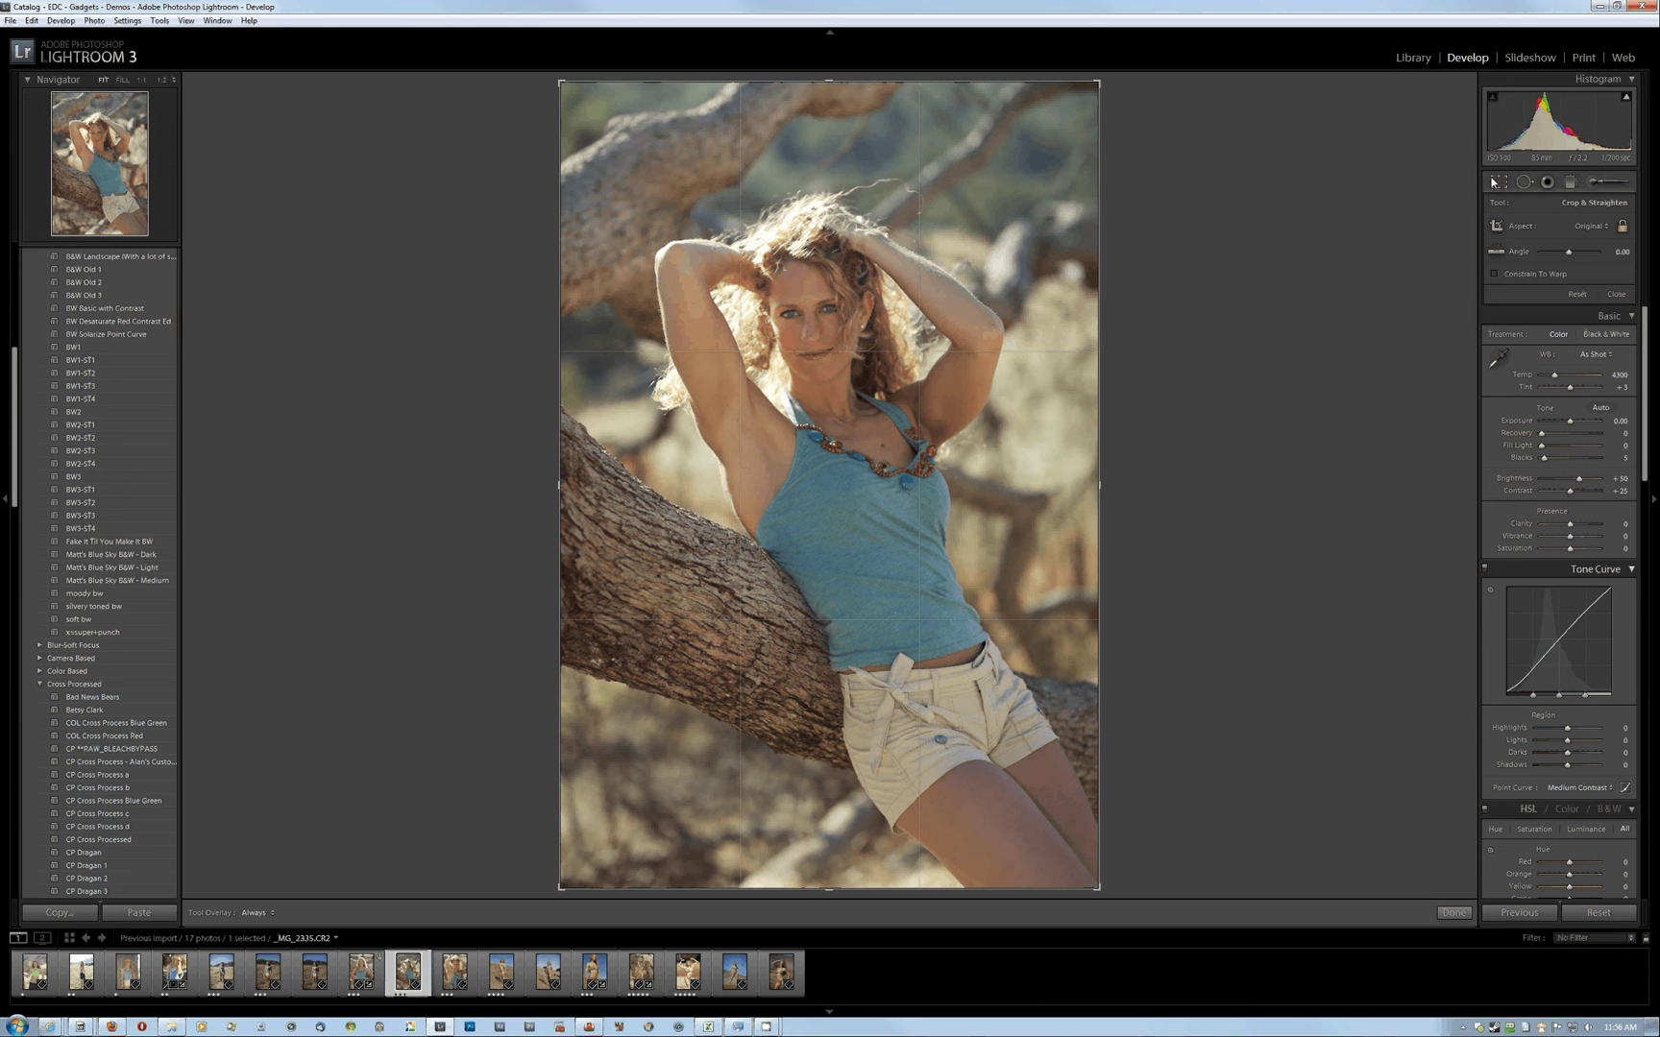
drag(1140, 814, 1128, 876)
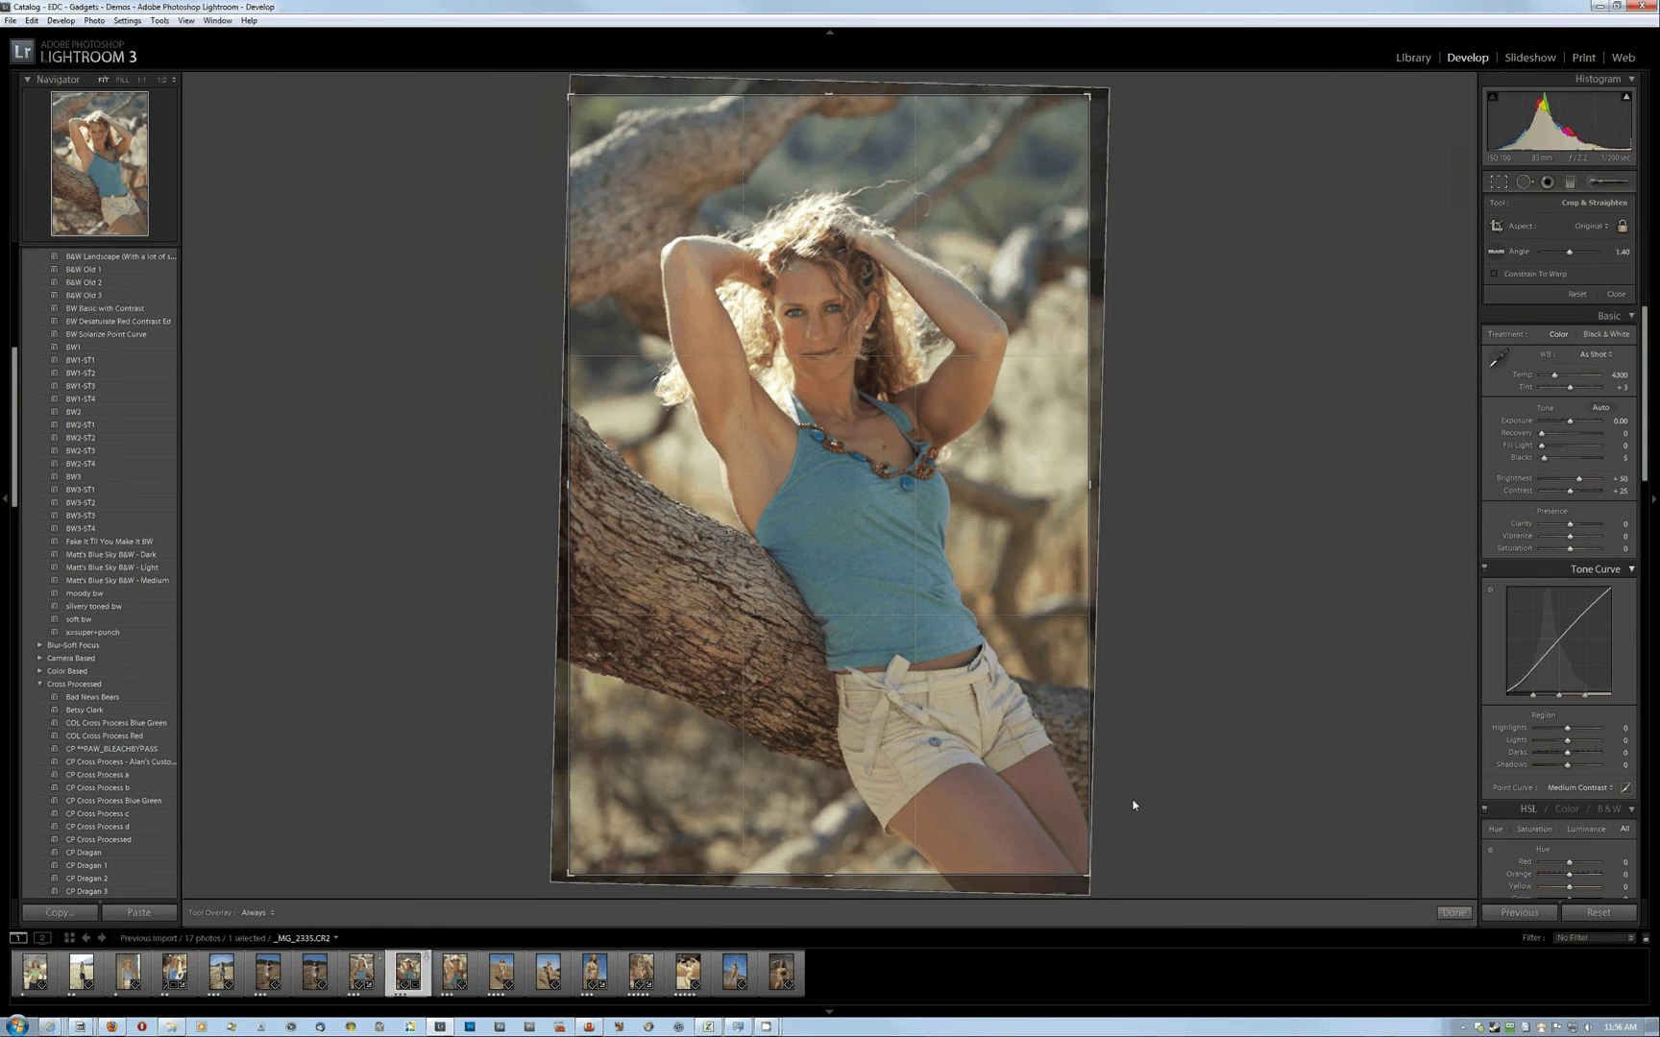
key(Return)
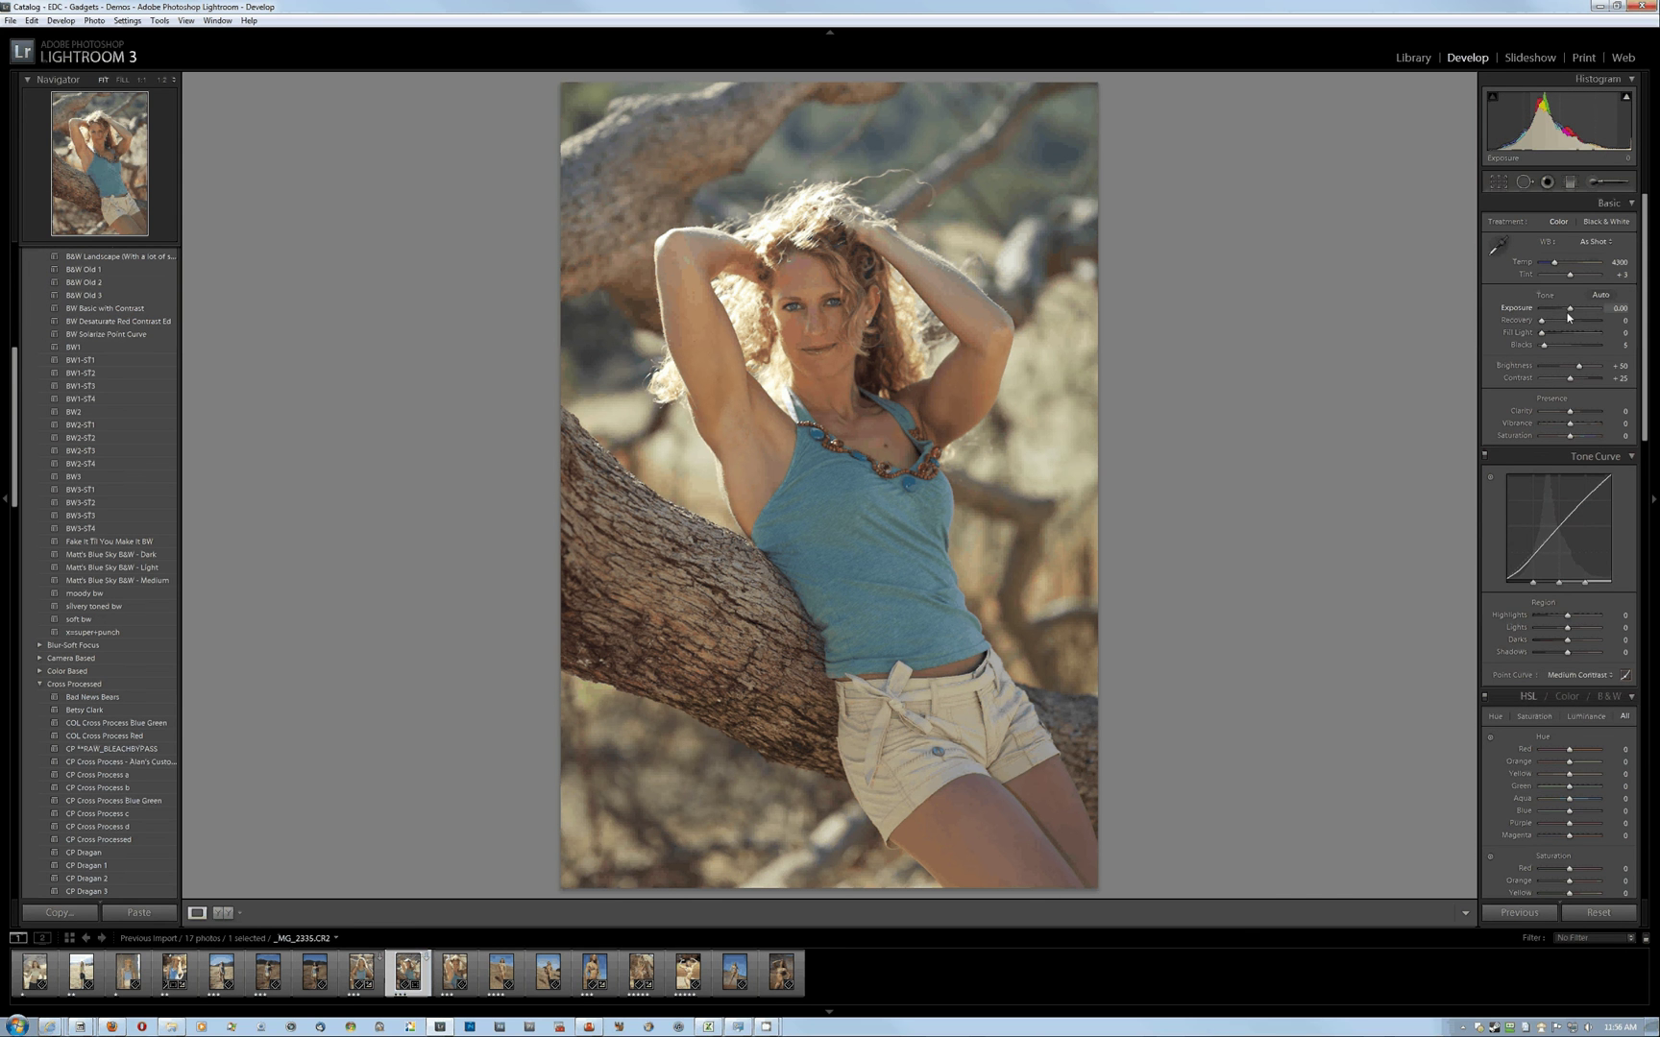
Fine-tune the photo's tone with slightly higher exposure and contrast, tone curve darks at +17, and no fill light
drag(1567, 316, 1572, 316)
drag(1572, 524, 1557, 520)
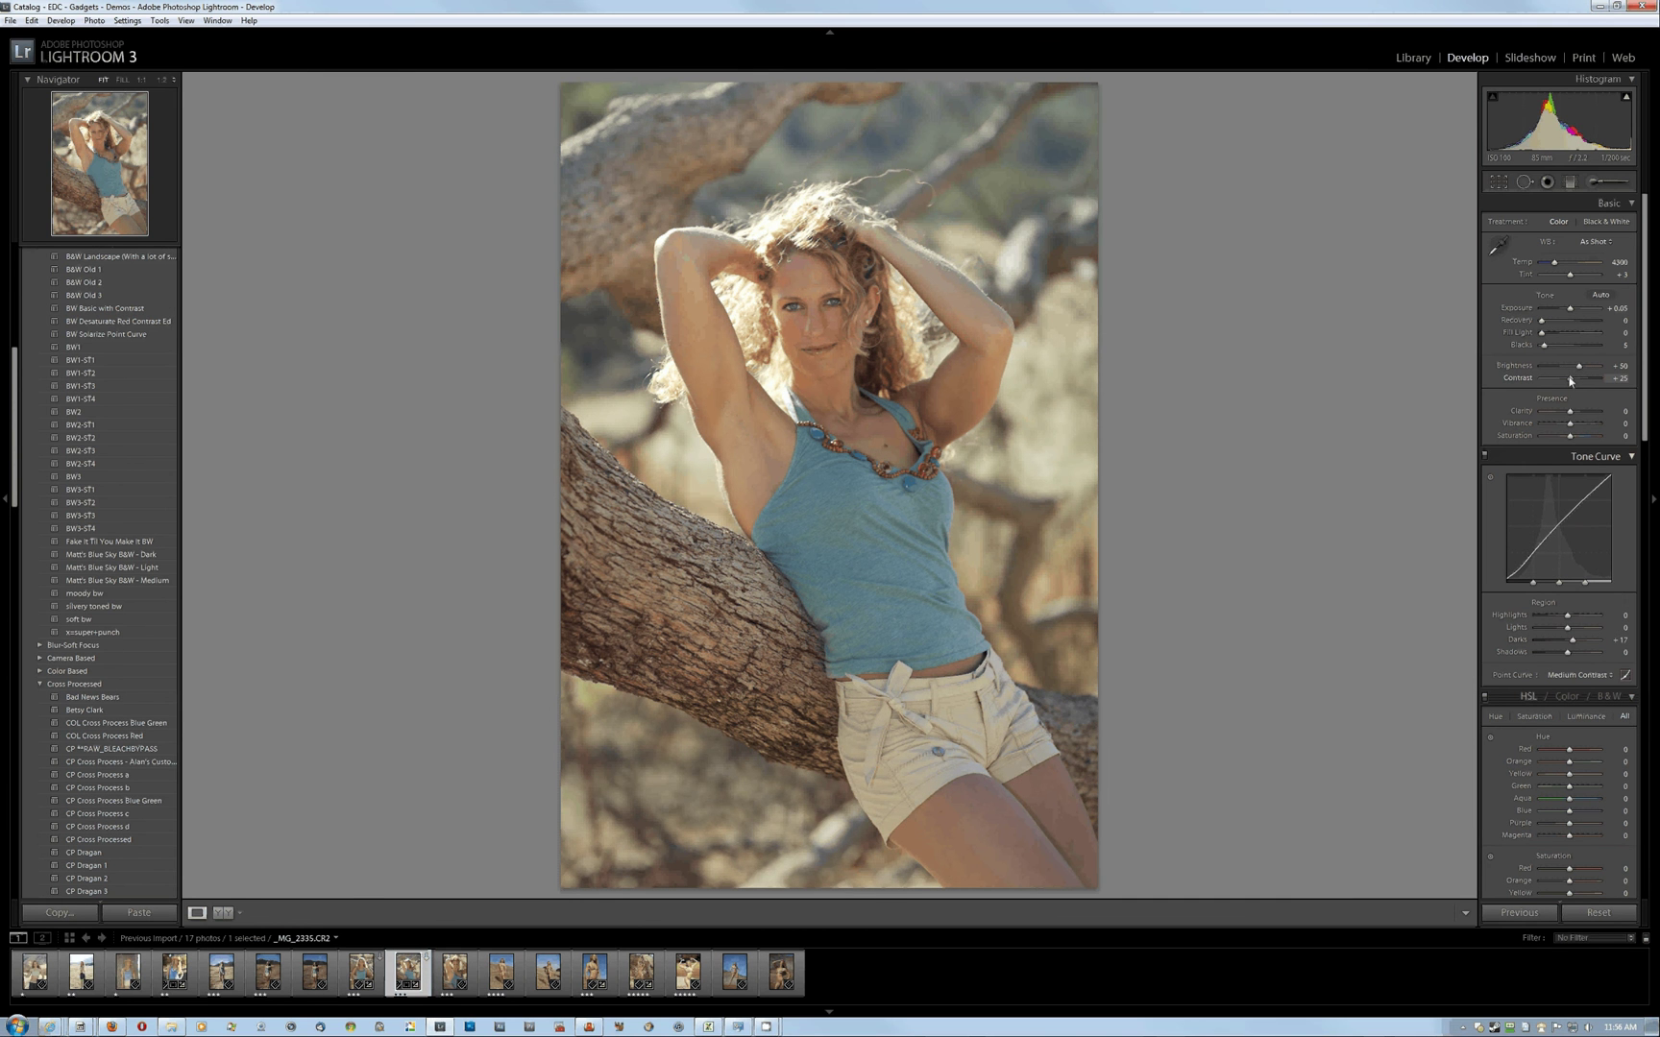
drag(1571, 382, 1578, 381)
drag(1555, 332, 1541, 333)
Enable lens profile corrections for _MG_2335.CR2 with the default setup
scroll(1534, 401, down, 10)
click(1548, 479)
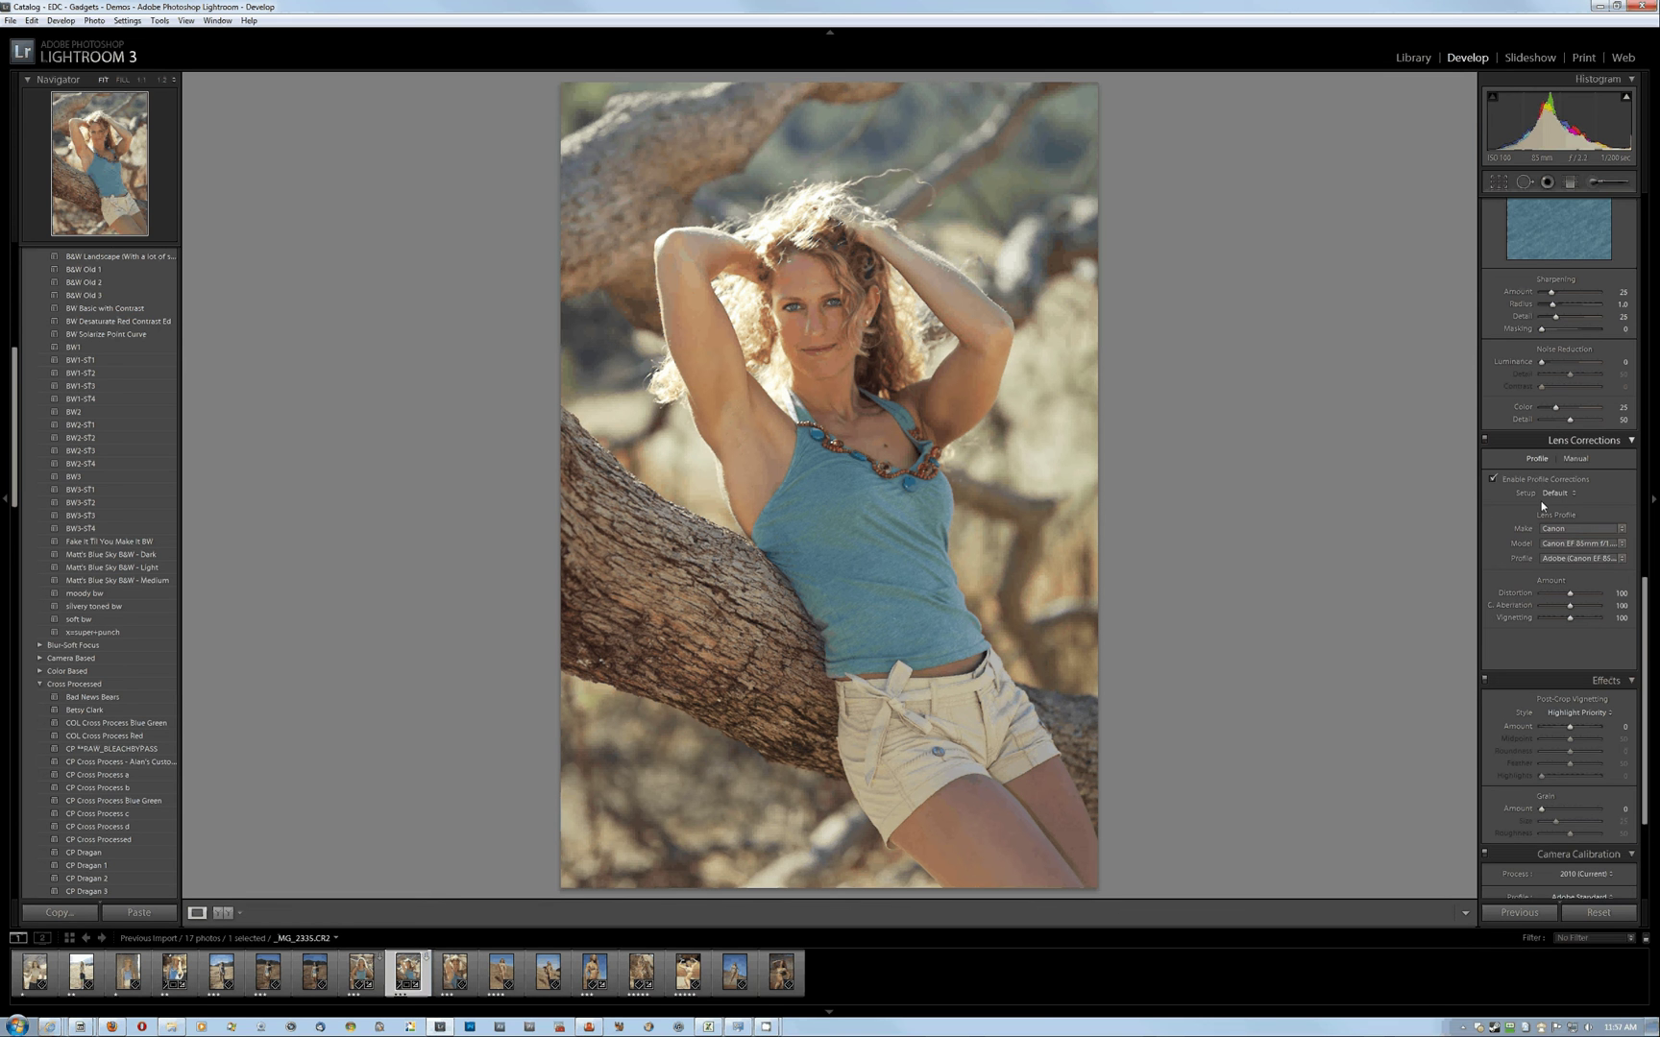
Raise the vibrance of _MG_2335.CR2 slightly to +3
scroll(1542, 506, down, 5)
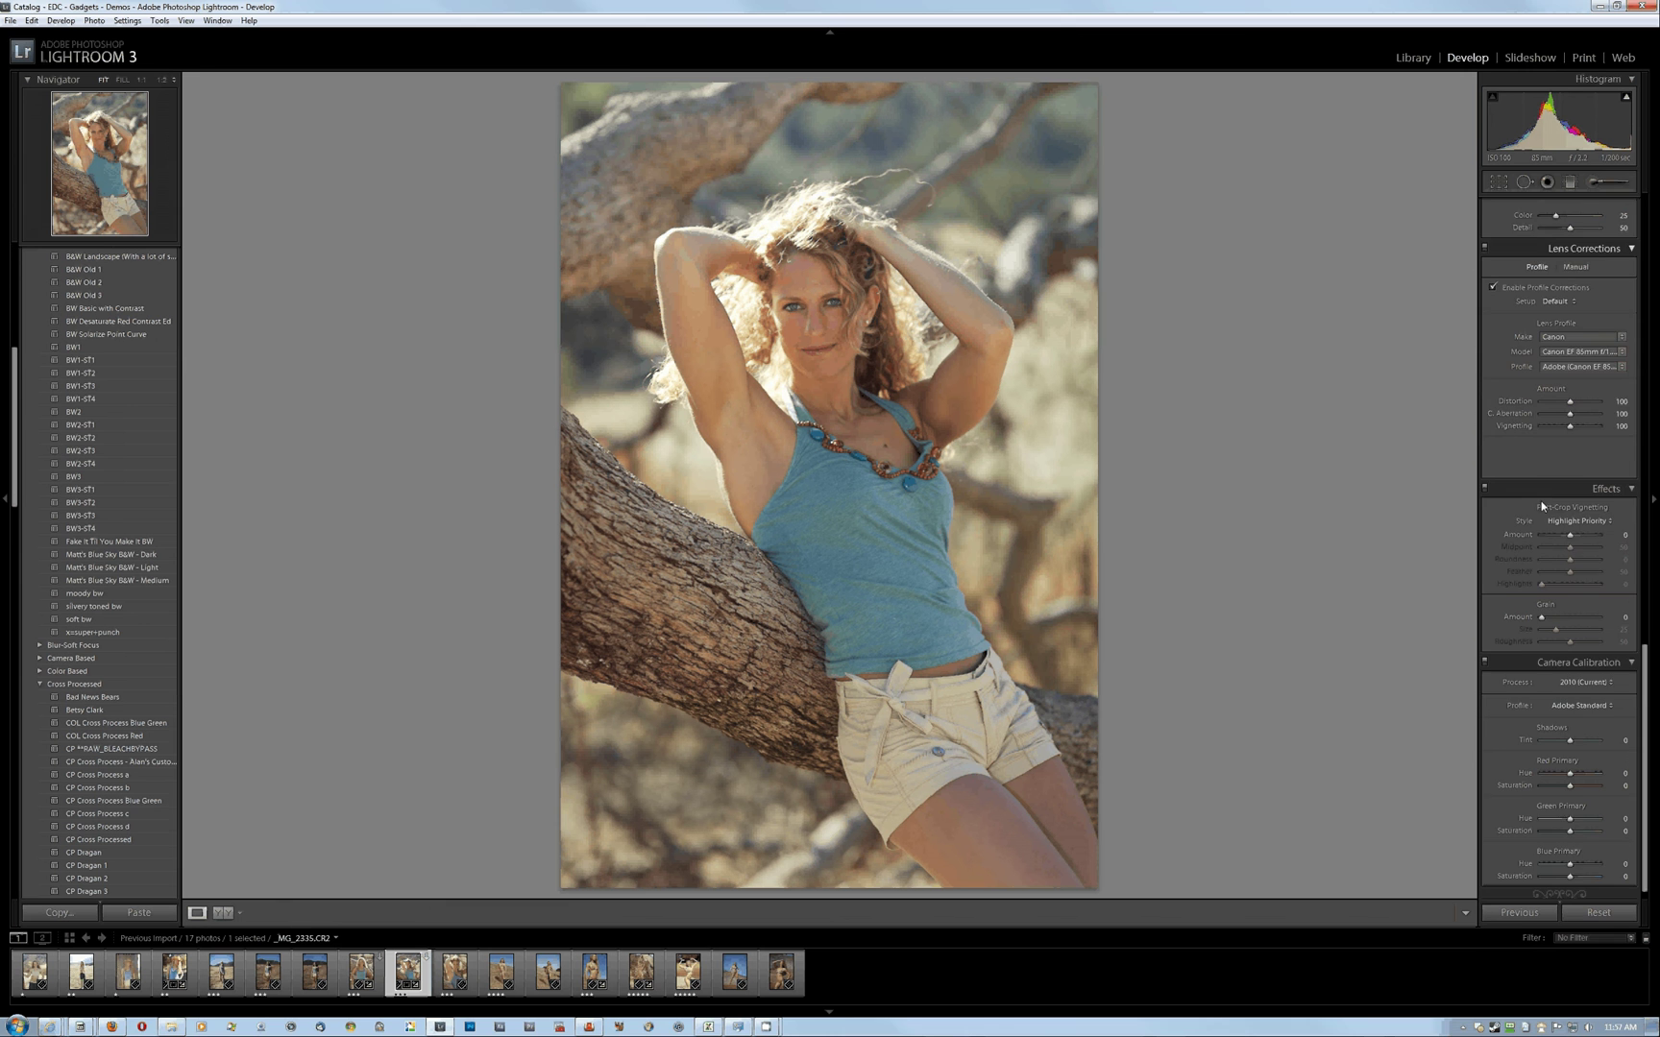
scroll(1540, 501, up, 15)
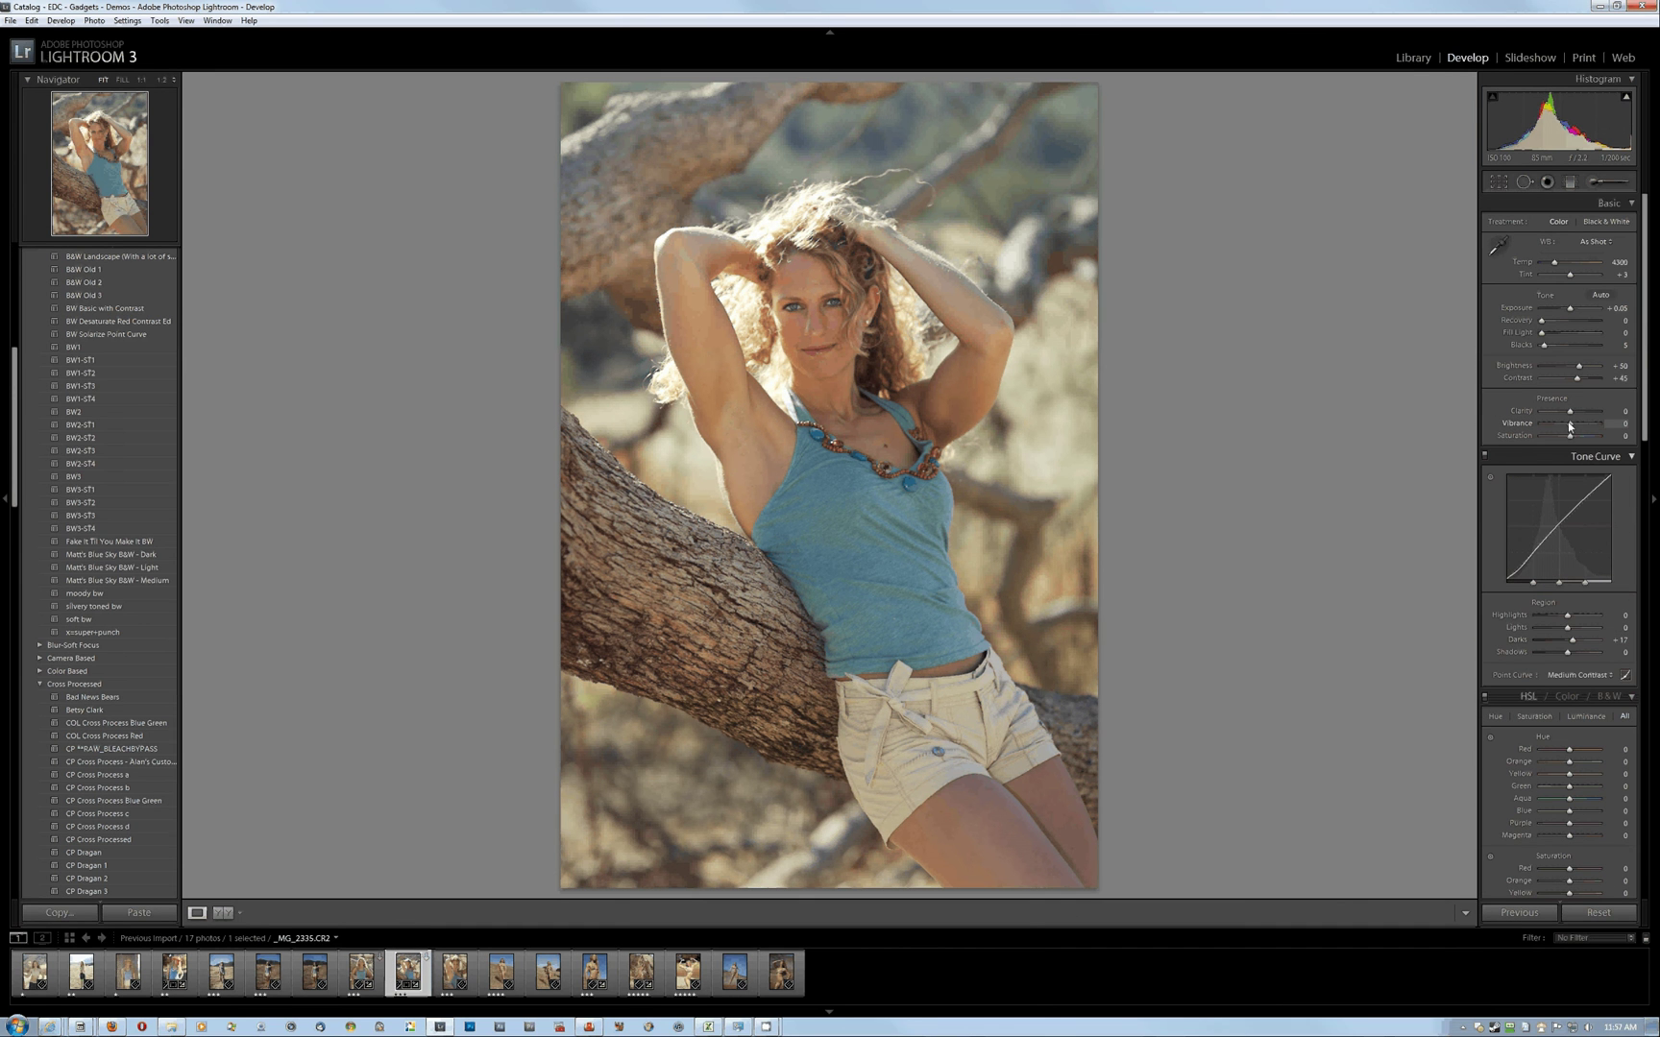
drag(1570, 425, 1575, 421)
drag(1573, 425, 1570, 429)
Set a custom white balance by sampling the white of her eye with the White Balance Selector at 1:1
click(885, 327)
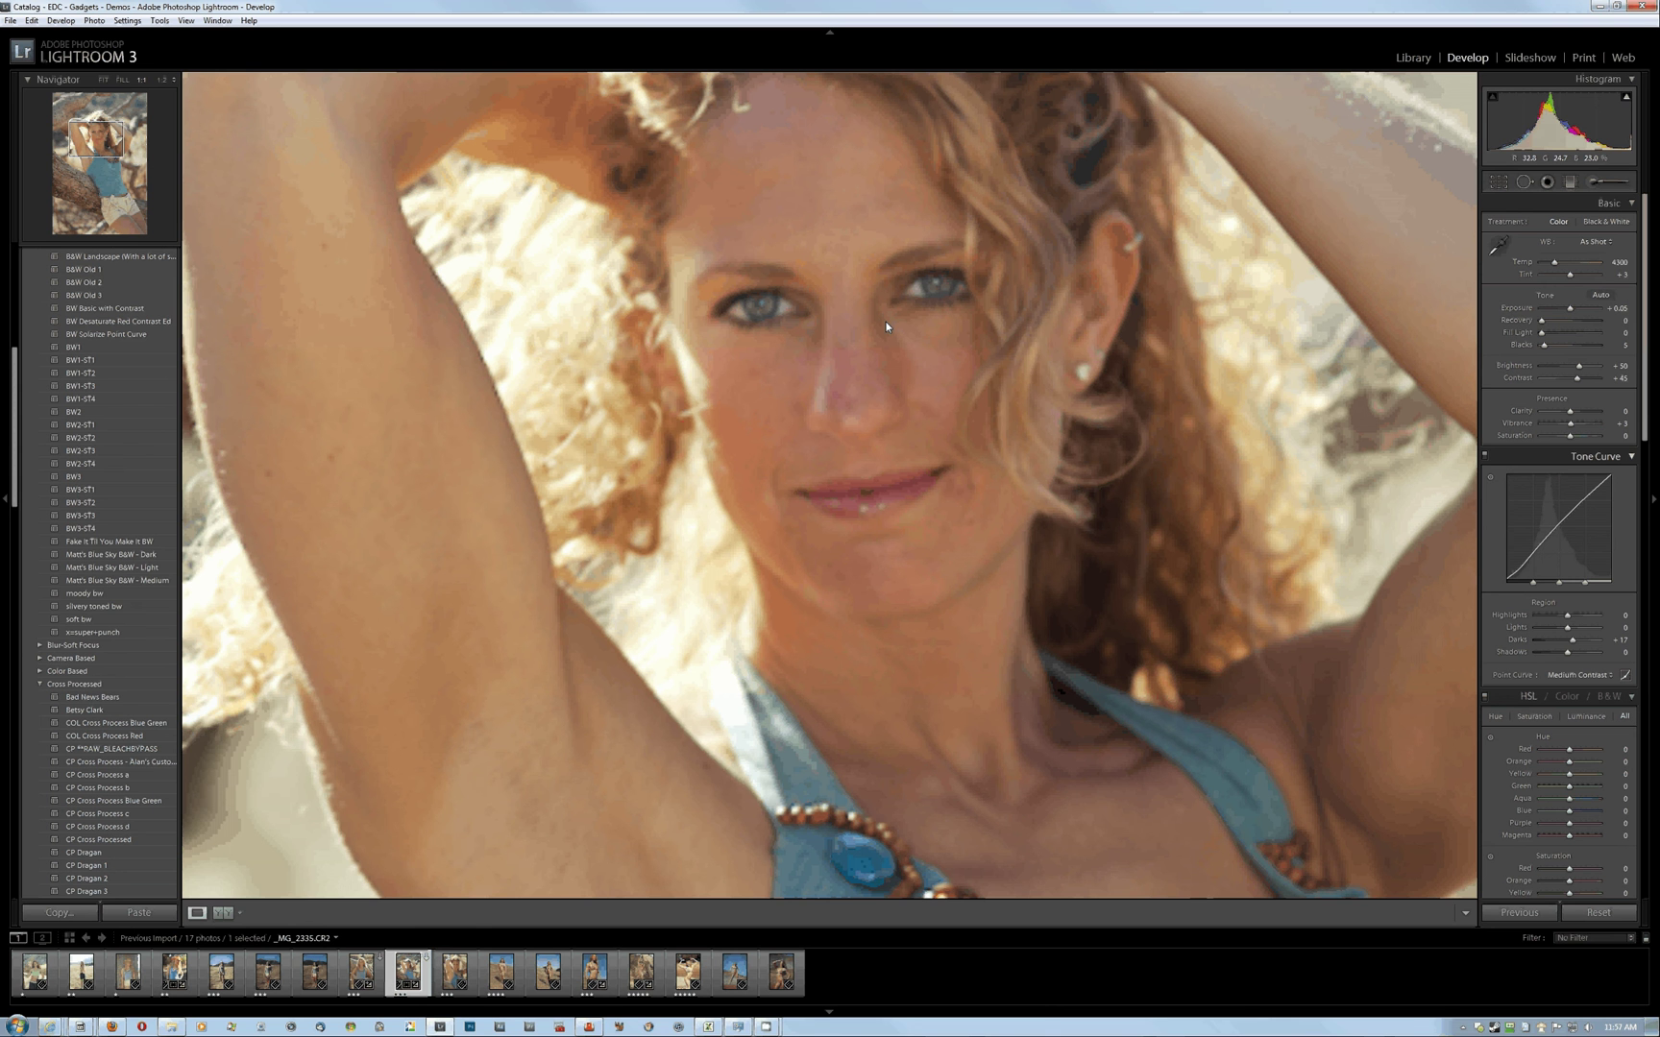
click(1496, 246)
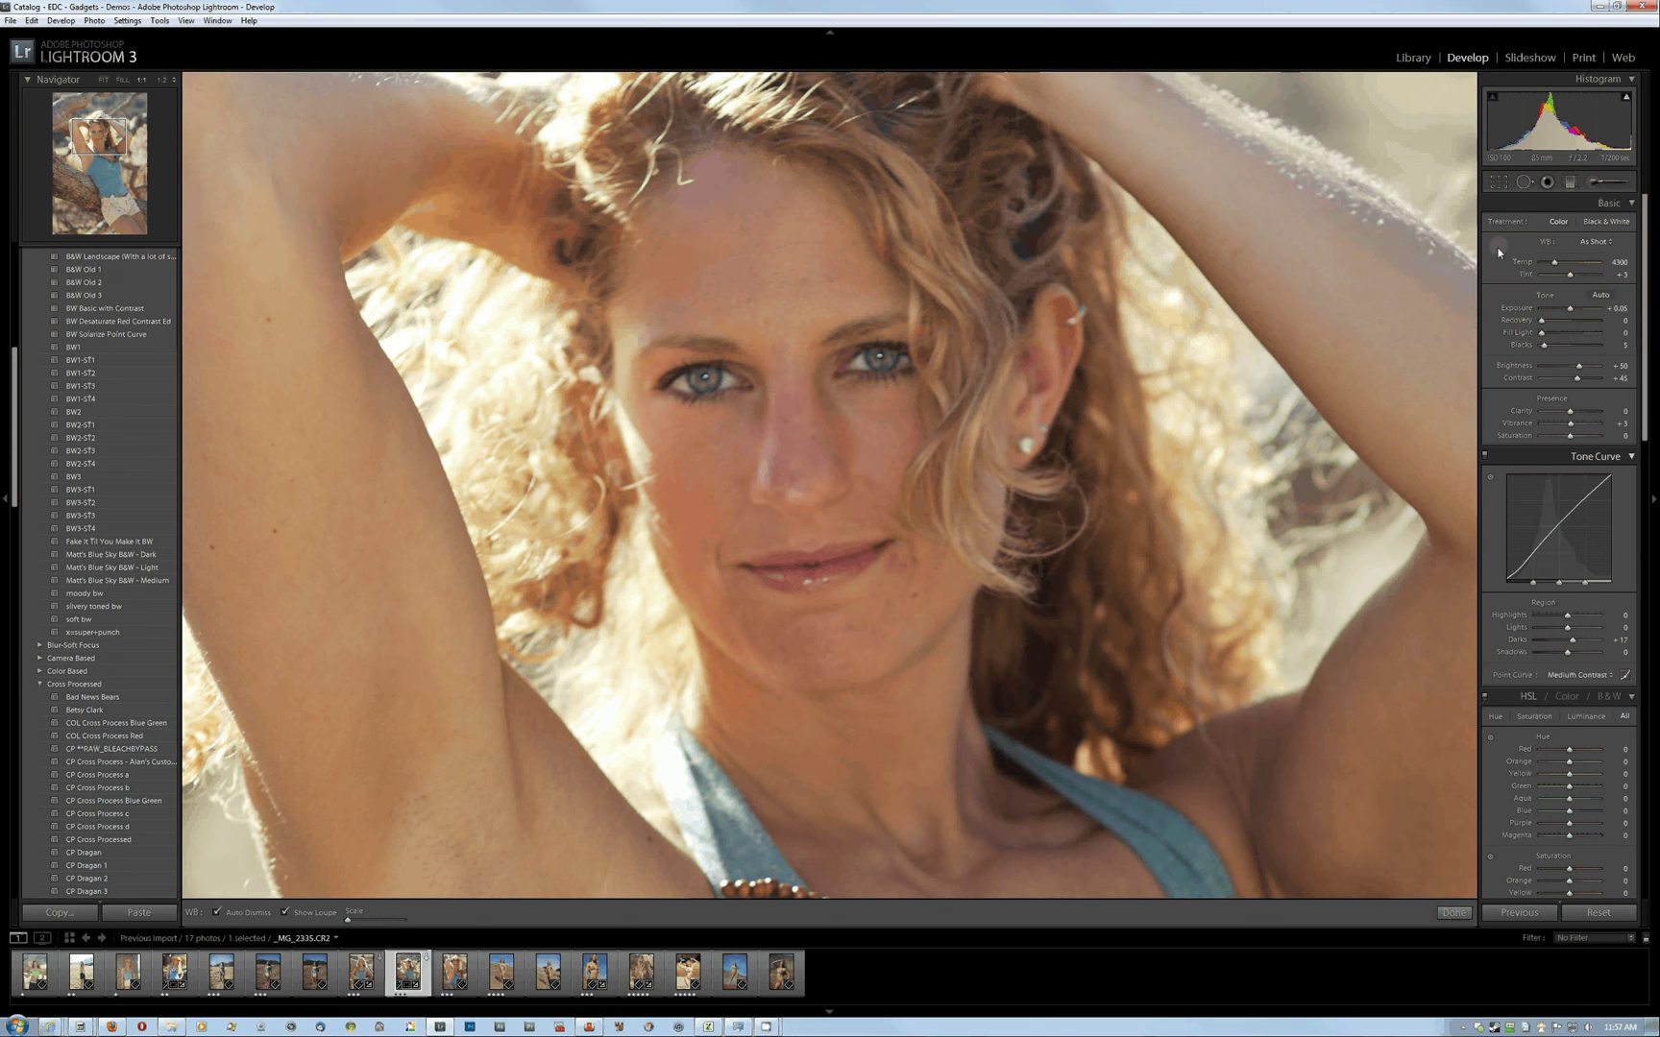
click(727, 386)
click(845, 390)
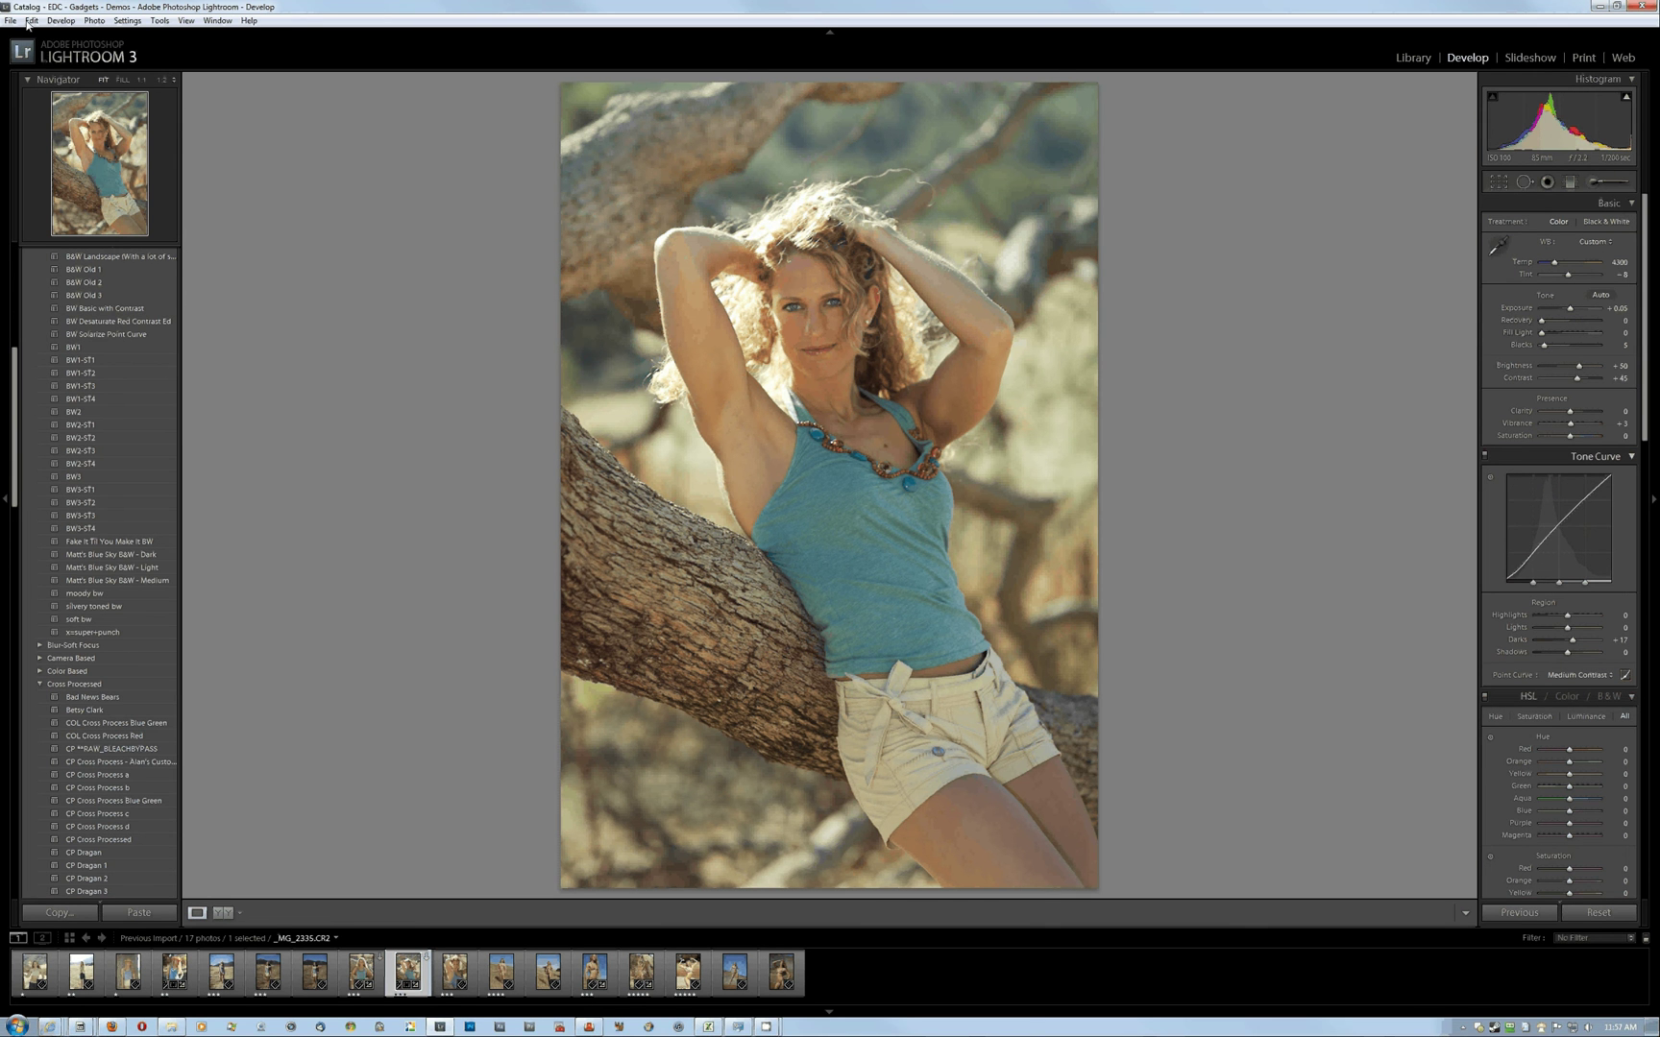
Undo and redo the white balance change to compare the photo before and after
click(32, 21)
click(58, 35)
click(31, 20)
click(43, 49)
click(1034, 430)
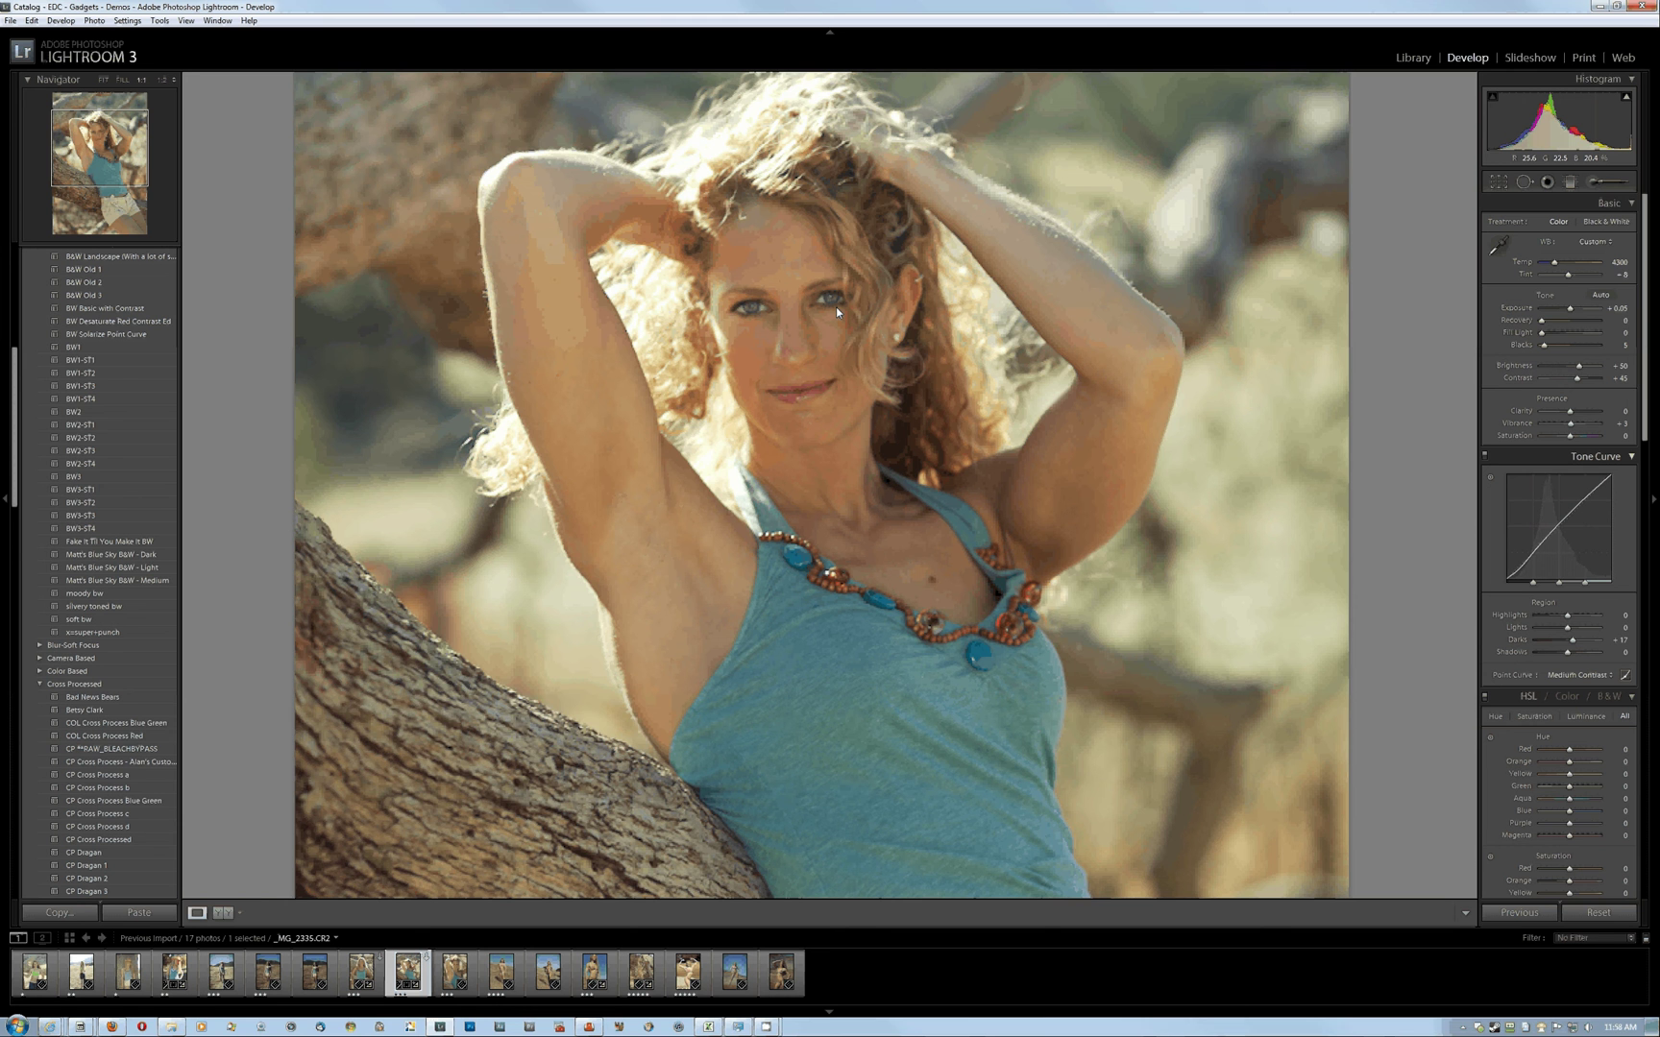
Set the clarity to +6 while judging the effect on the face at 1:1
click(834, 306)
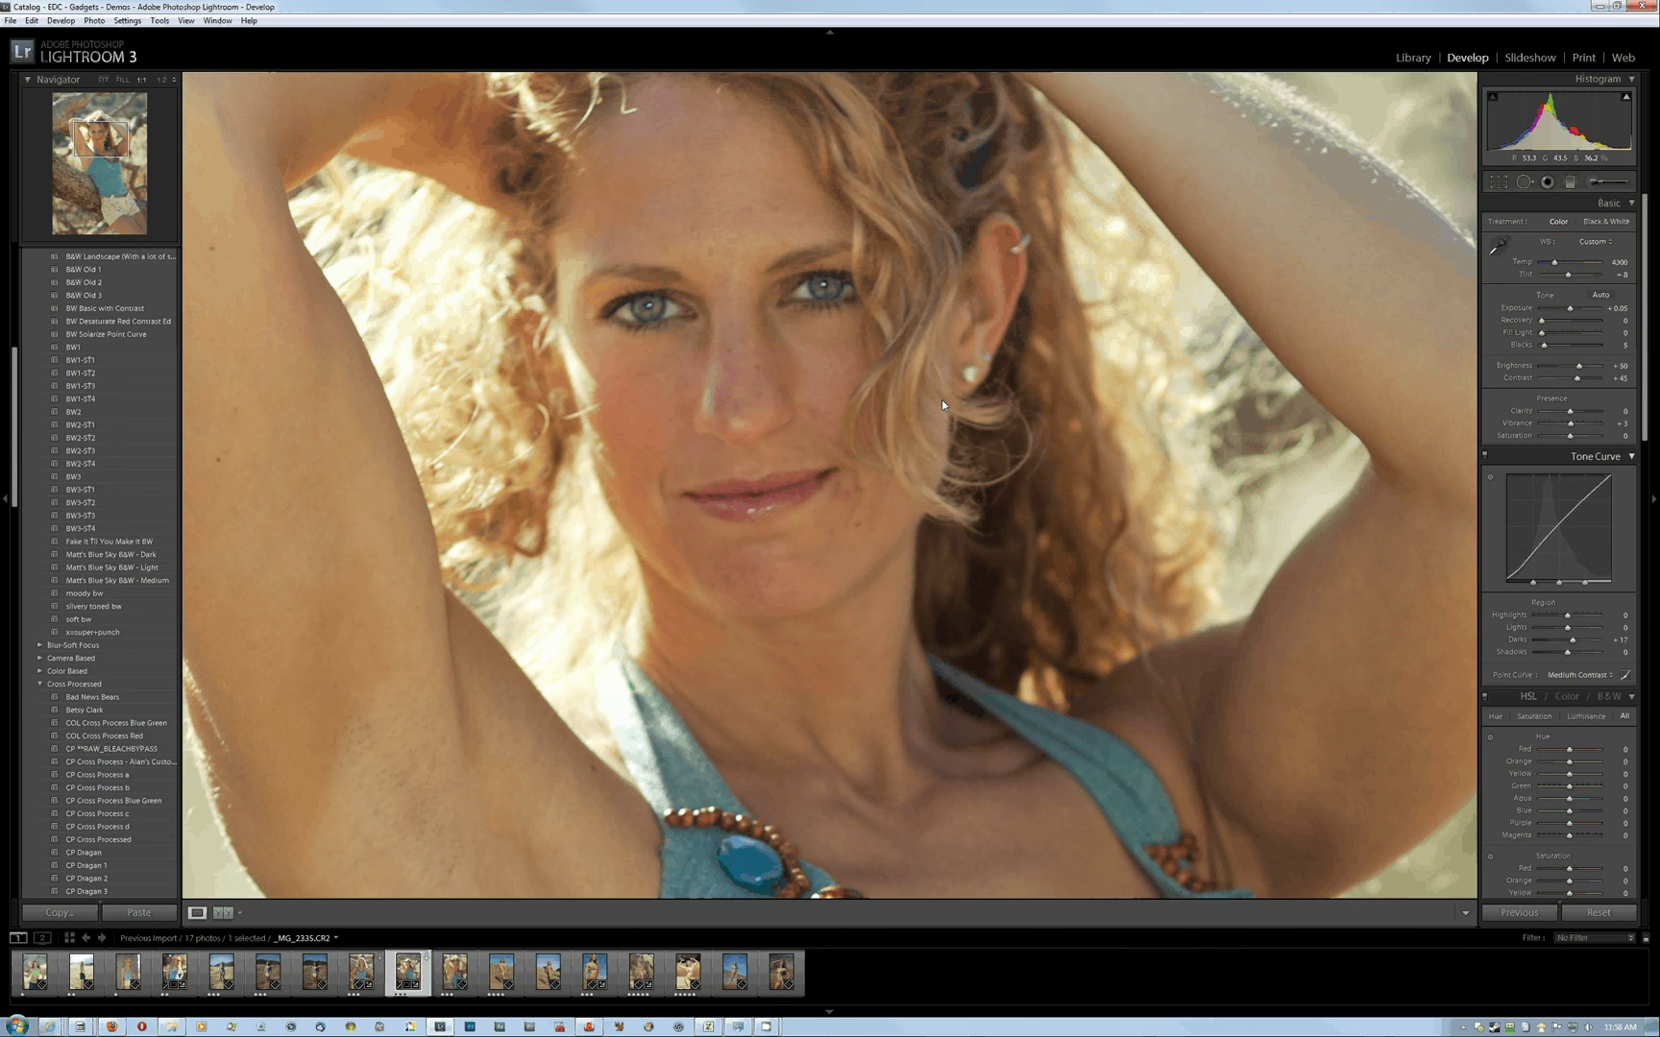
drag(1643, 418, 1657, 619)
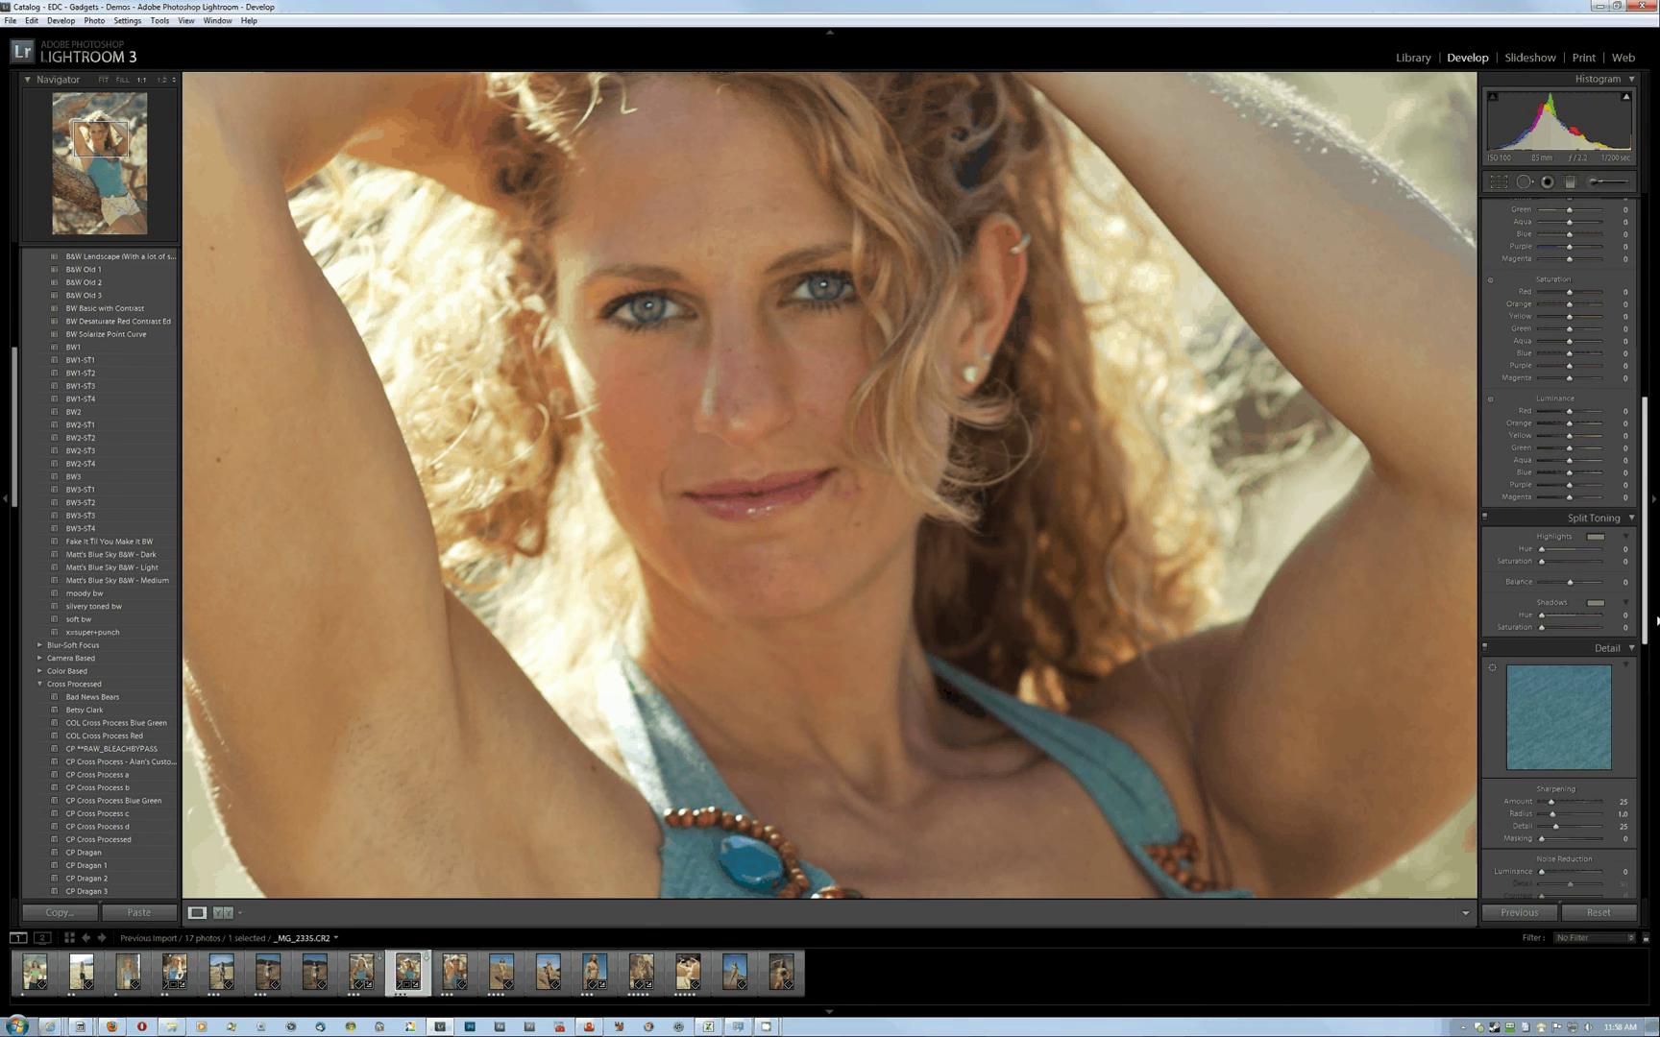
scroll(1592, 451, up, 5)
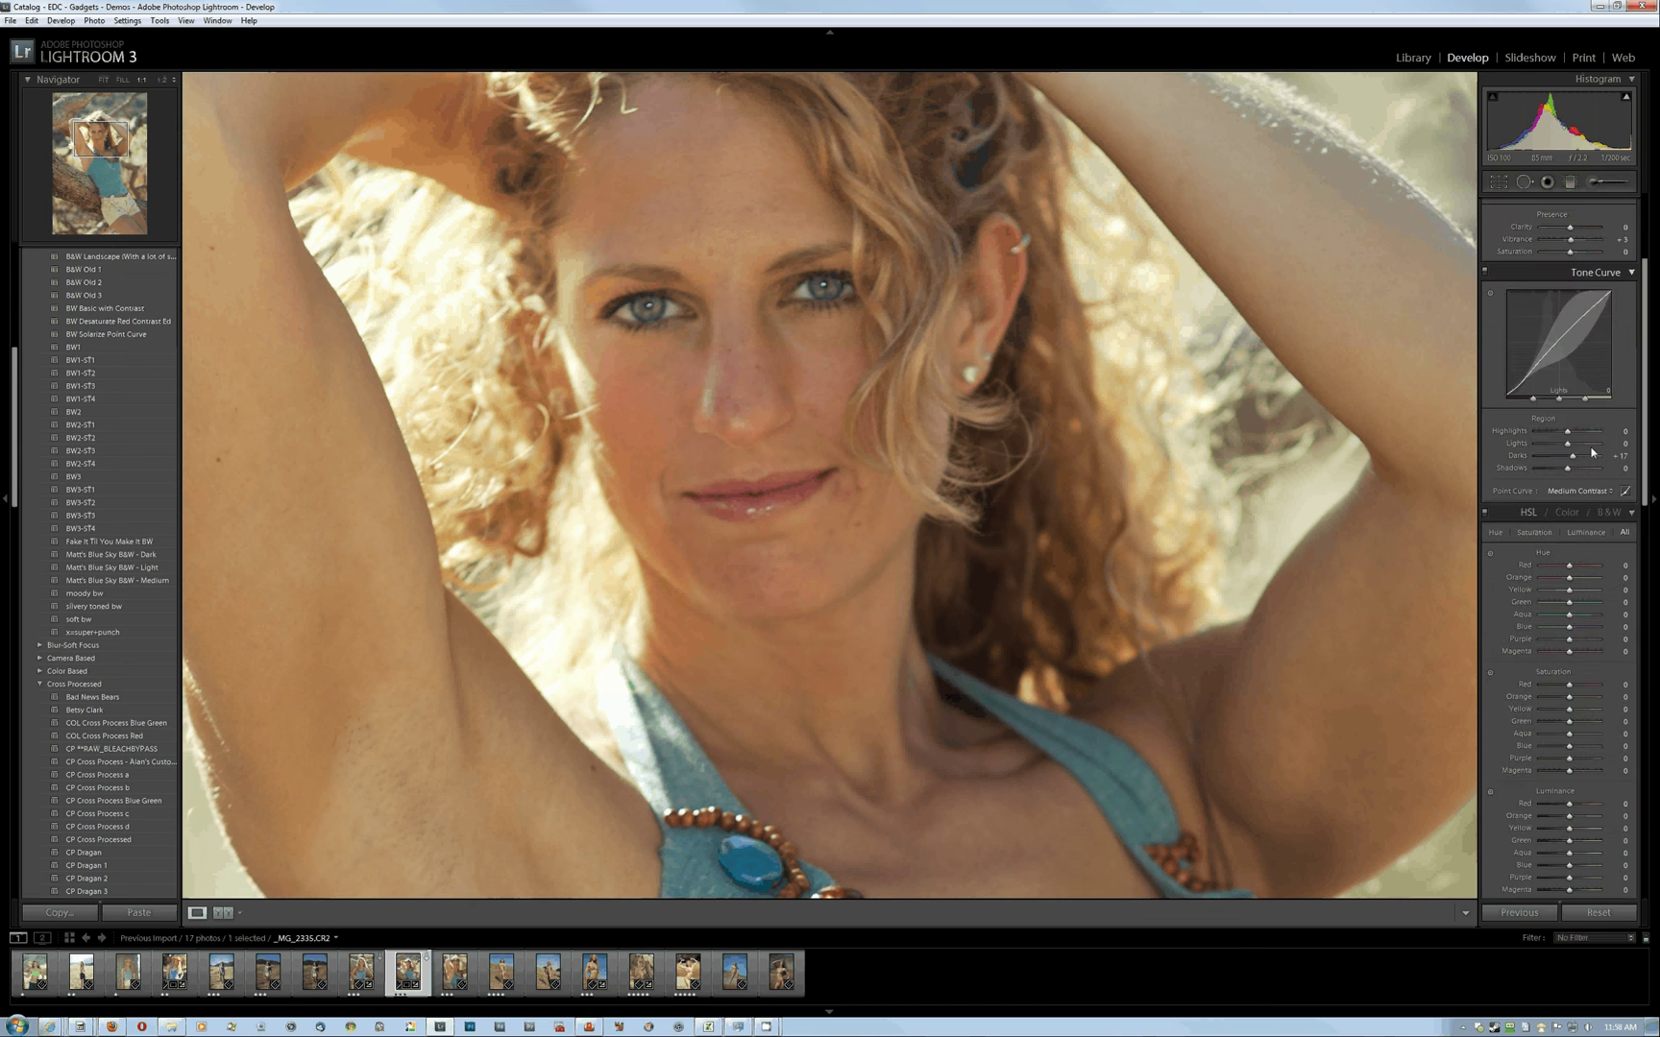
drag(1645, 443, 1644, 384)
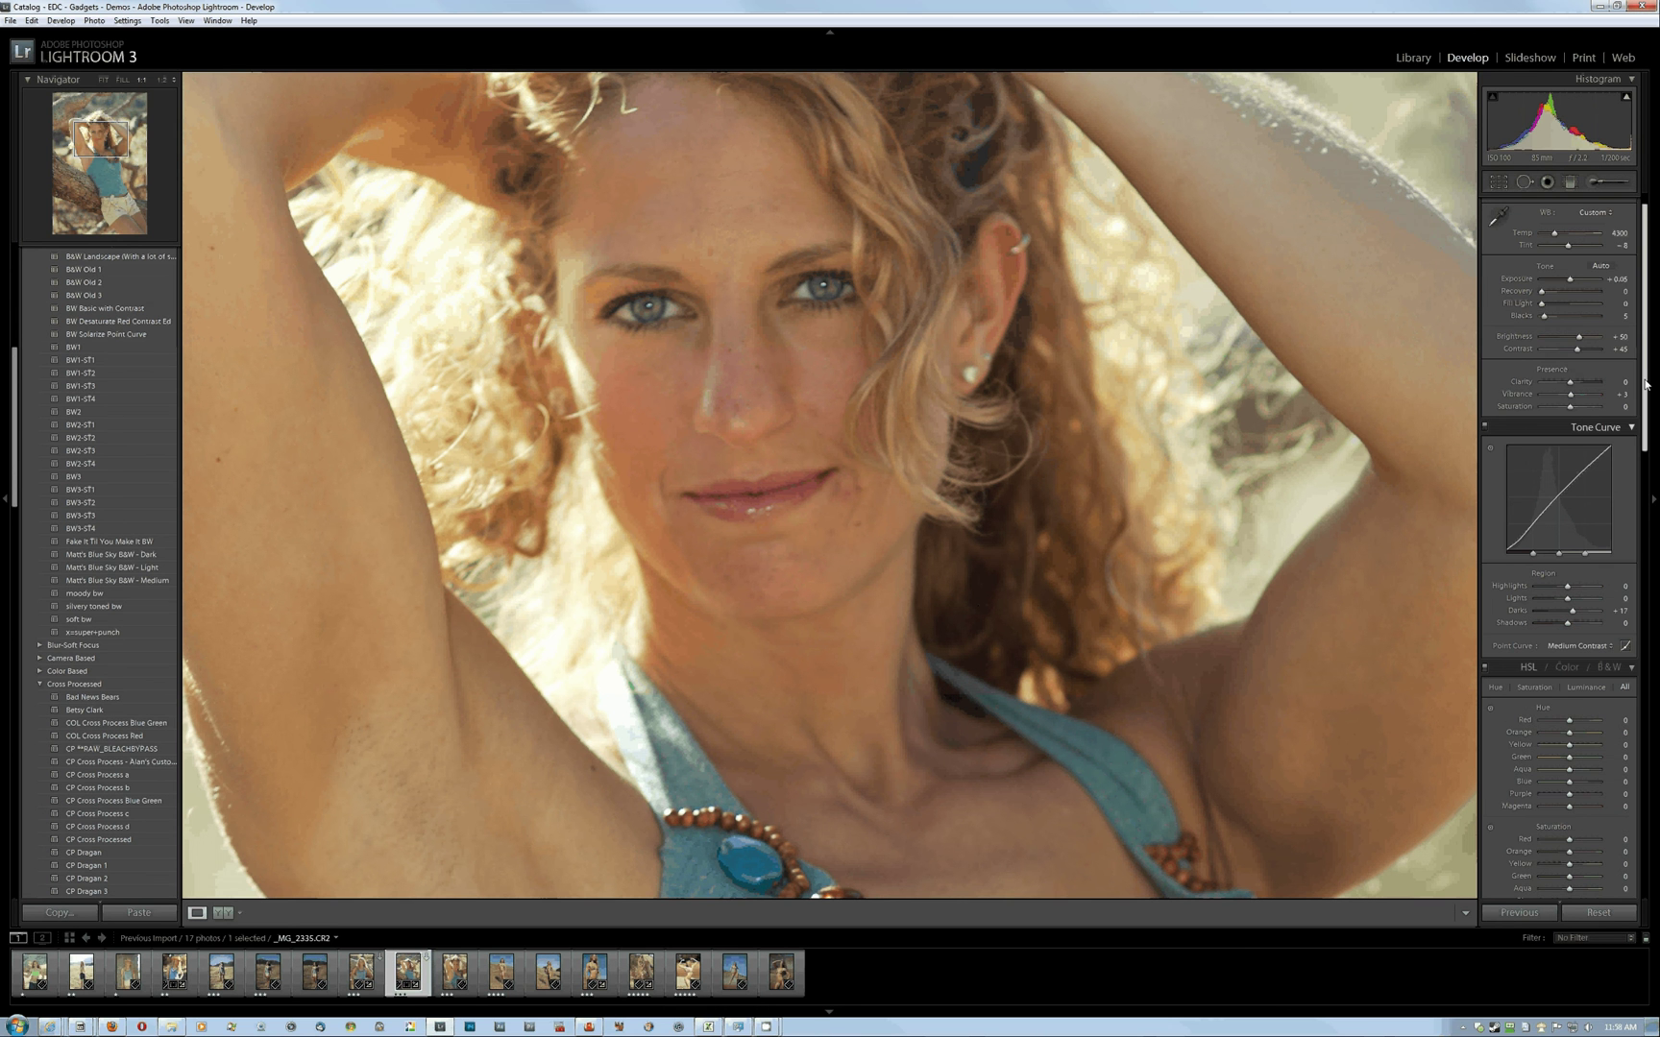
scroll(1592, 357, up, 1)
drag(1571, 394, 1574, 396)
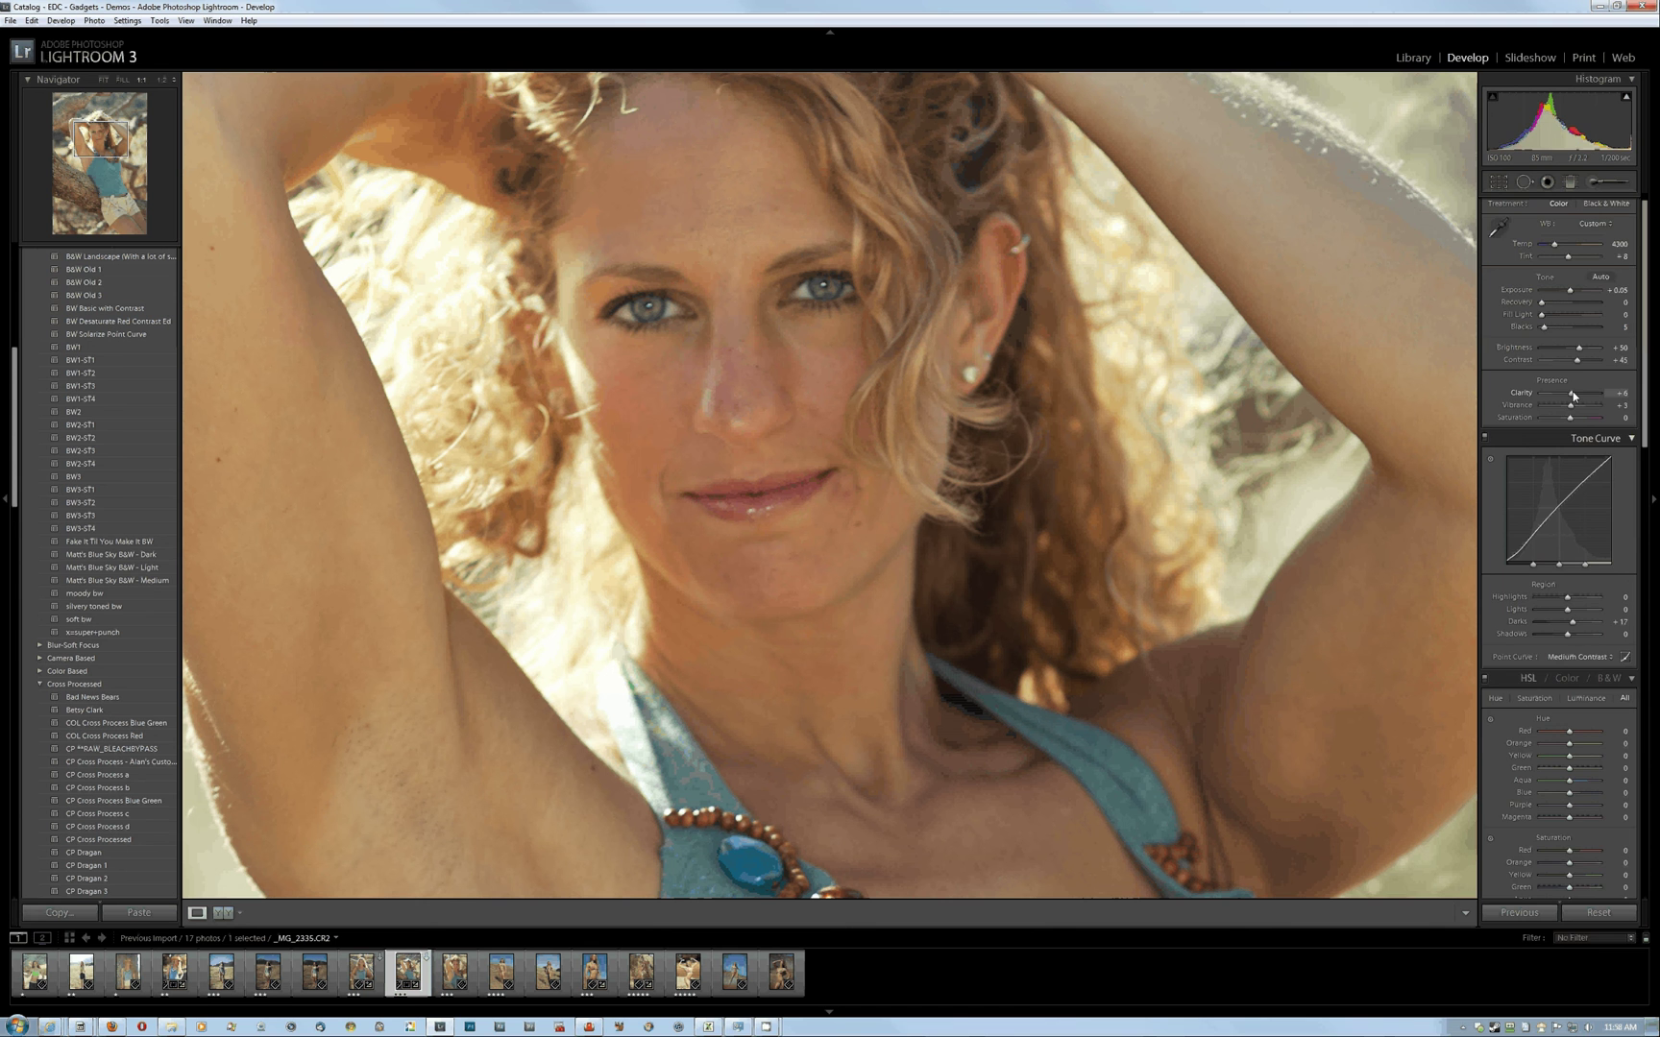
Increase the sharpening amount to 41 and return to the whole photo
scroll(1638, 564, down, 5)
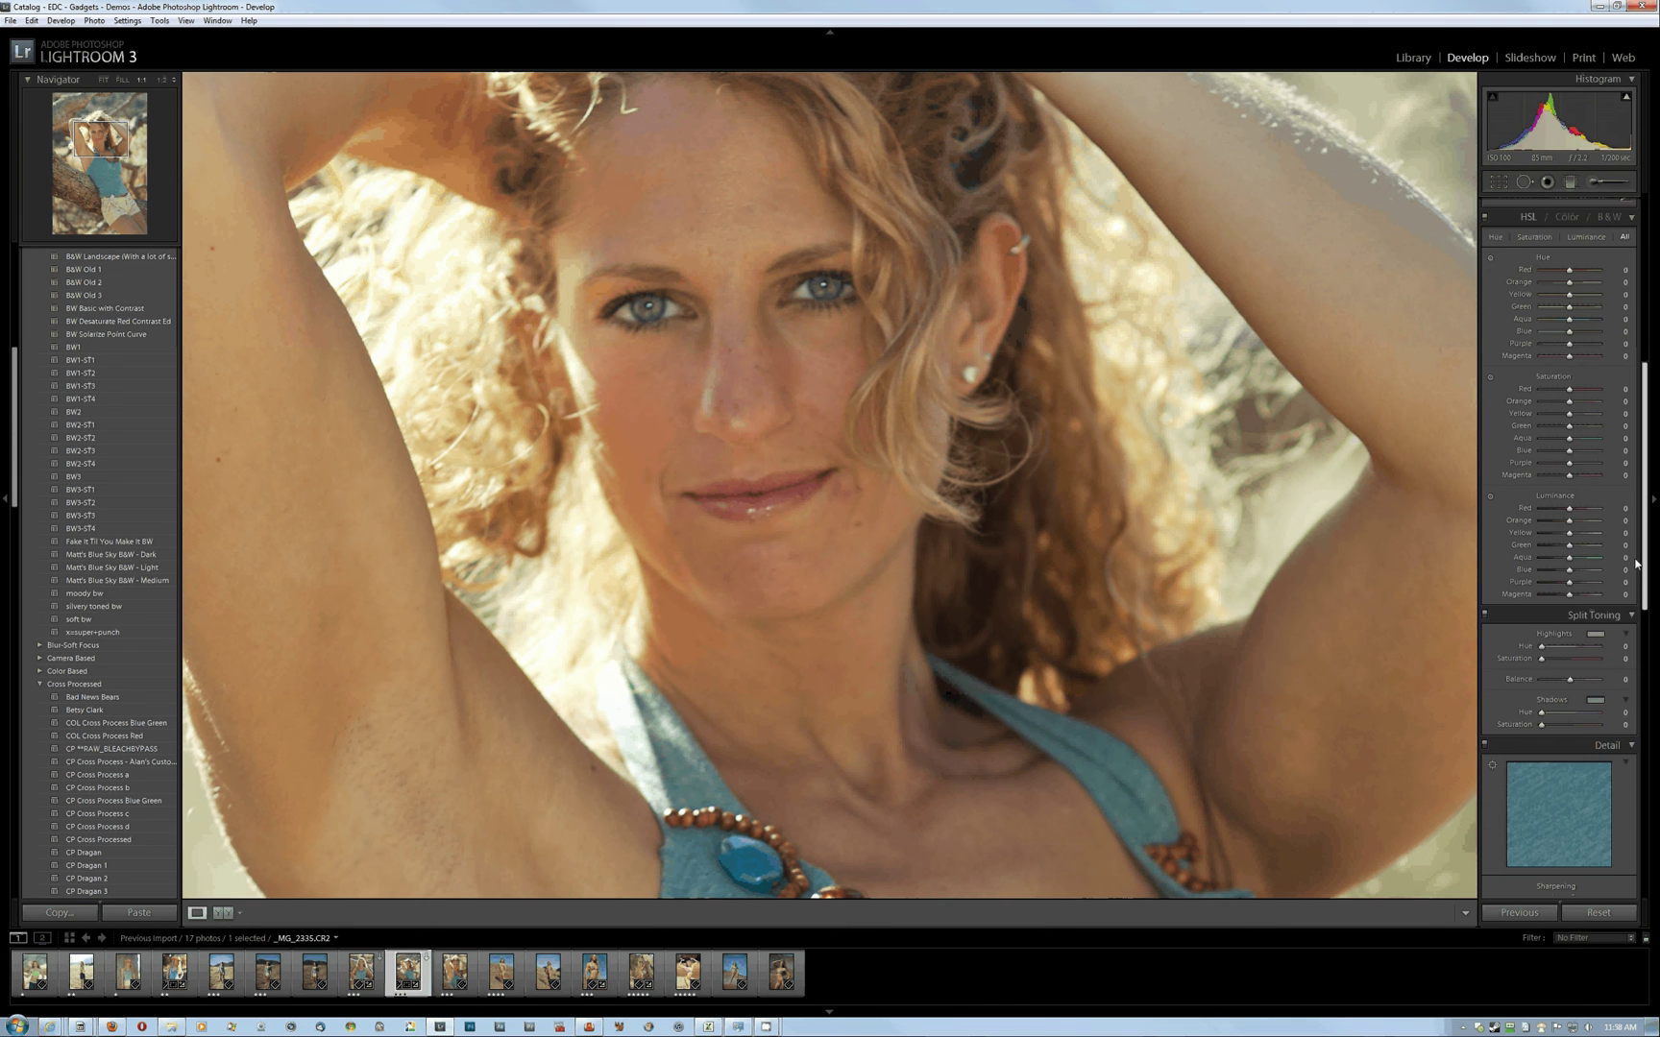
drag(1638, 563, 1649, 684)
scroll(1509, 441, down, 3)
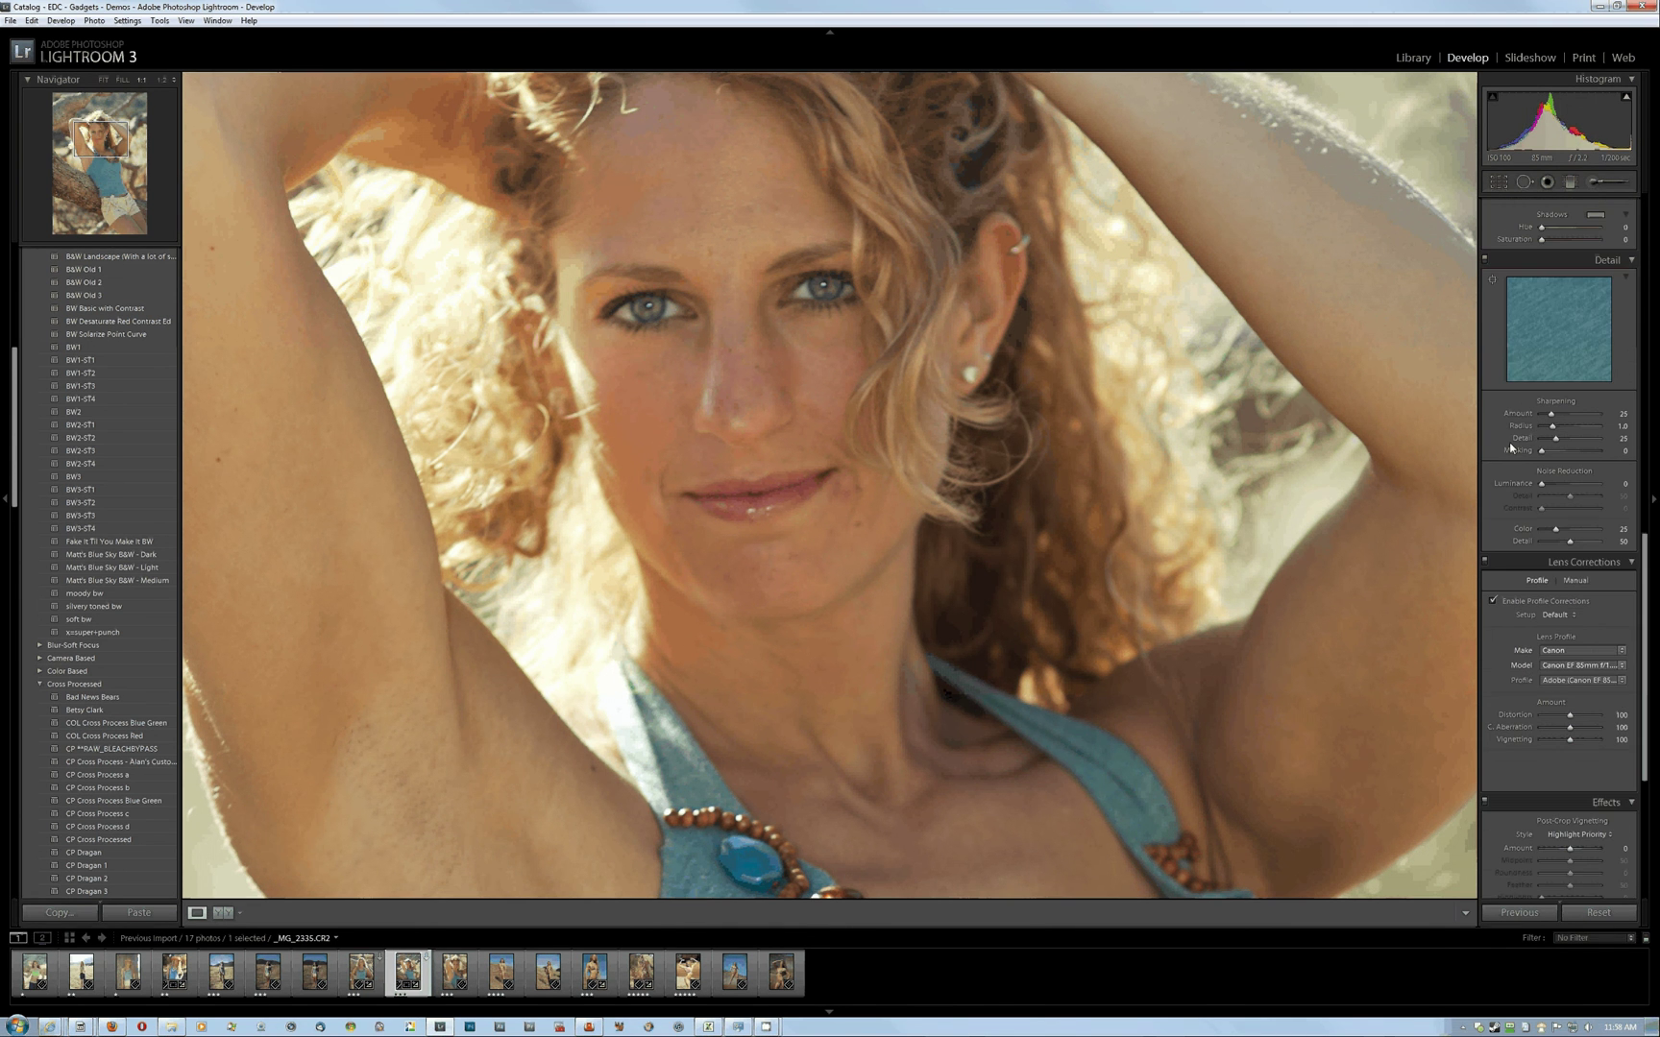
drag(1551, 414, 1557, 414)
click(869, 278)
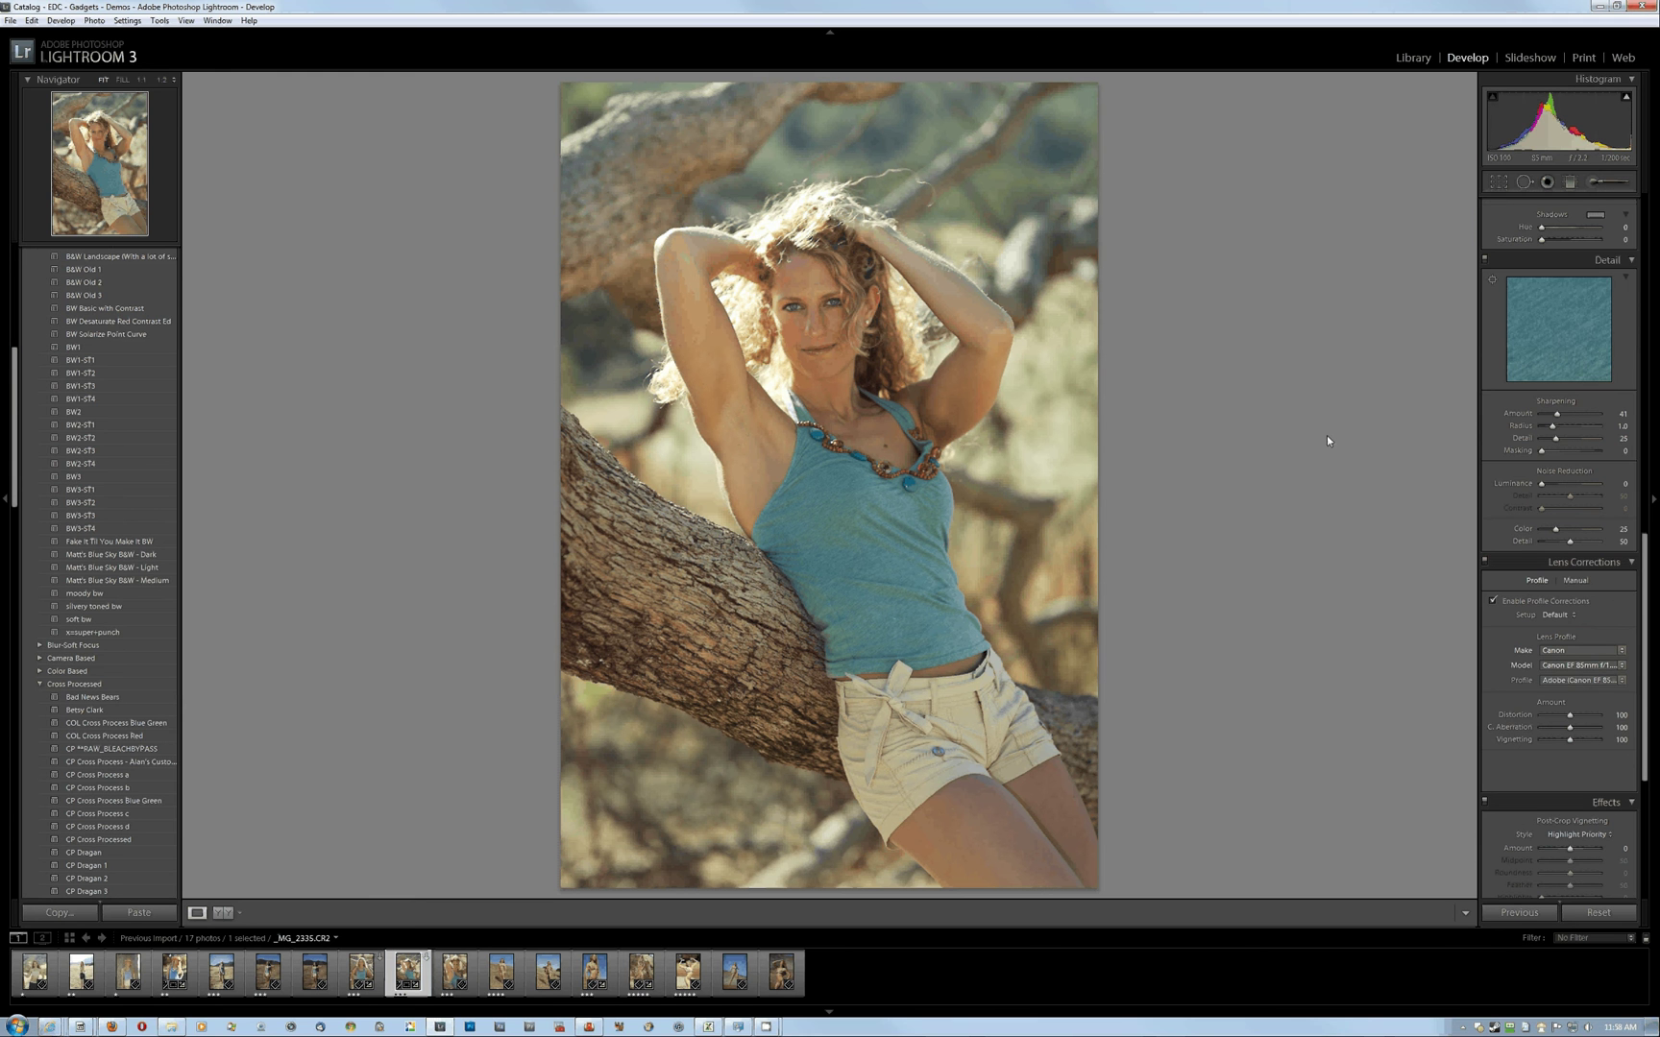
Lift the tone curve shadows to +12
scroll(1548, 415, up, 10)
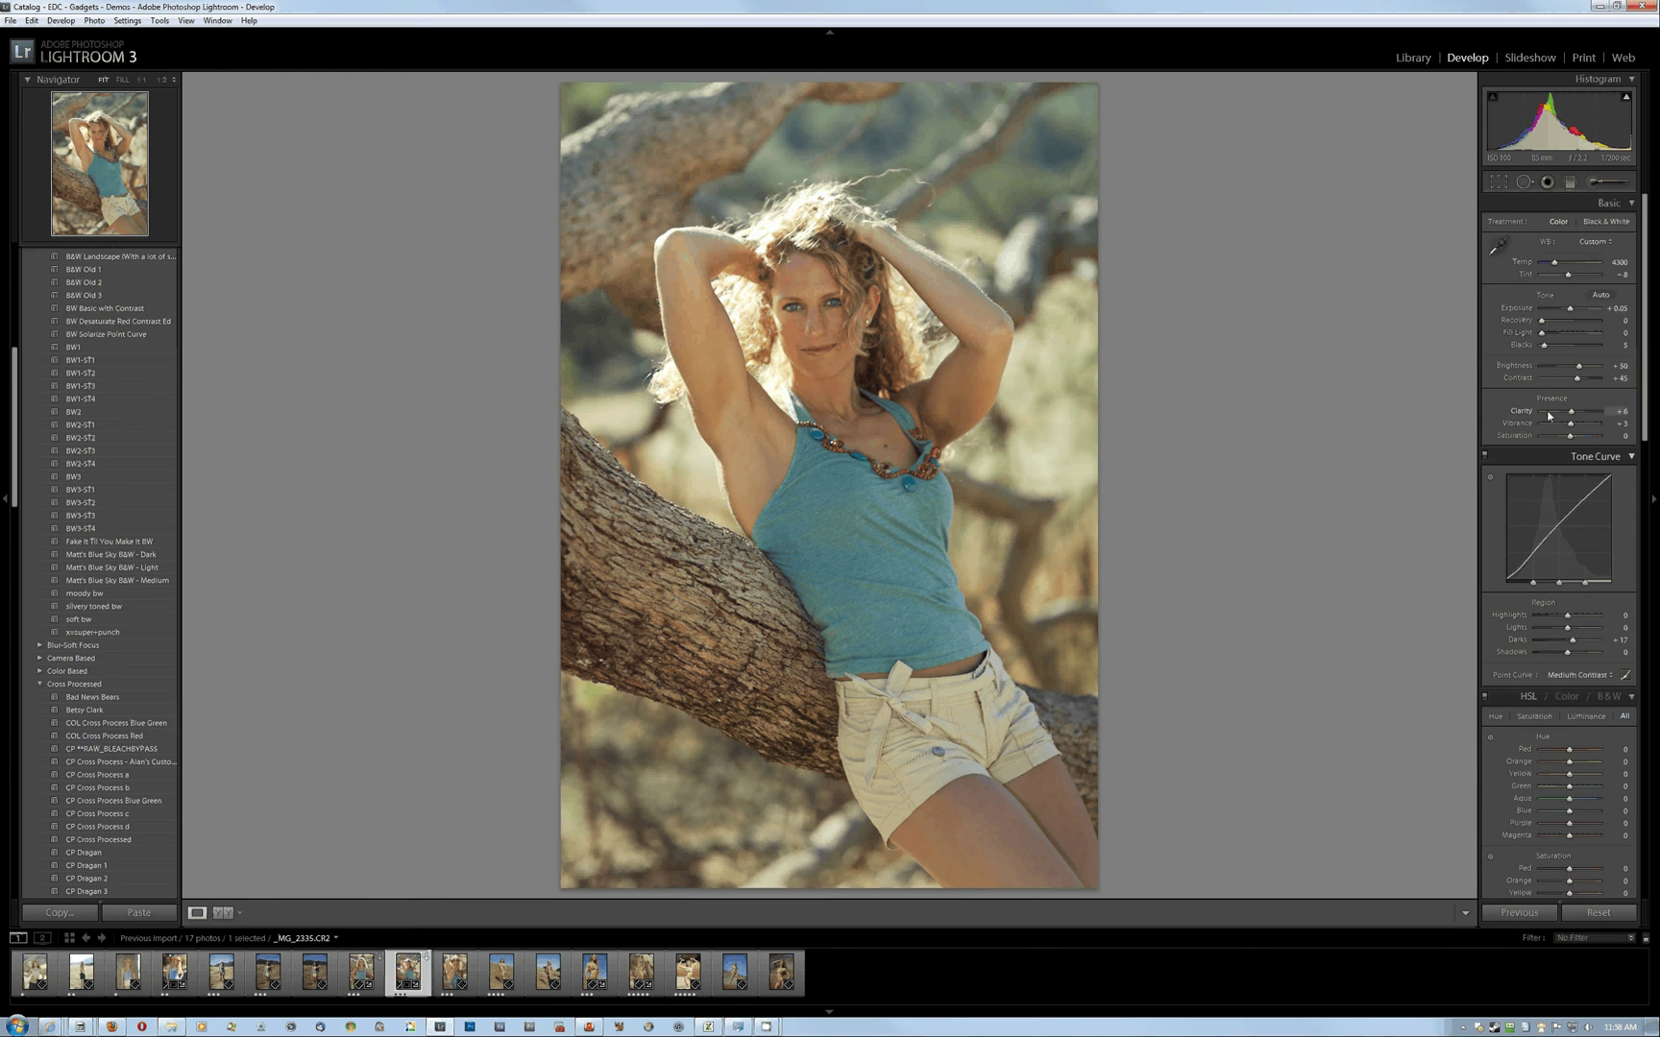
drag(1651, 382, 1654, 473)
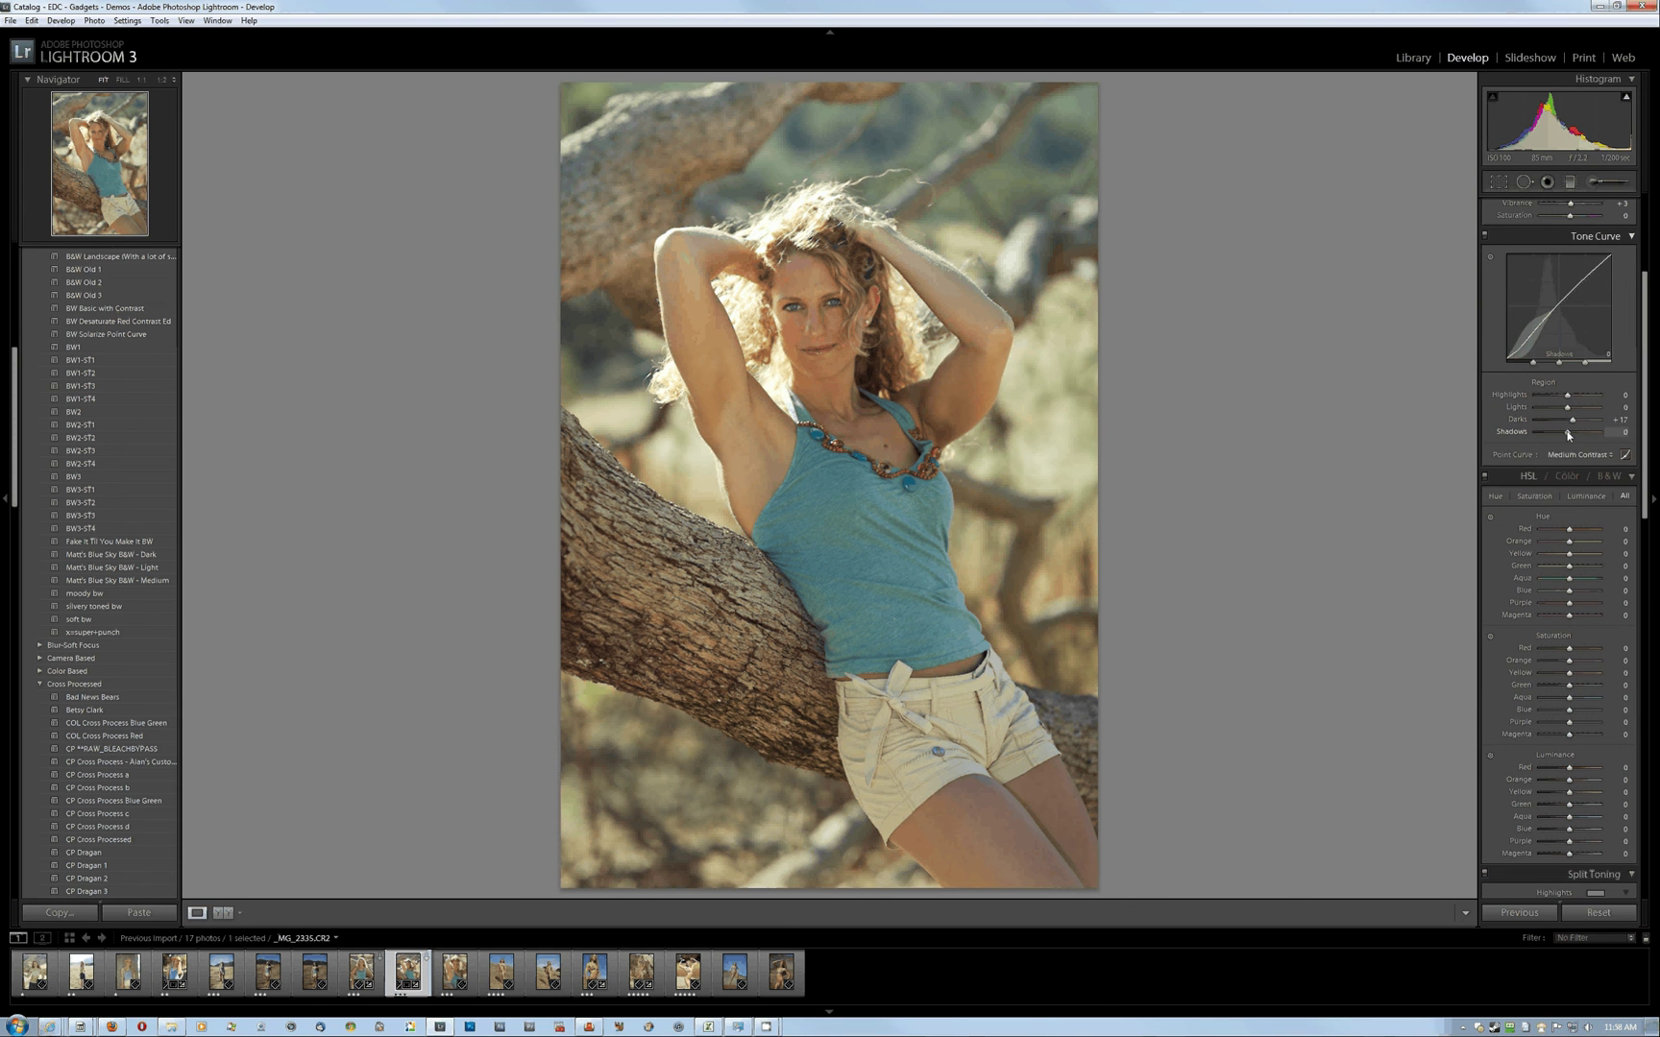
mouse_move(1569, 435)
mouse_down()
mouse_move(1553, 447)
mouse_move(1569, 445)
mouse_up()
drag(1650, 273, 1654, 169)
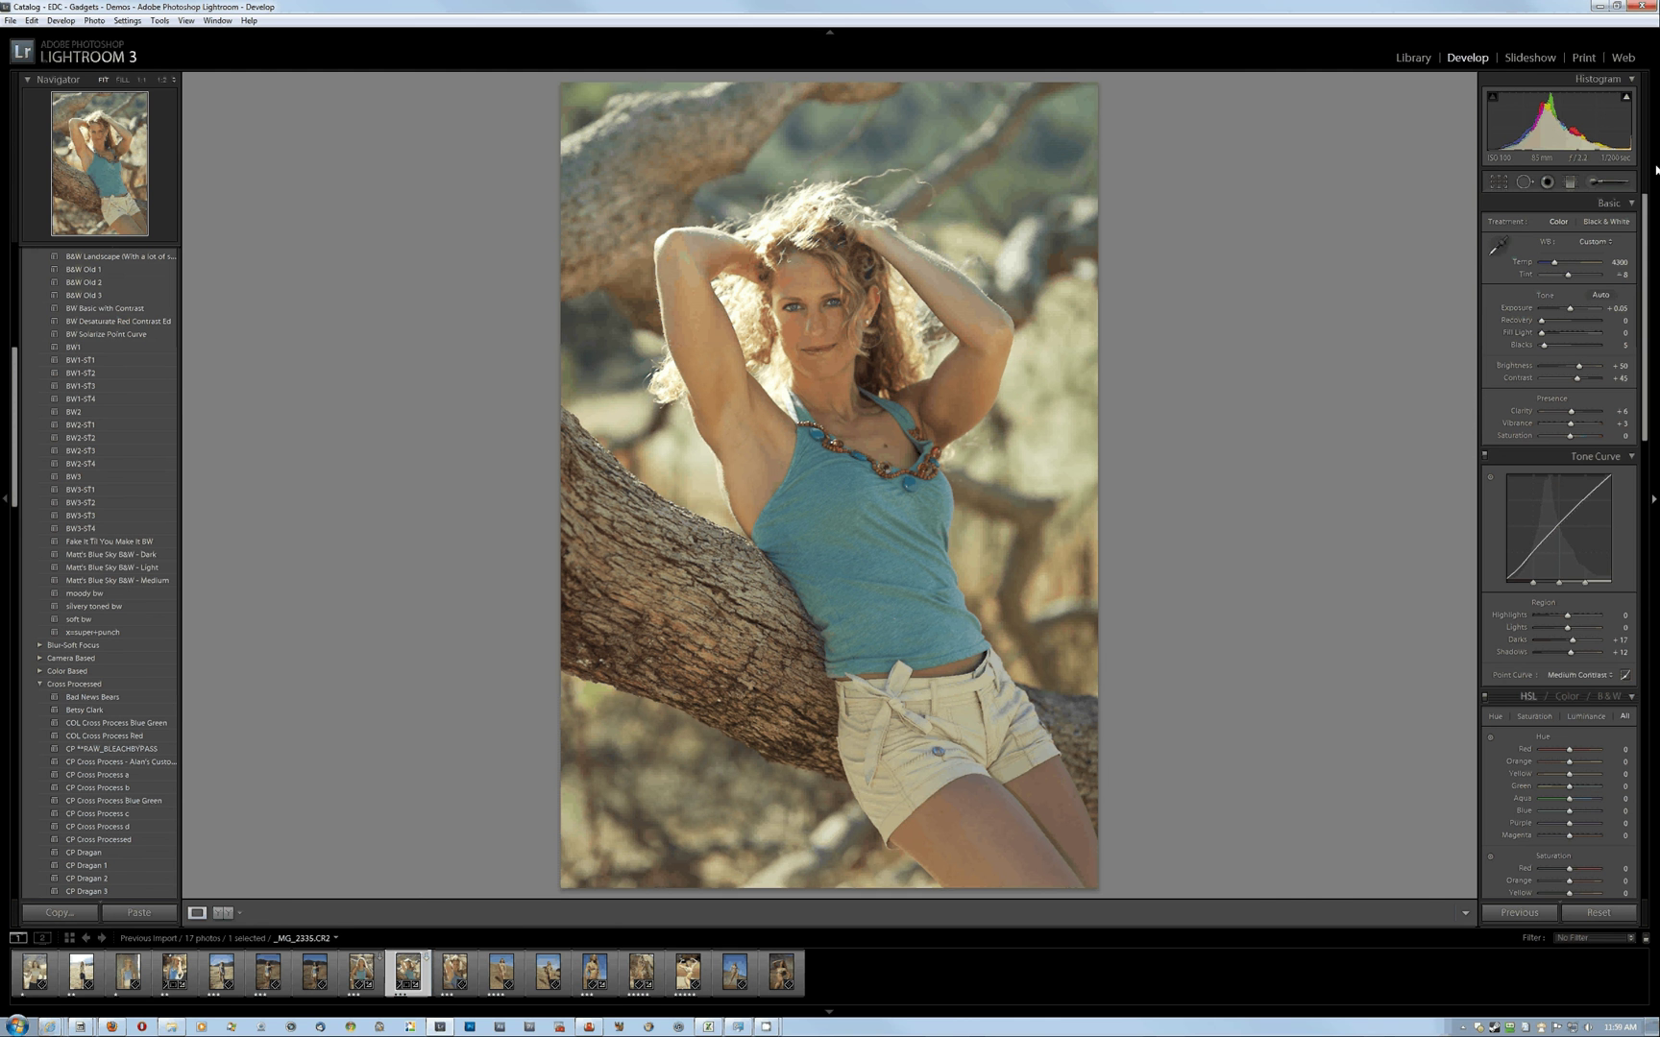
Remove the mole on the chest above the necklace with Spot Removal in Heal mode at size 67
click(869, 426)
drag(871, 322, 937, 521)
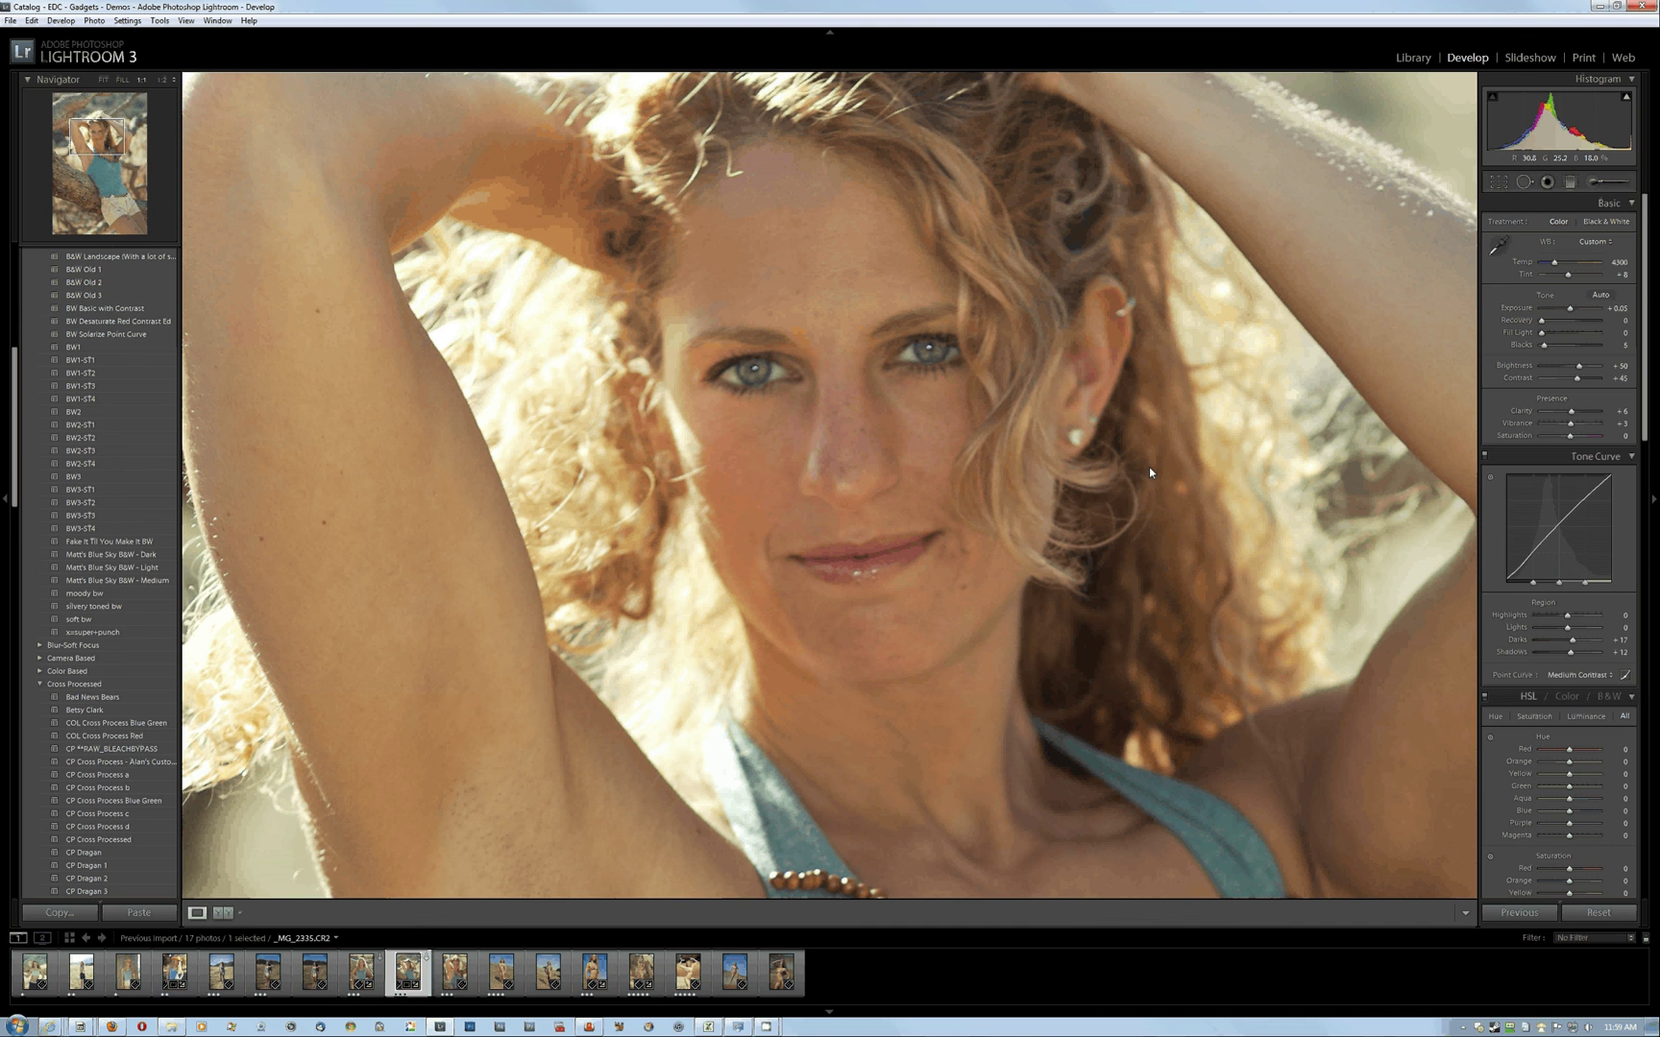
drag(1149, 468, 951, 373)
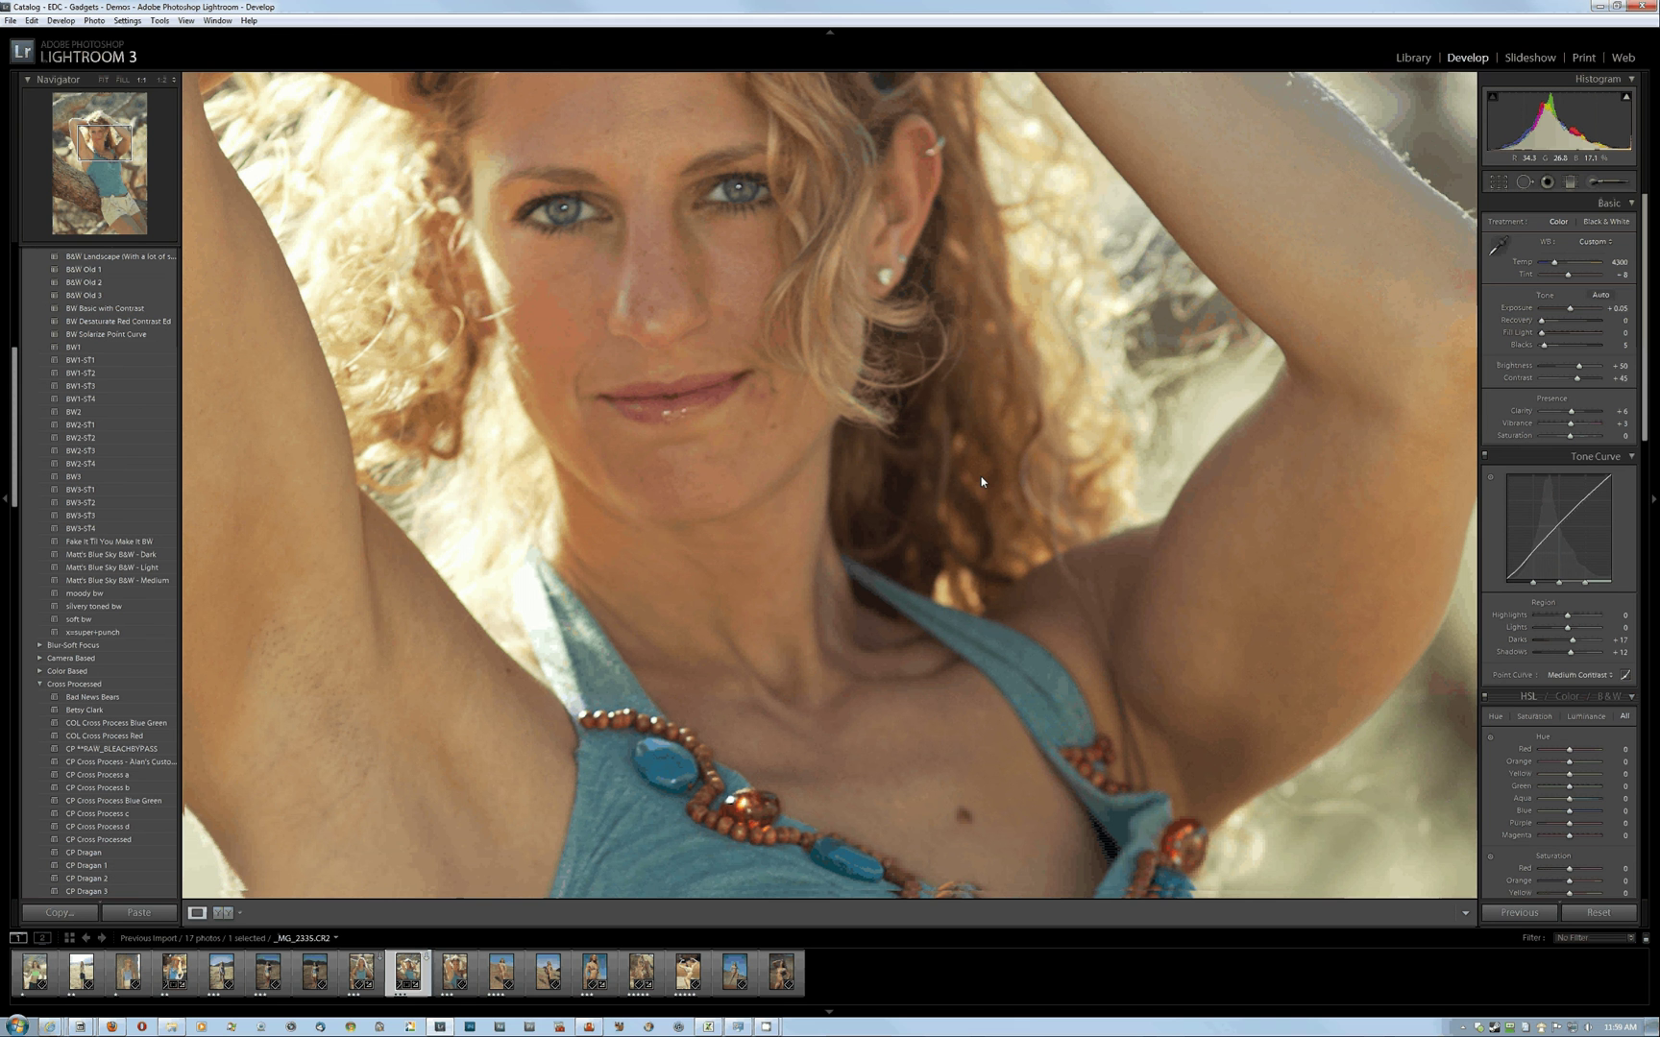
drag(887, 486, 921, 361)
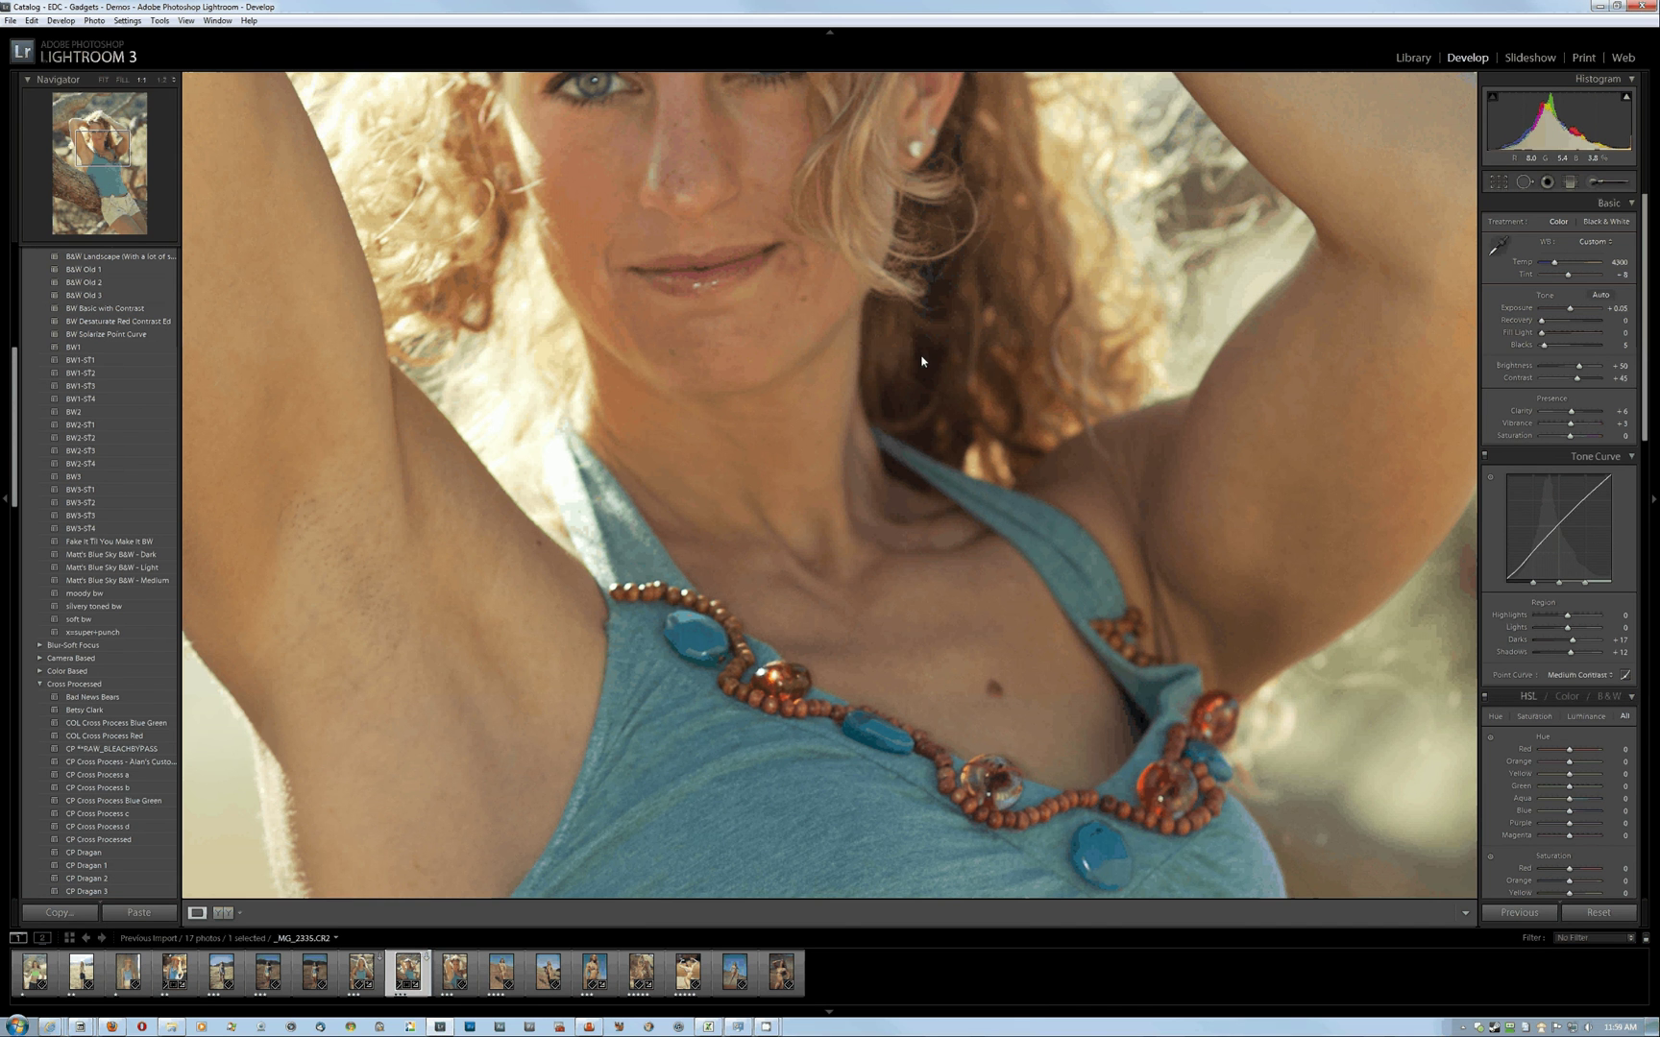
click(1522, 183)
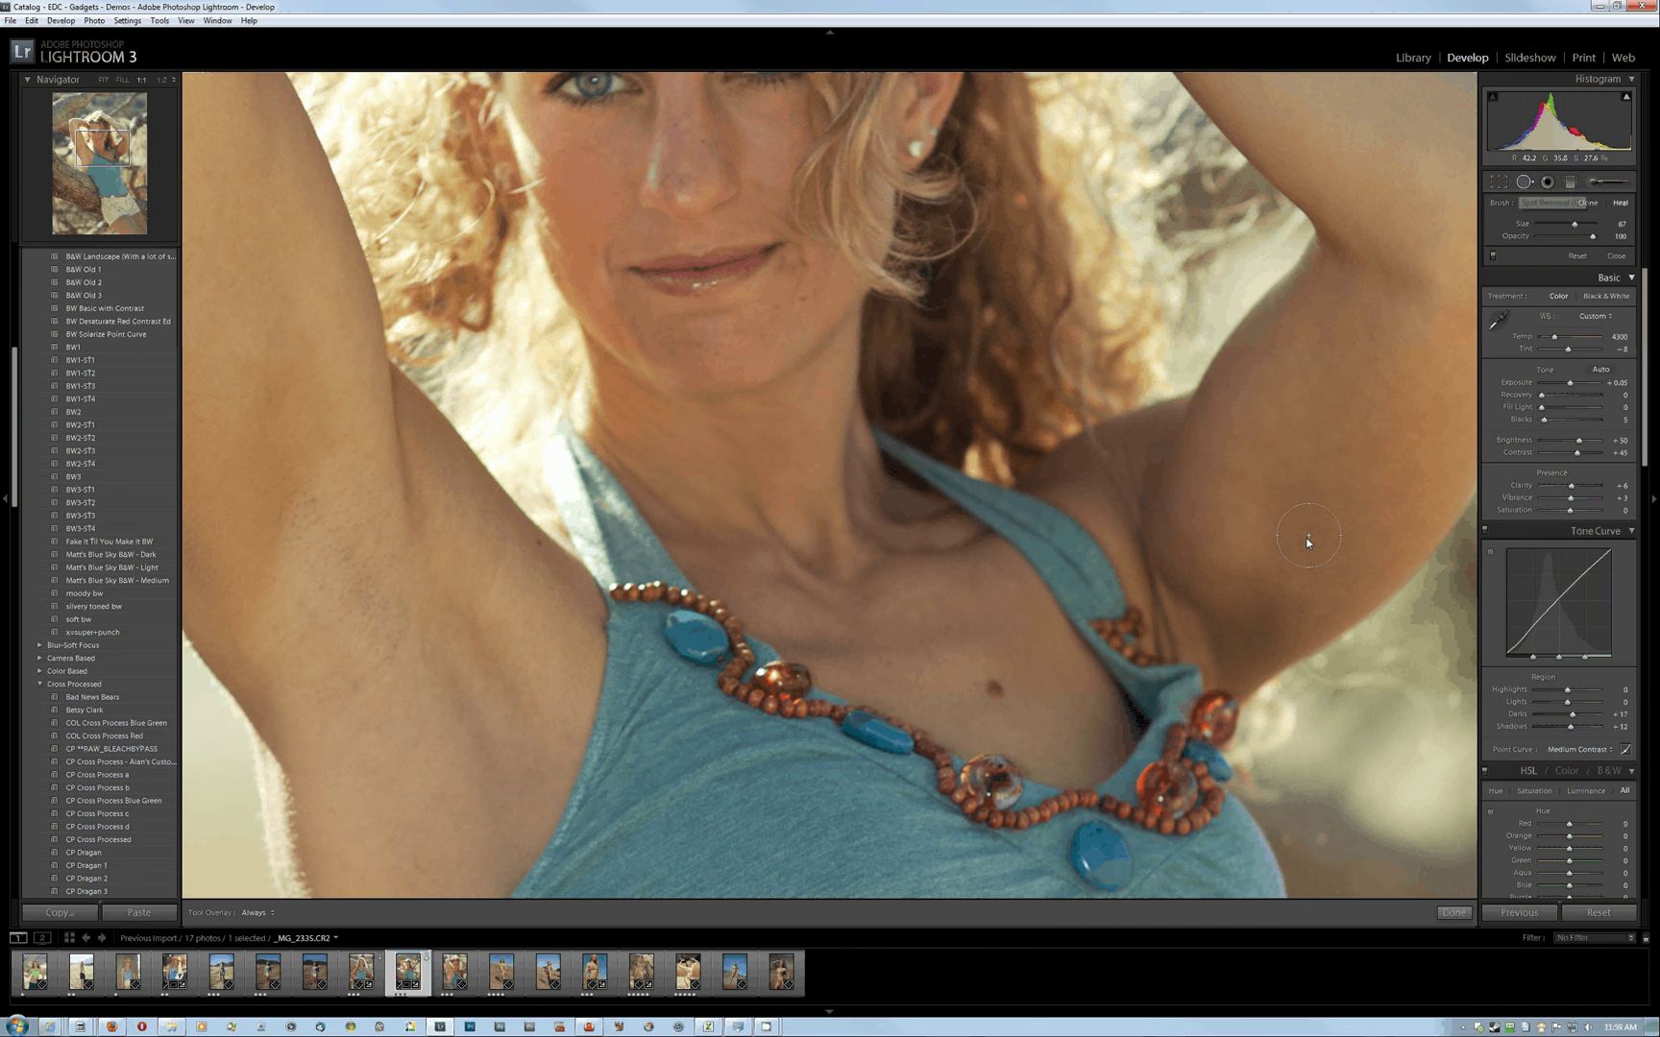
click(996, 686)
click(1522, 182)
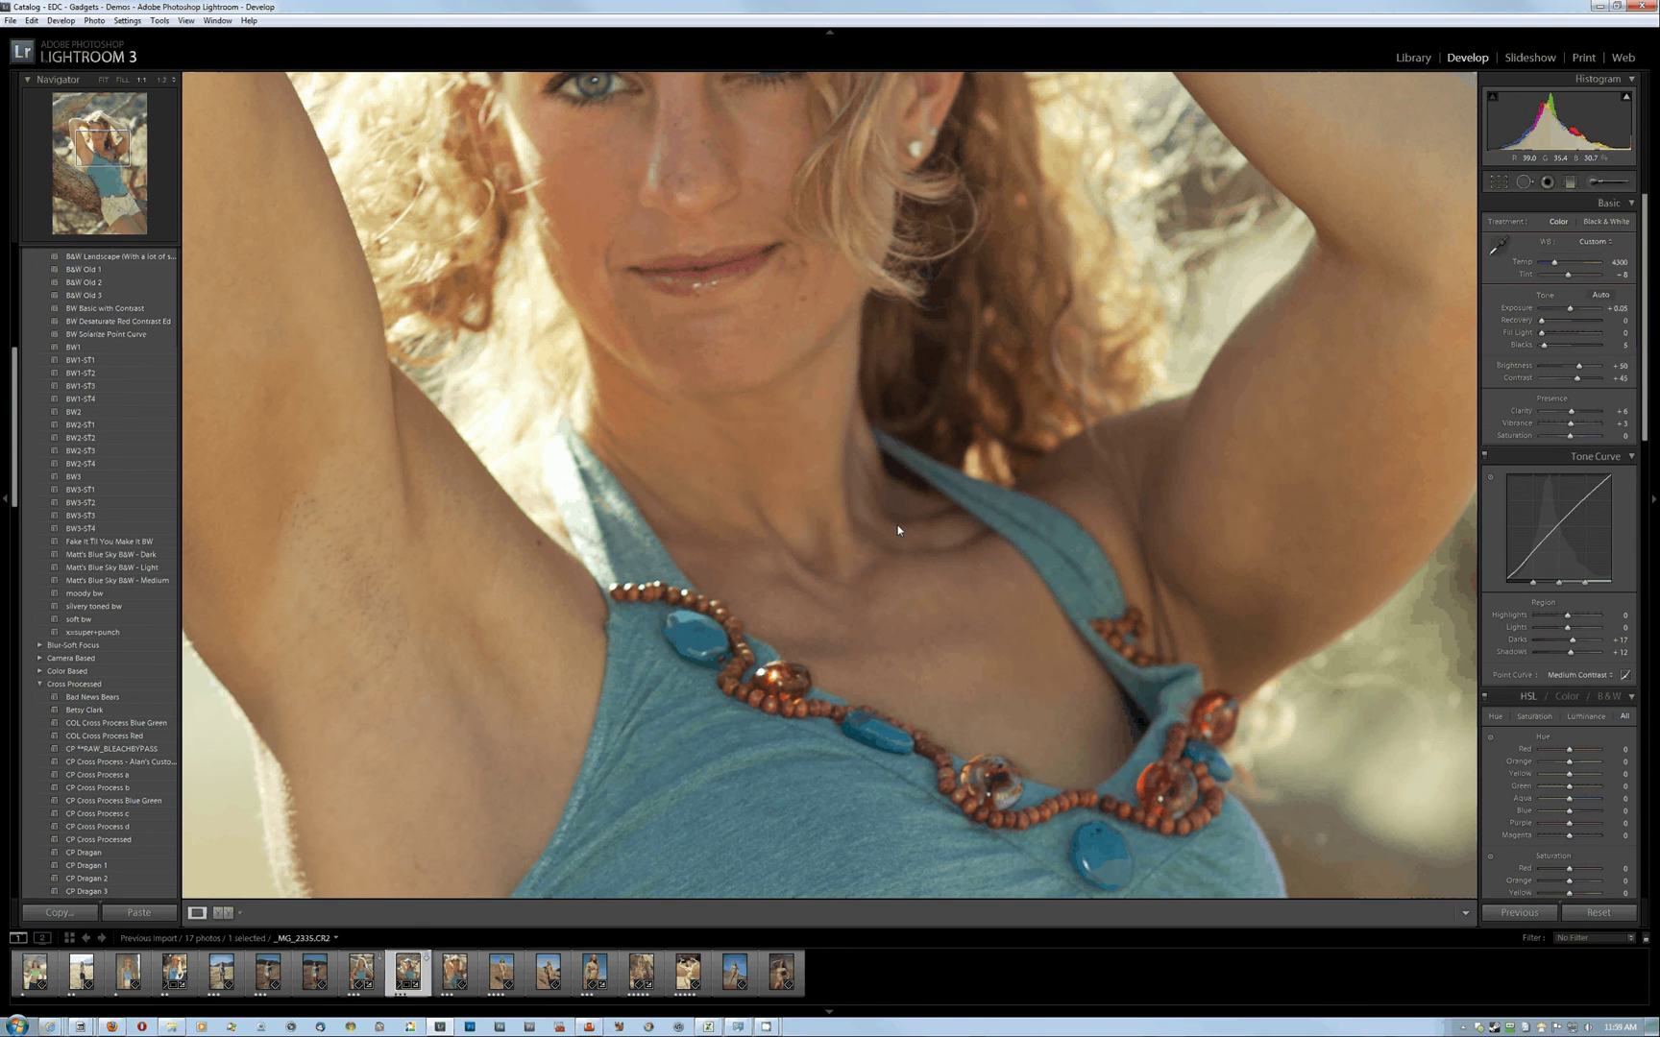
Heal the small blemish beside the mouth with Spot Removal at size 18 and close the tool
click(796, 334)
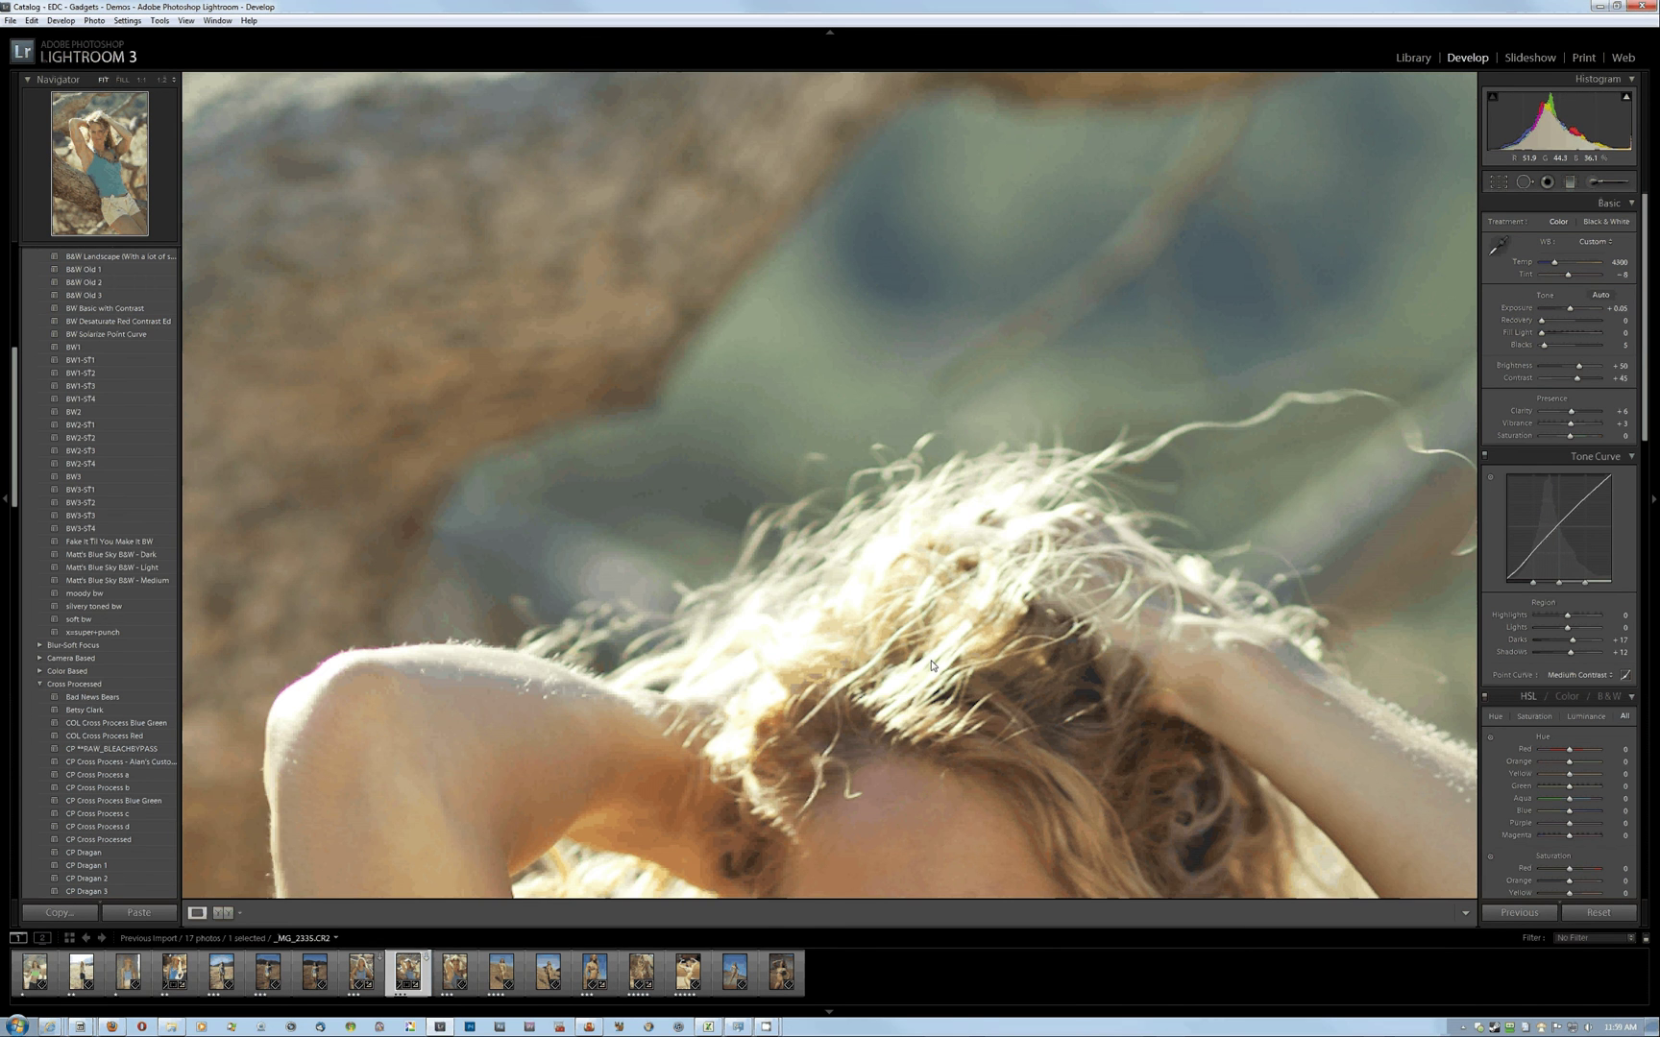
click(834, 332)
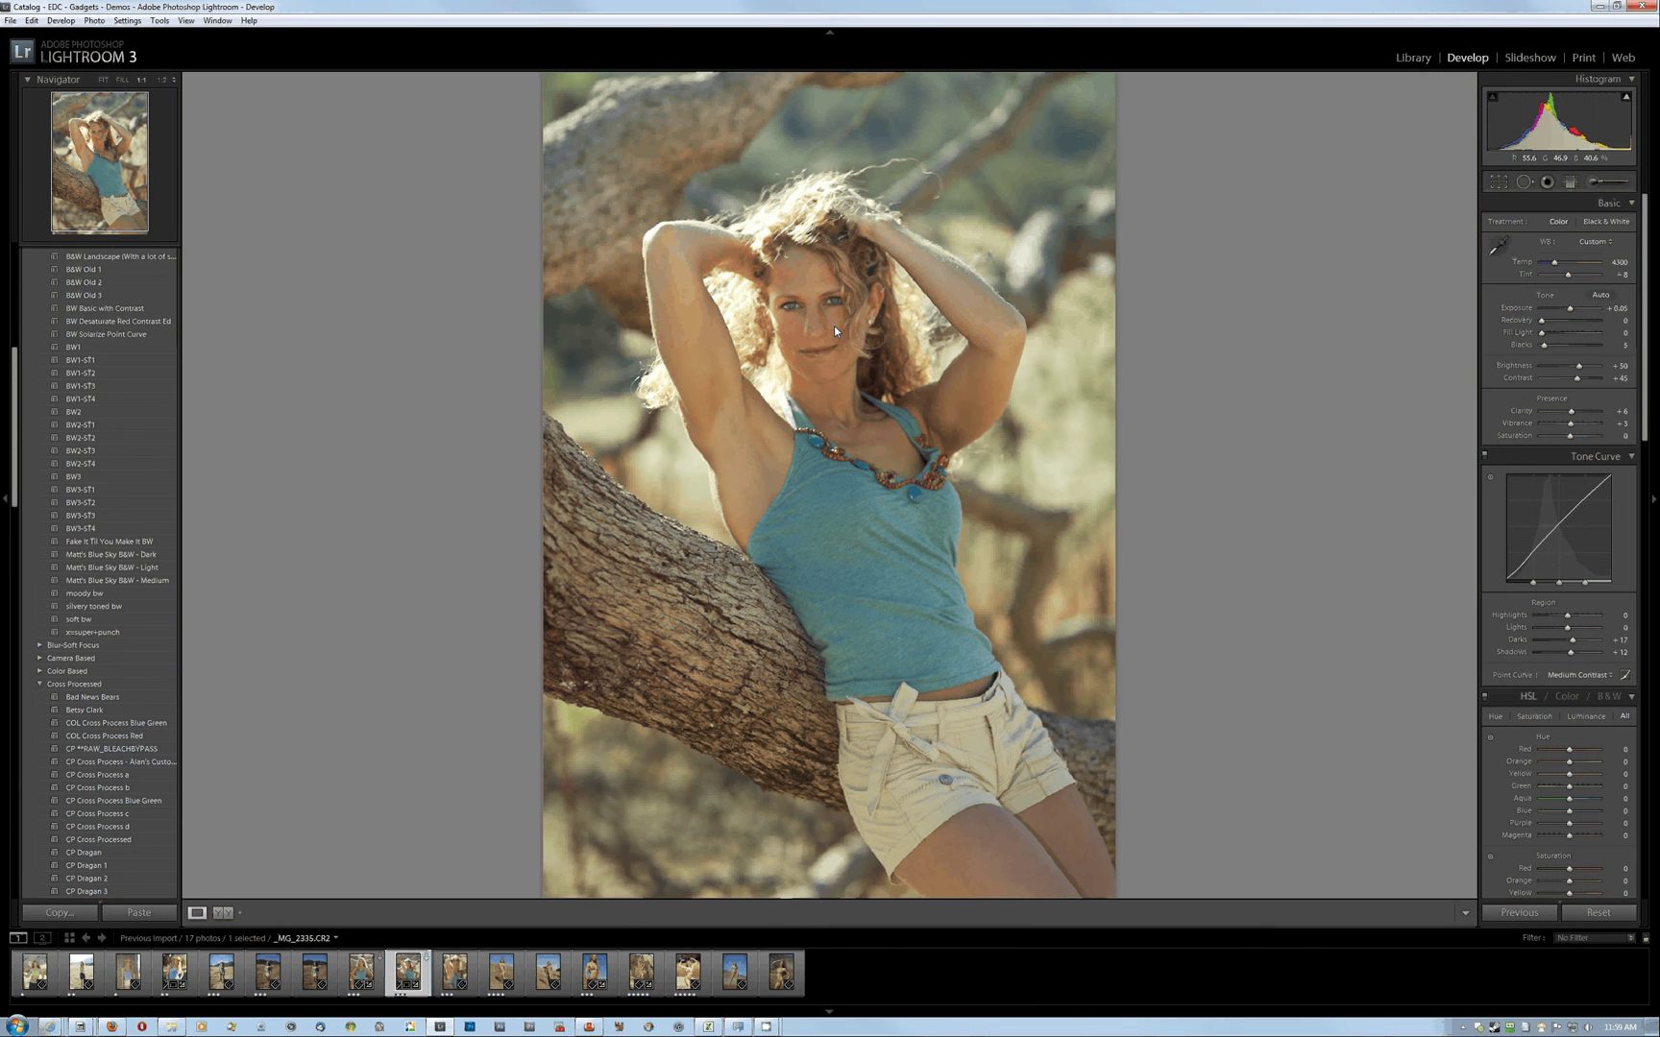
click(834, 326)
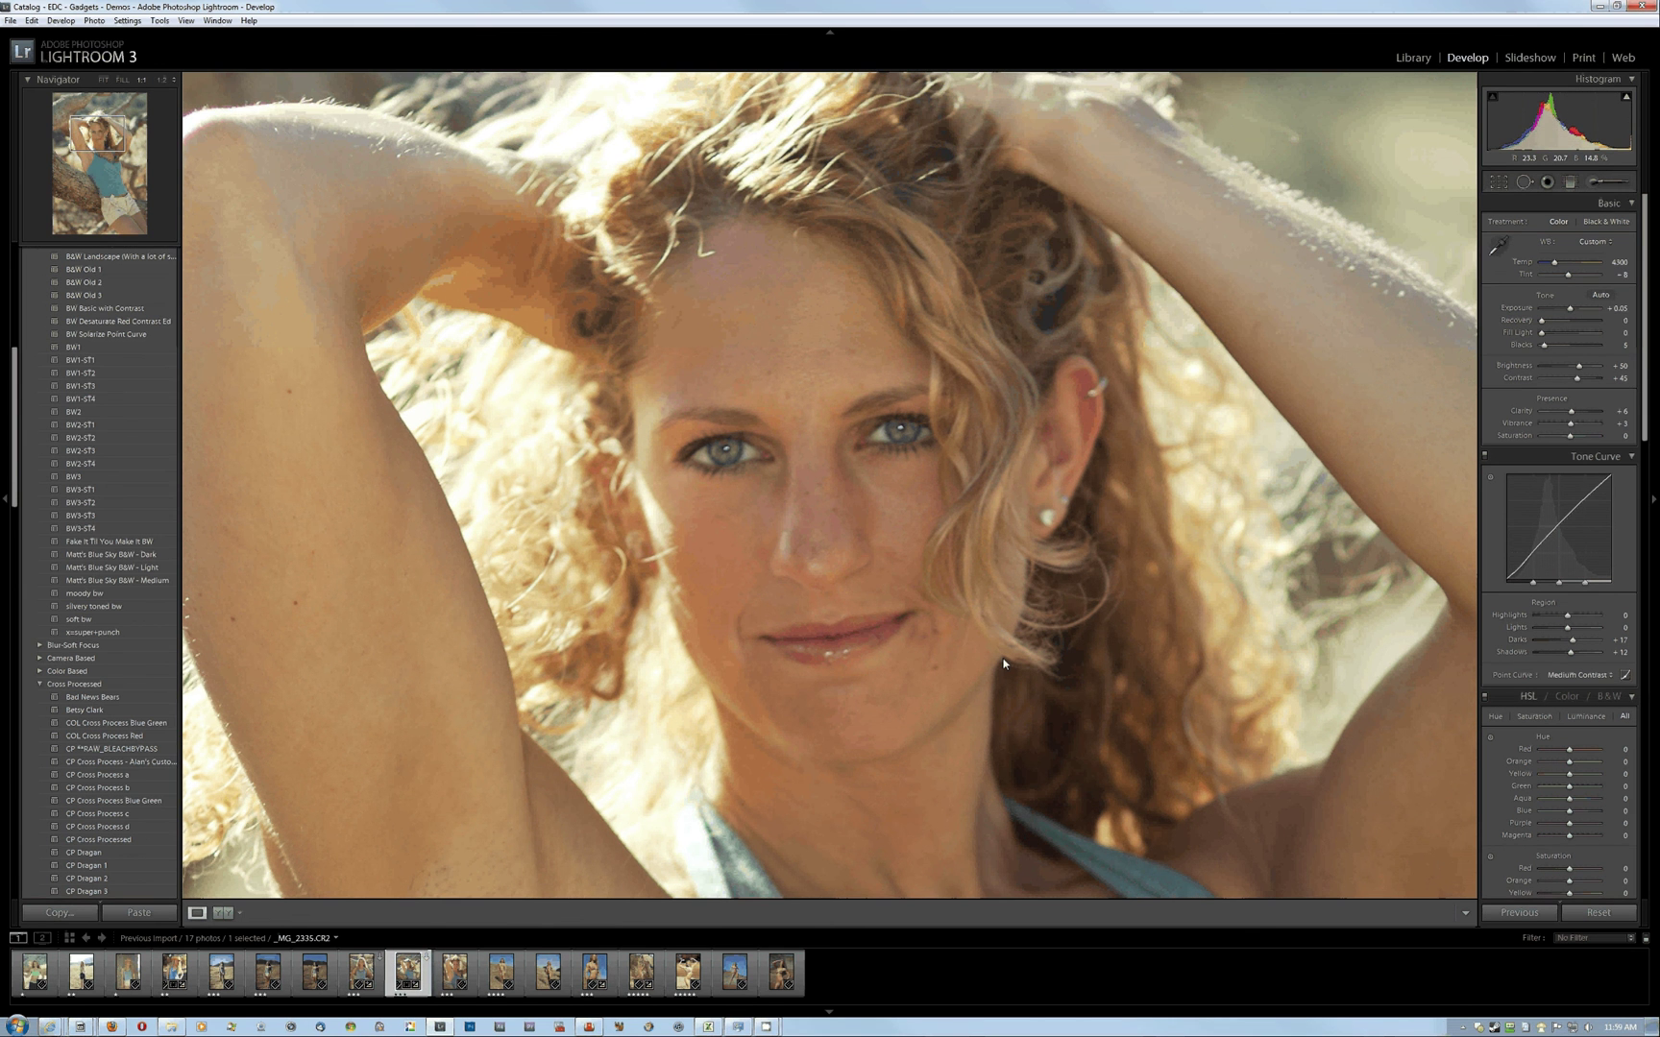
click(1523, 183)
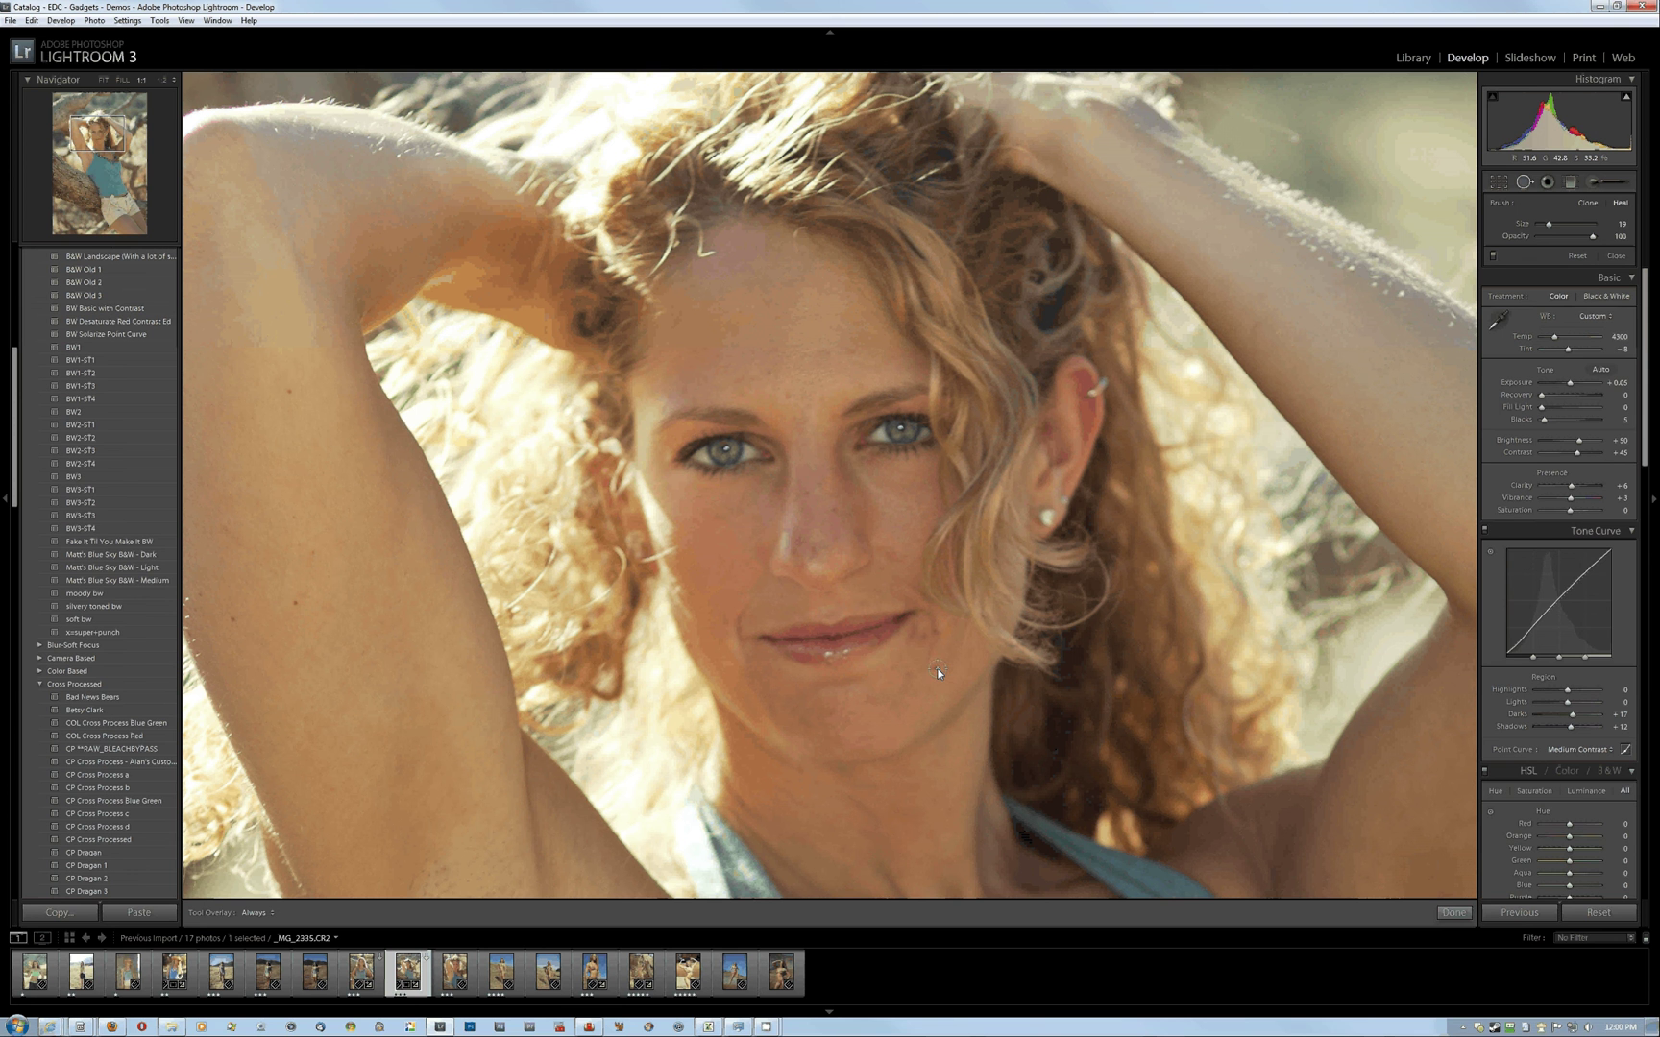
click(937, 669)
key(q)
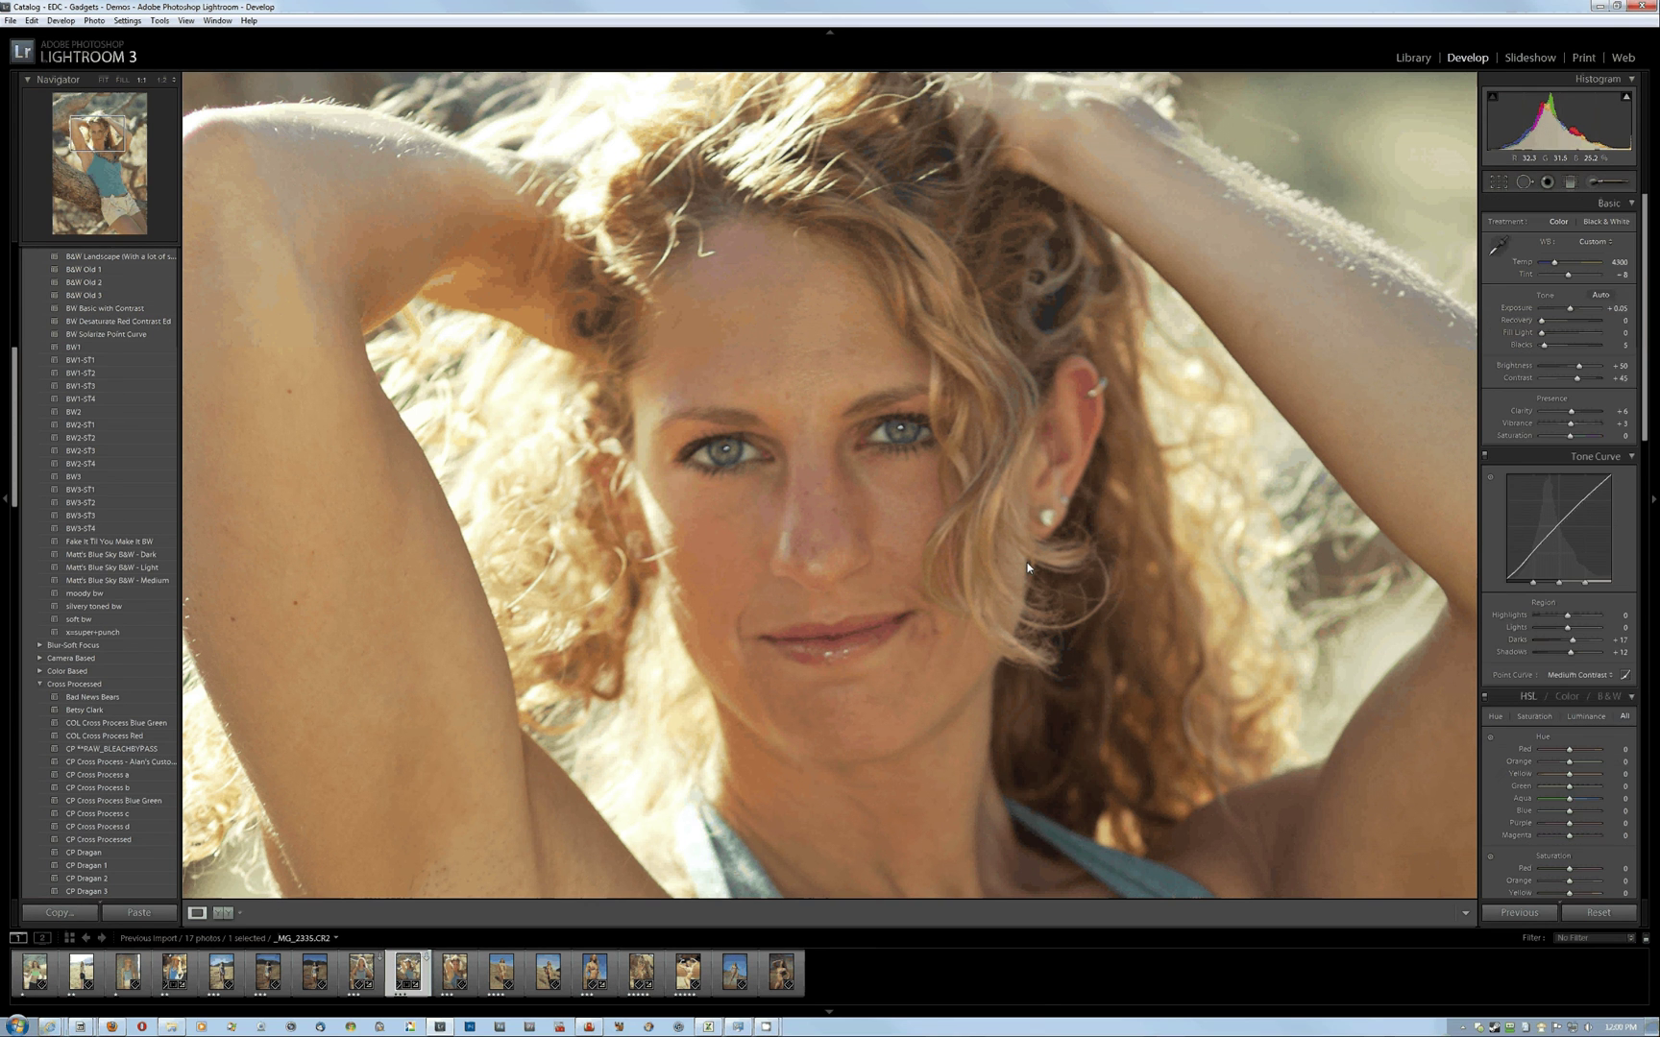
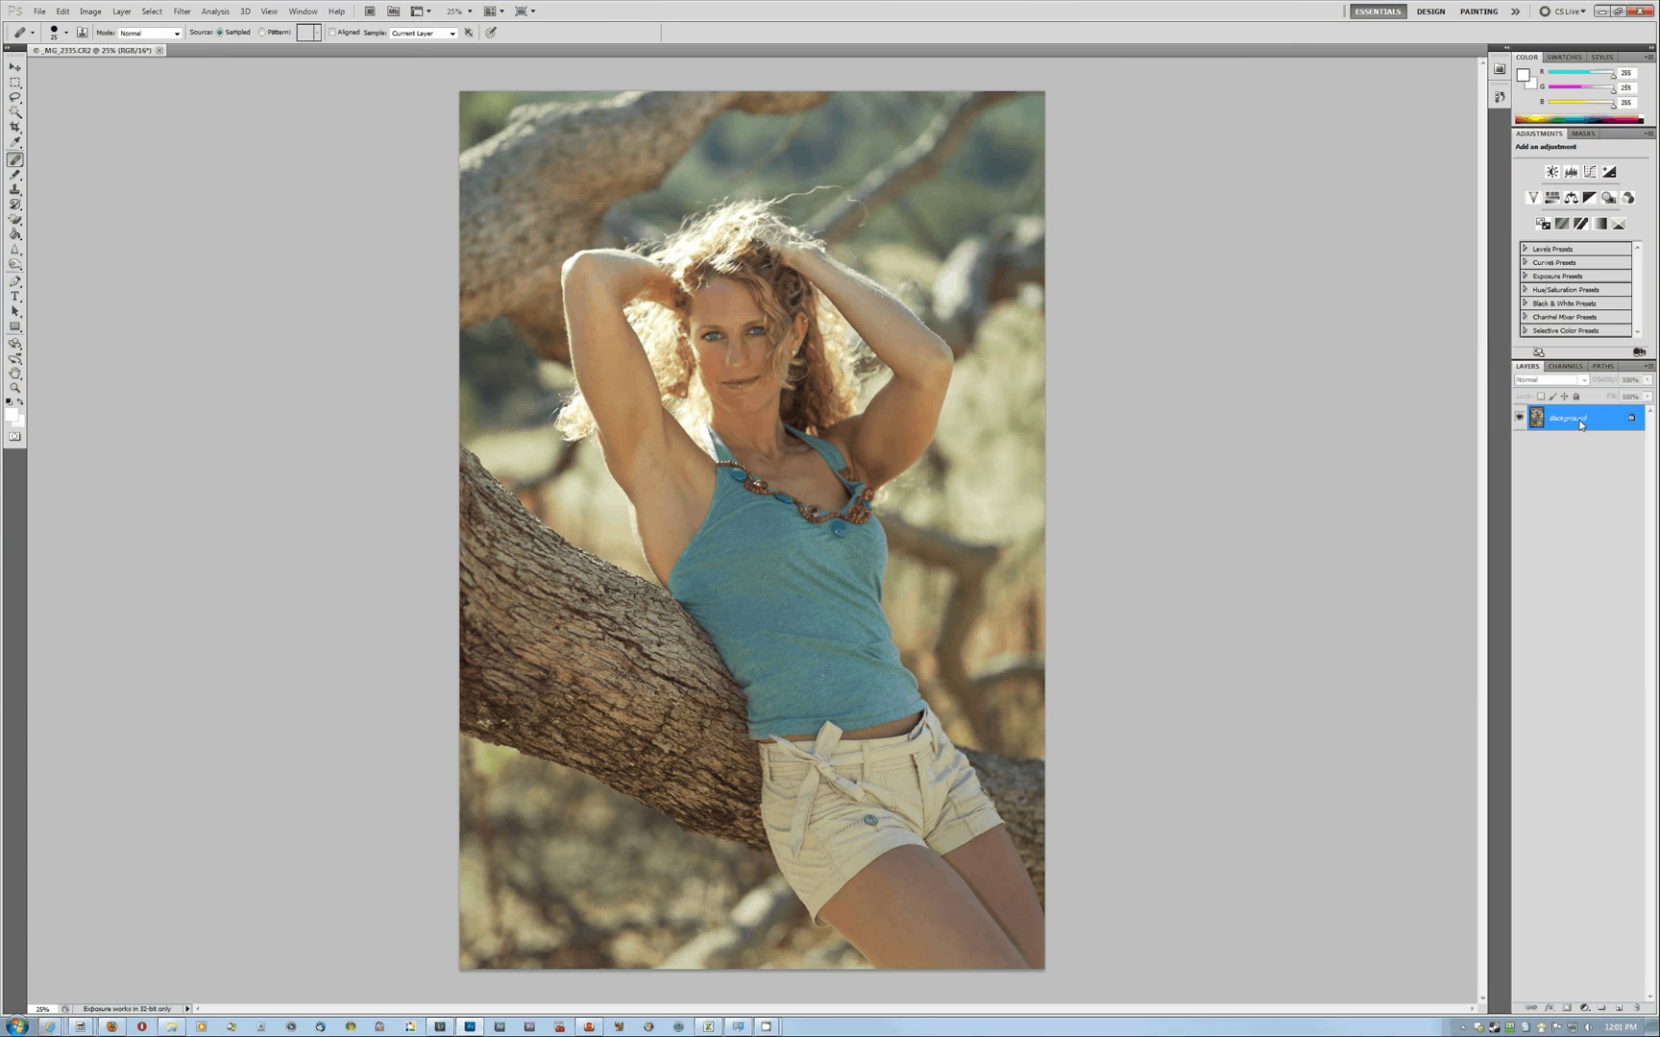
Switch to Photoshop, where _MG_2335.CR2 is open, and duplicate the Background layer
drag(1580, 425, 1619, 1007)
drag(1630, 435, 1618, 1007)
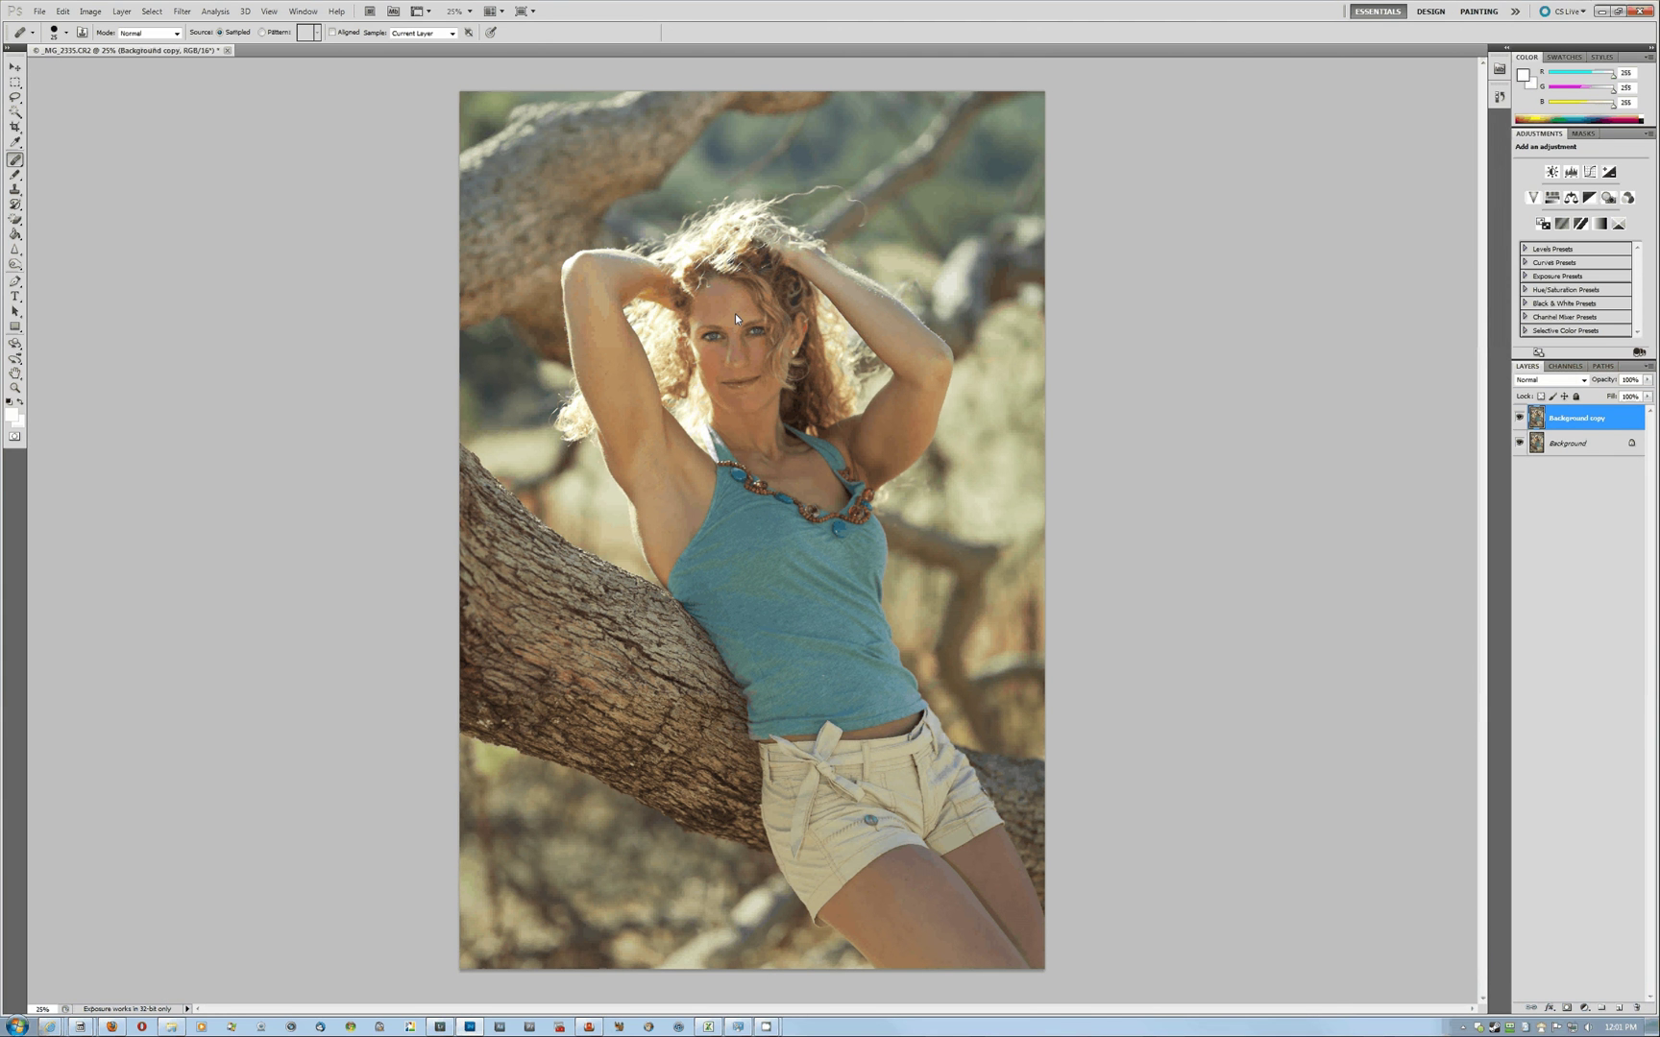
Choose the Spot Healing Brush for retouching the face at 100% on the Background copy layer
key(ctrl+plus)
key(ctrl+plus)
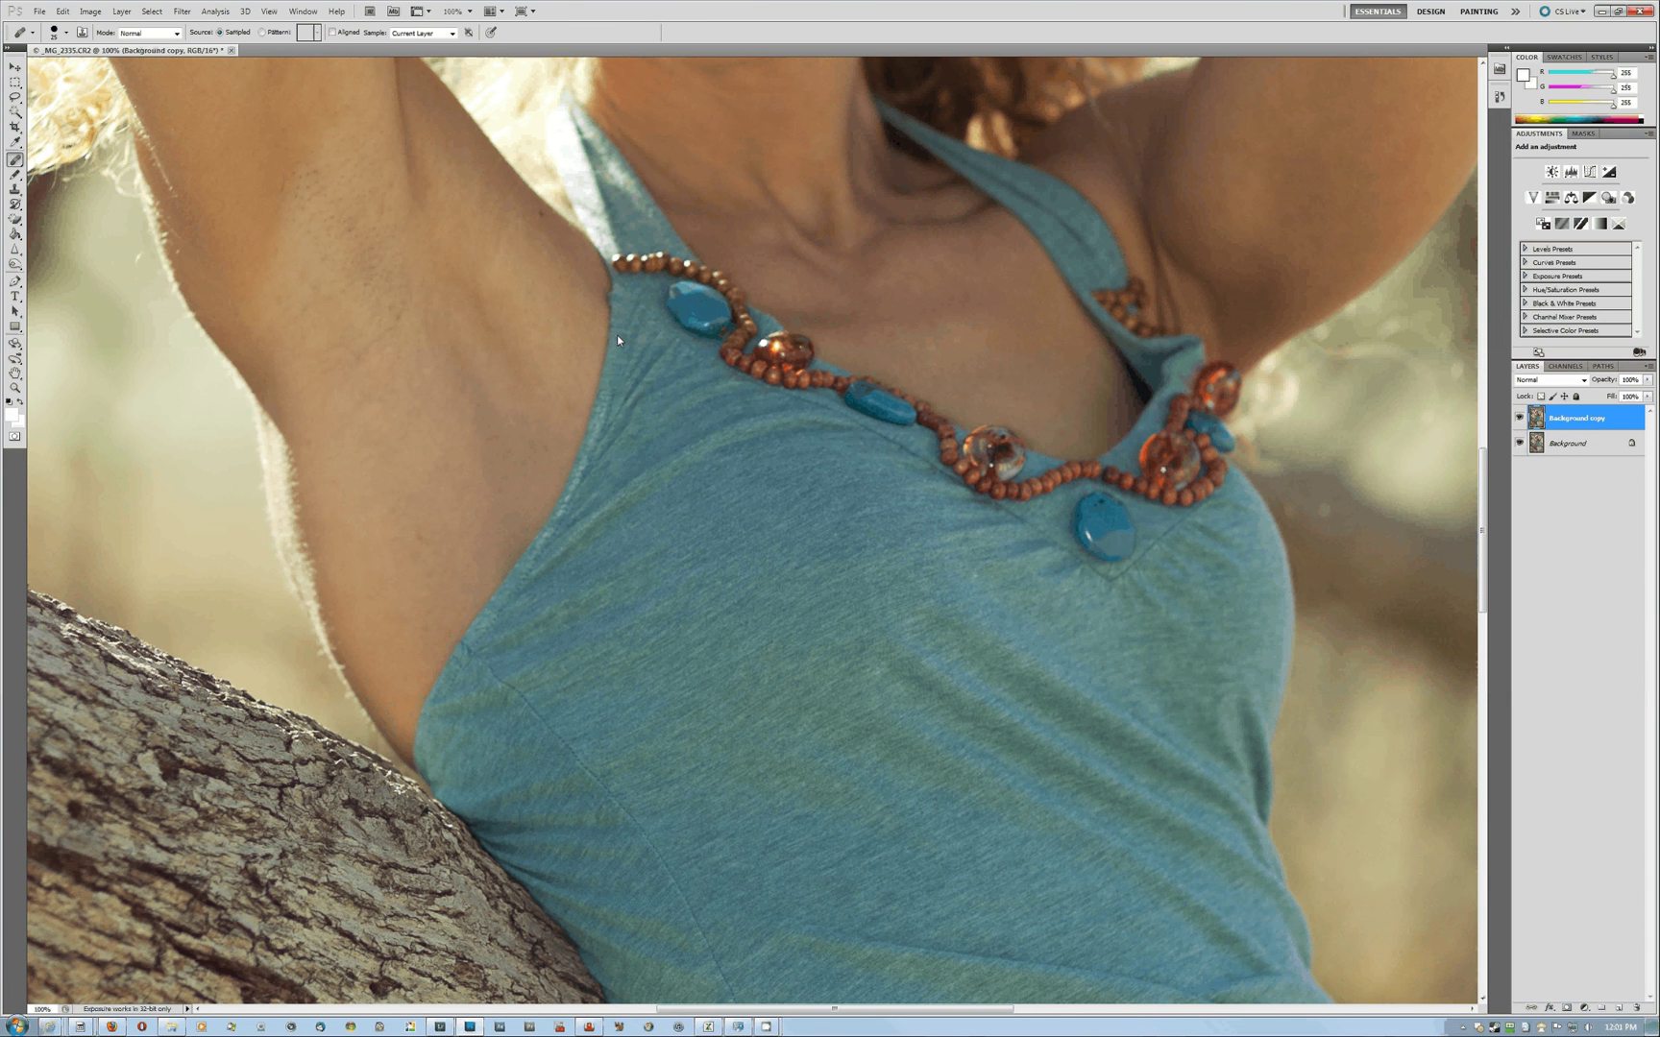
scroll(861, 379, up, 5)
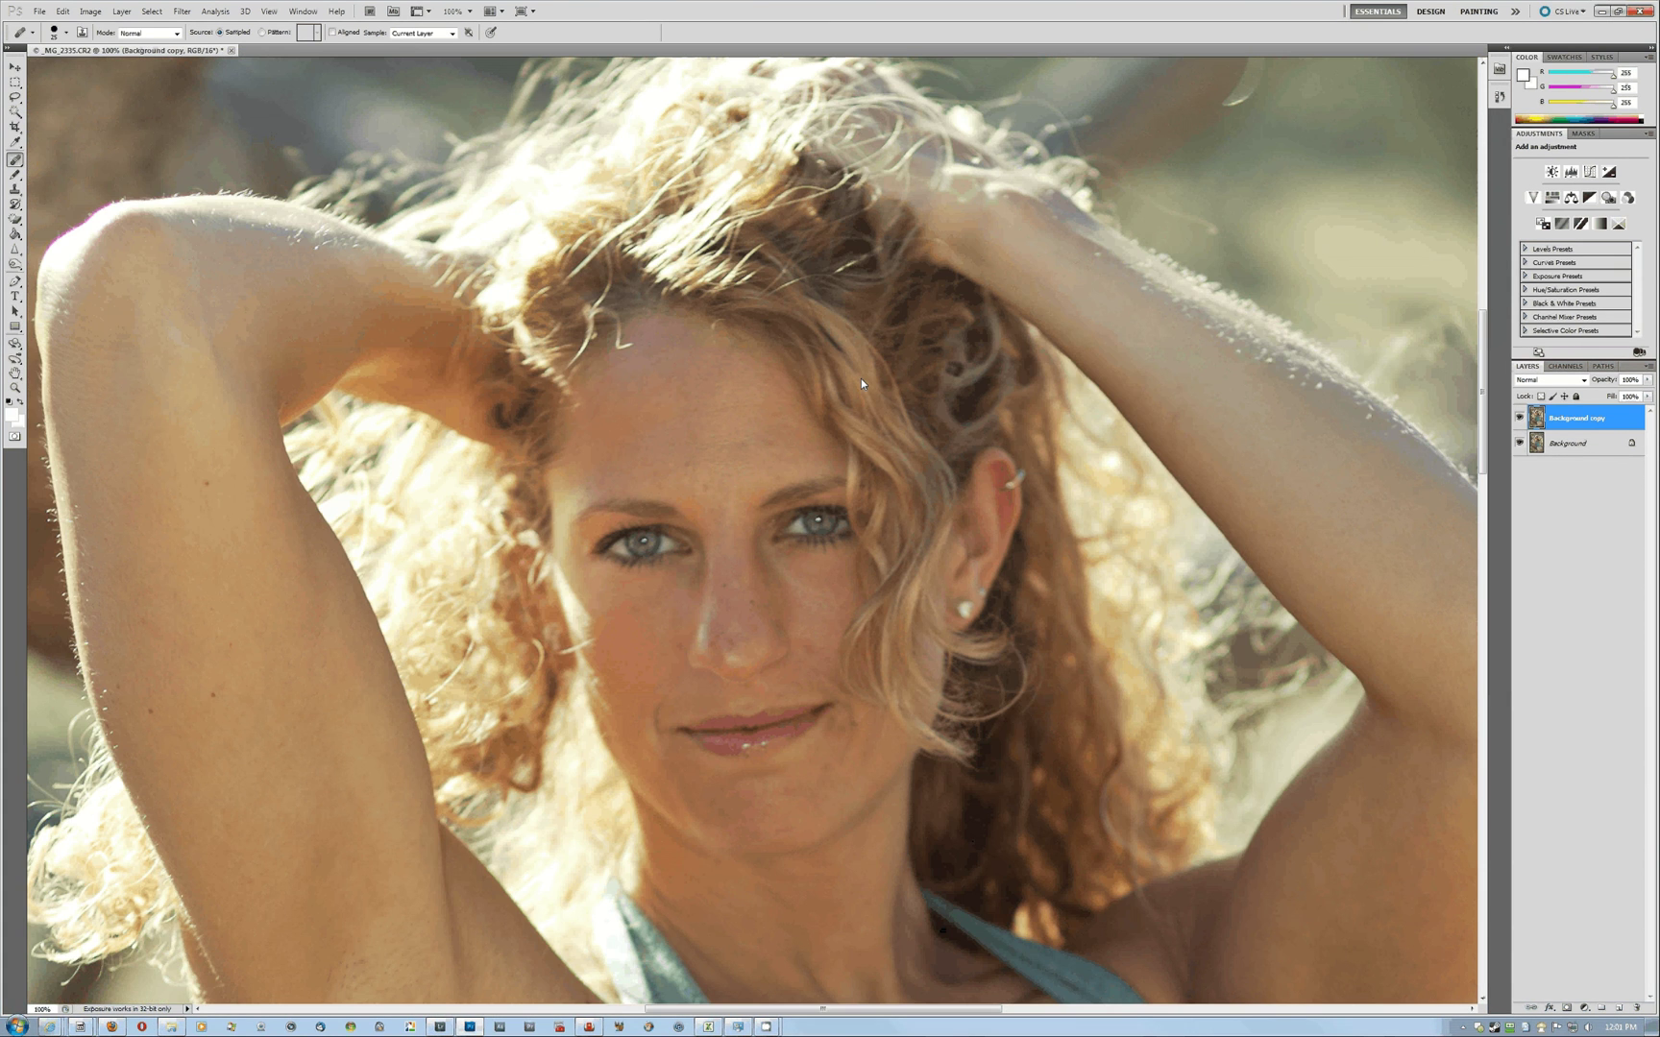
right_click(16, 163)
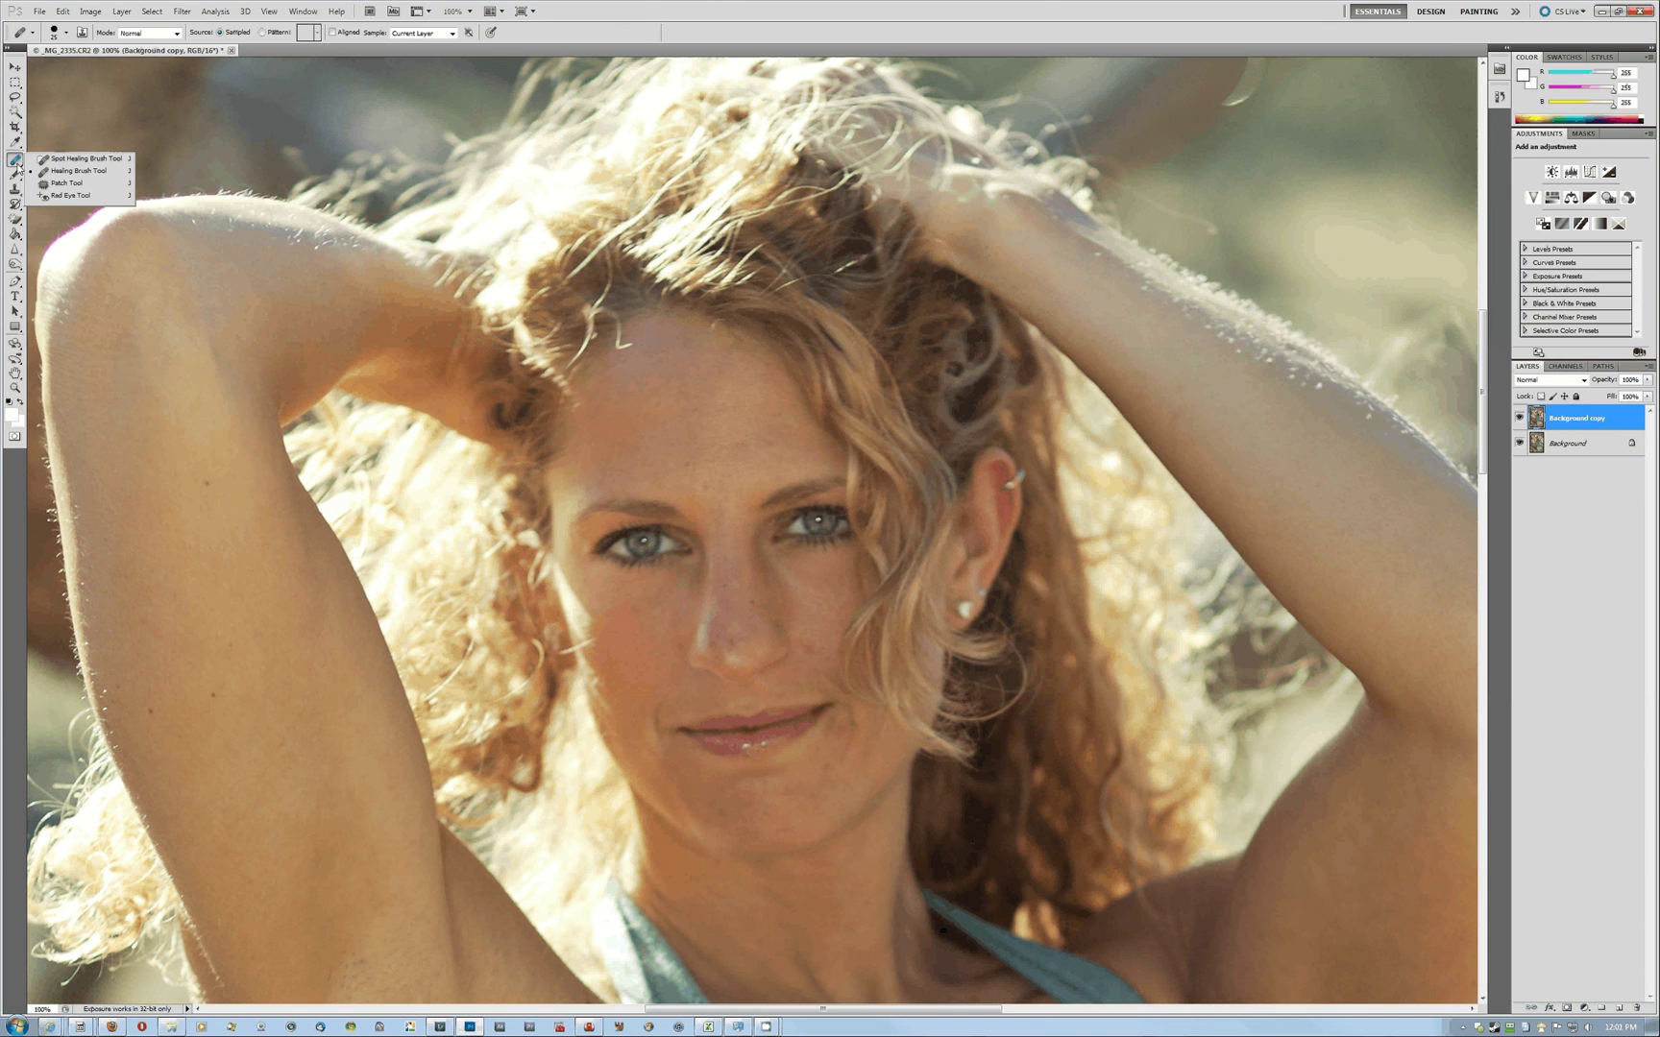
click(82, 158)
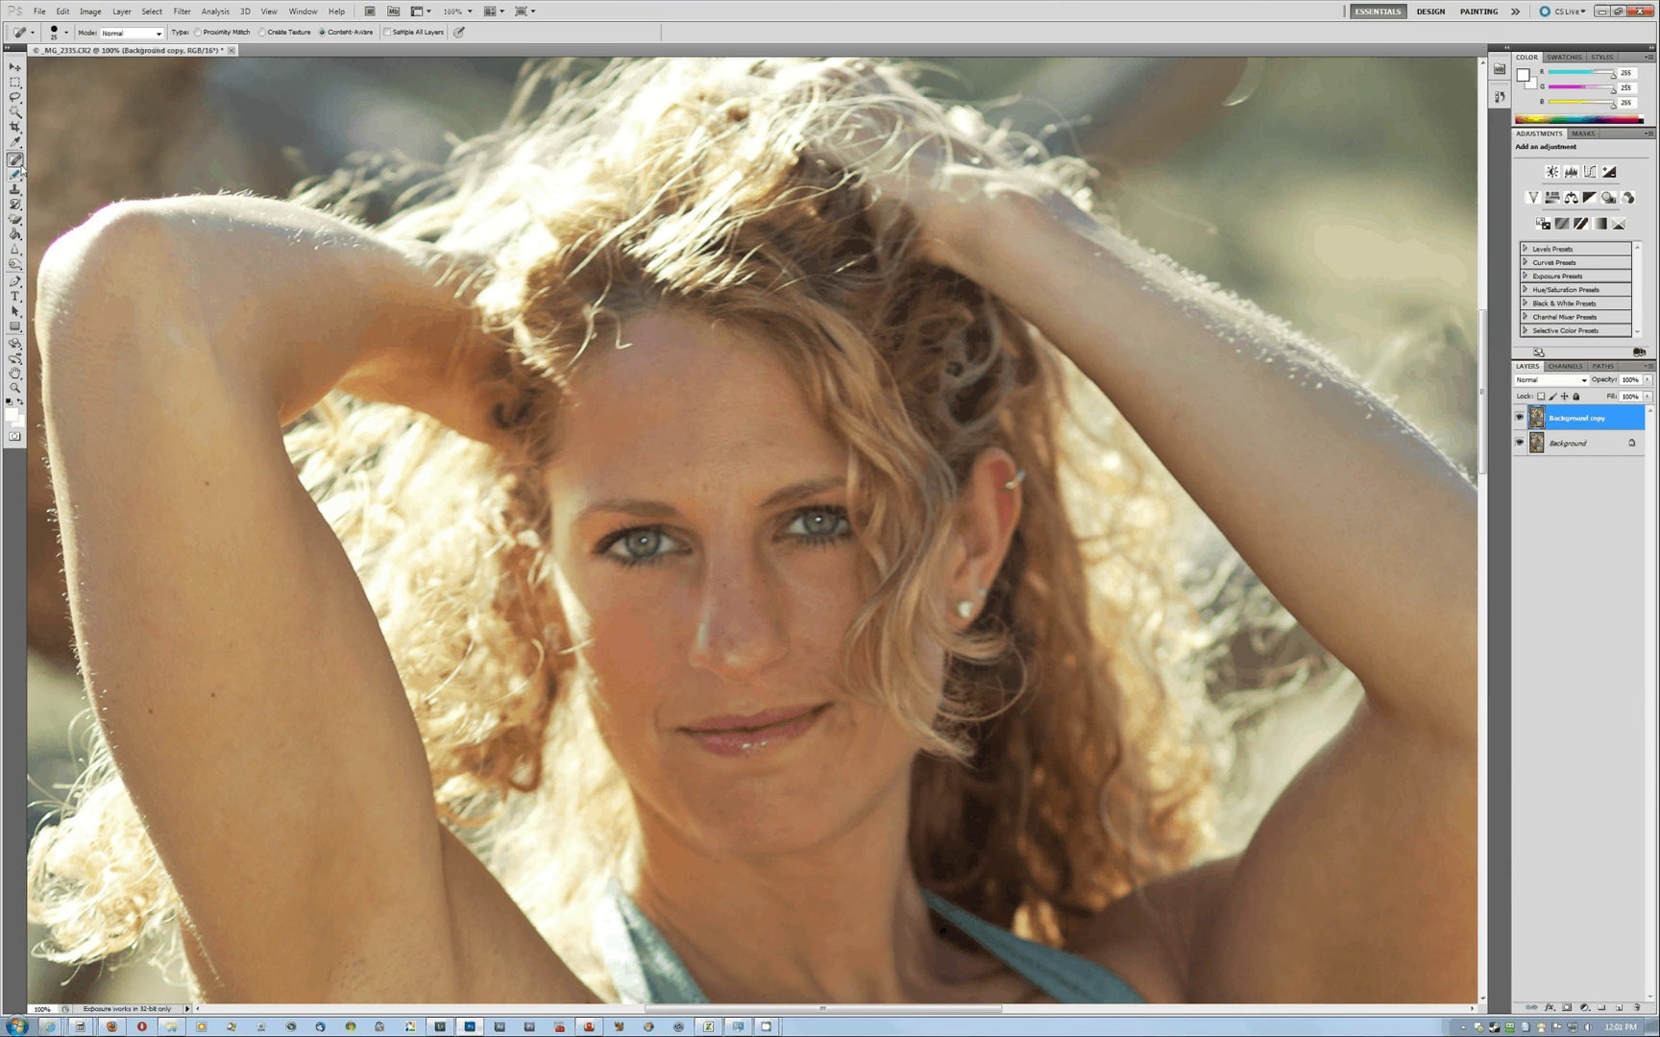
Heal the skin blemishes and the pale mark on the lower teal top with the Healing Brush, sampling clean areas nearby
key(shift+j)
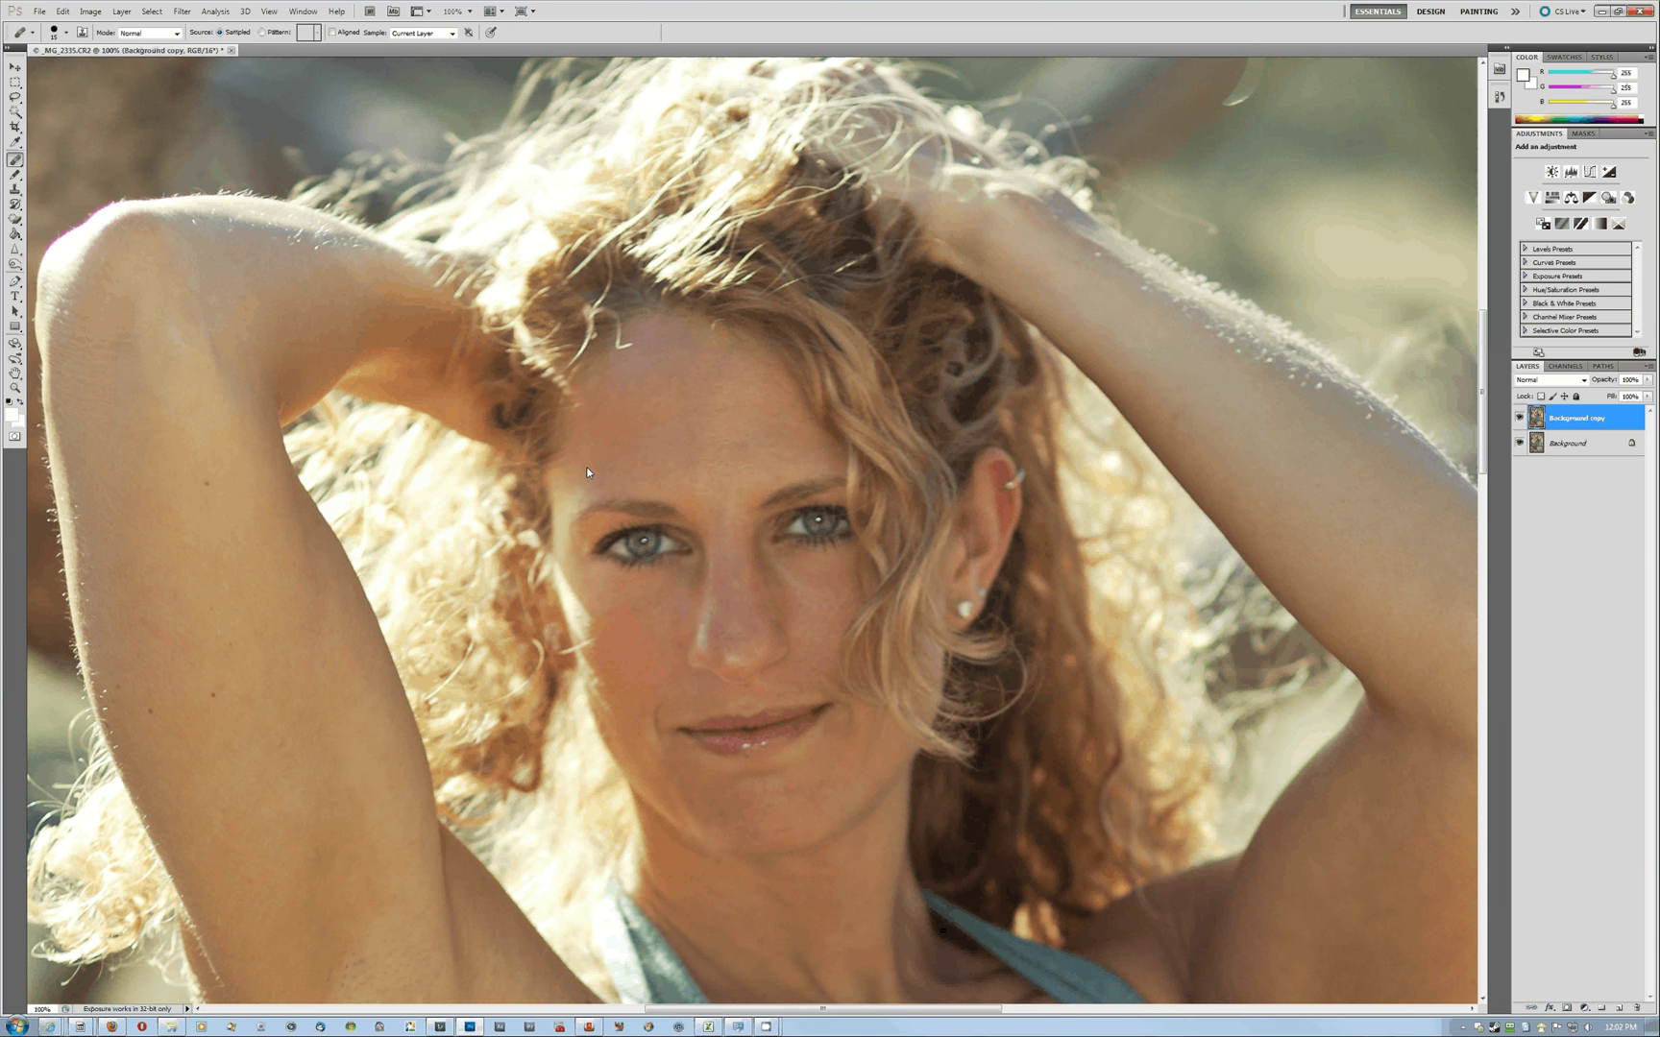
key(alt)
key(alt)
scroll(975, 752, down, 5)
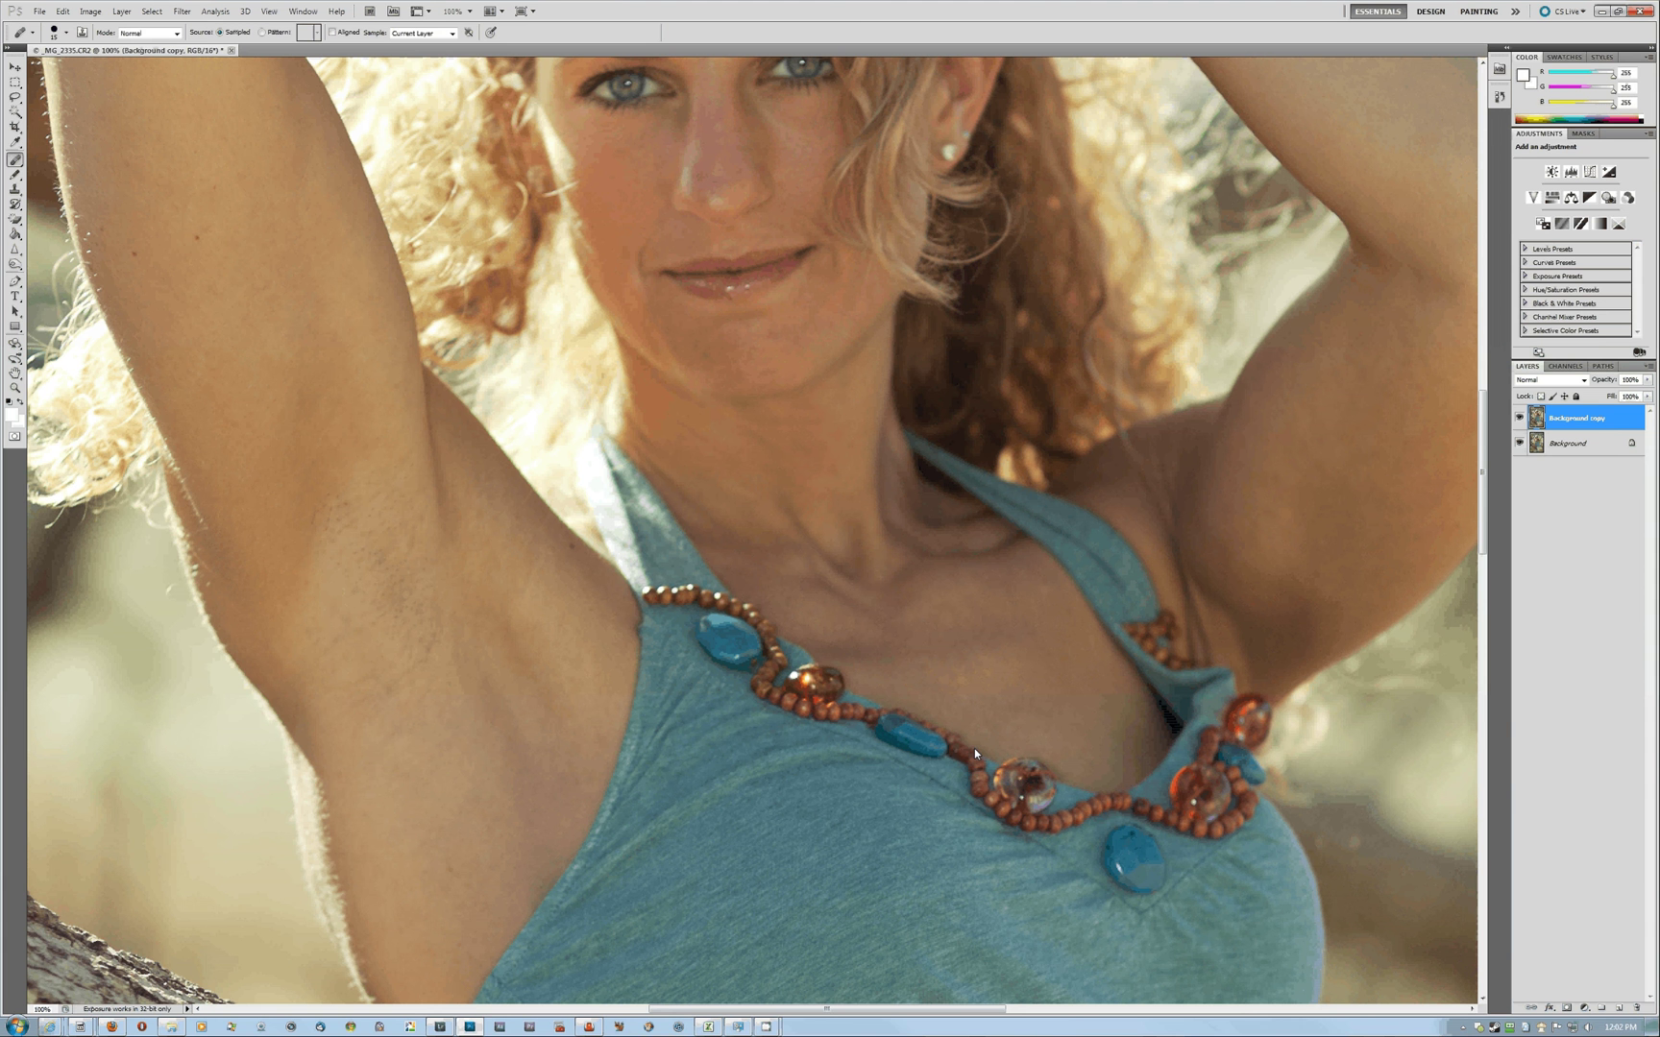
scroll(974, 748, down, 10)
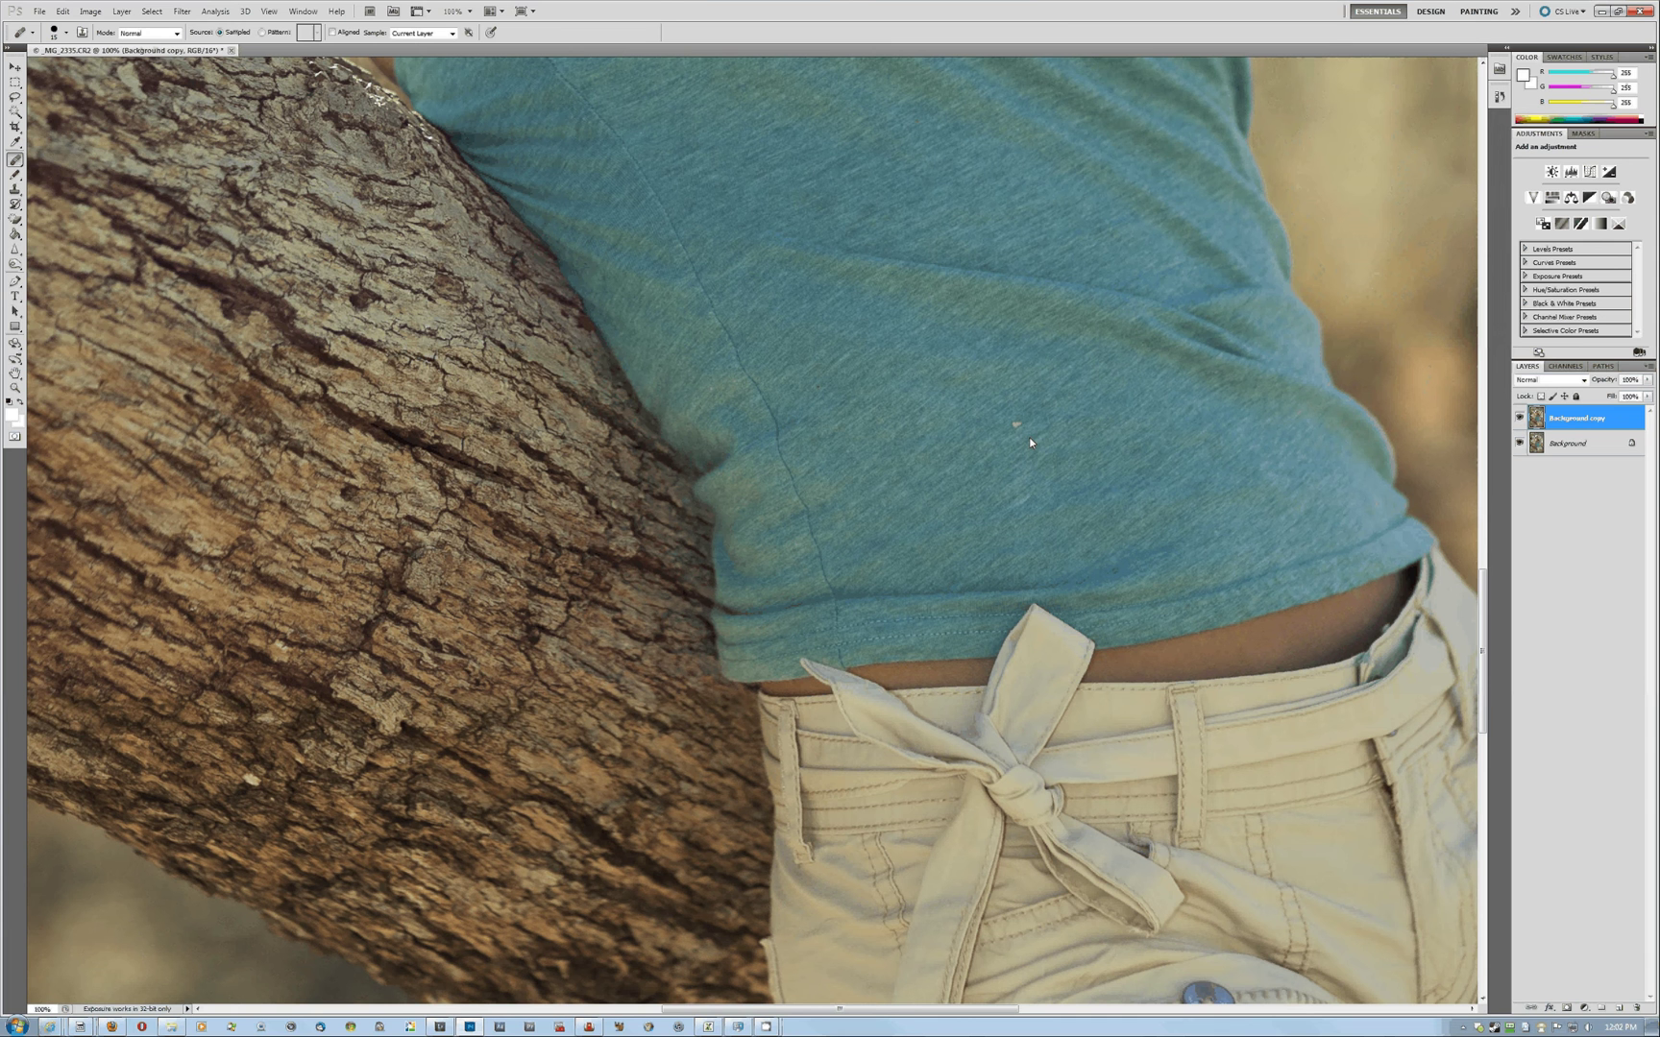
scroll(1029, 437, right, 2)
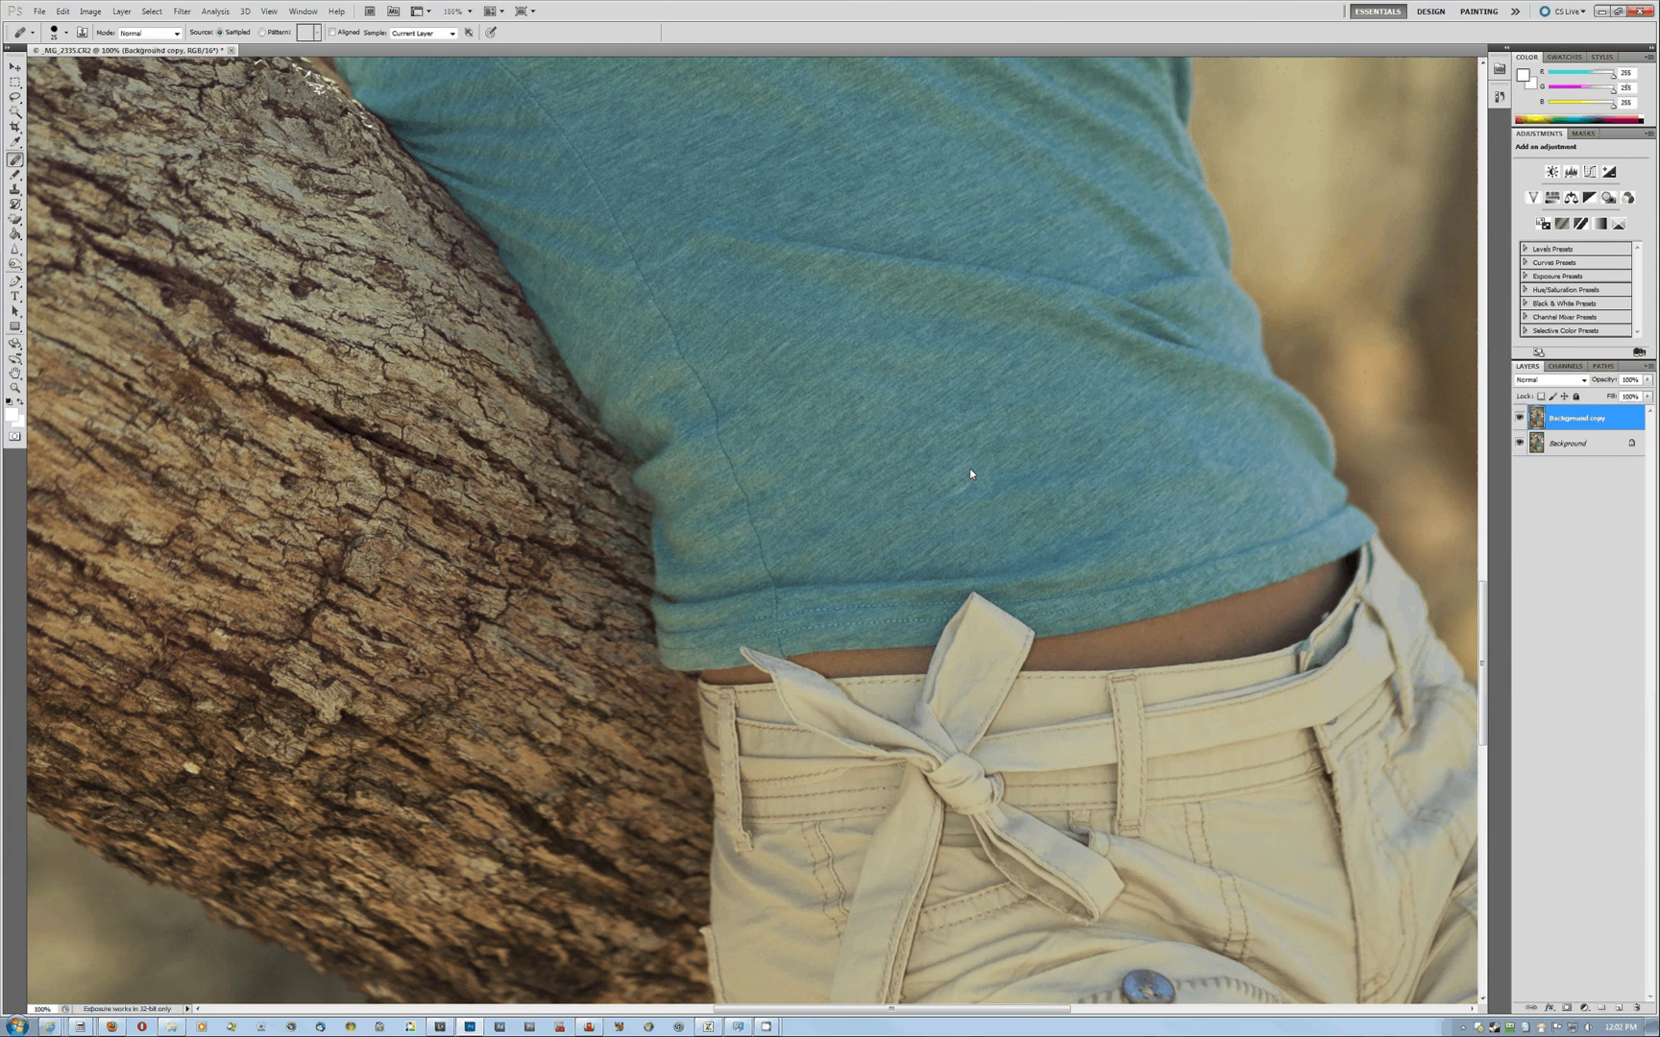
scroll(1023, 747, down, 10)
scroll(1024, 748, right, 8)
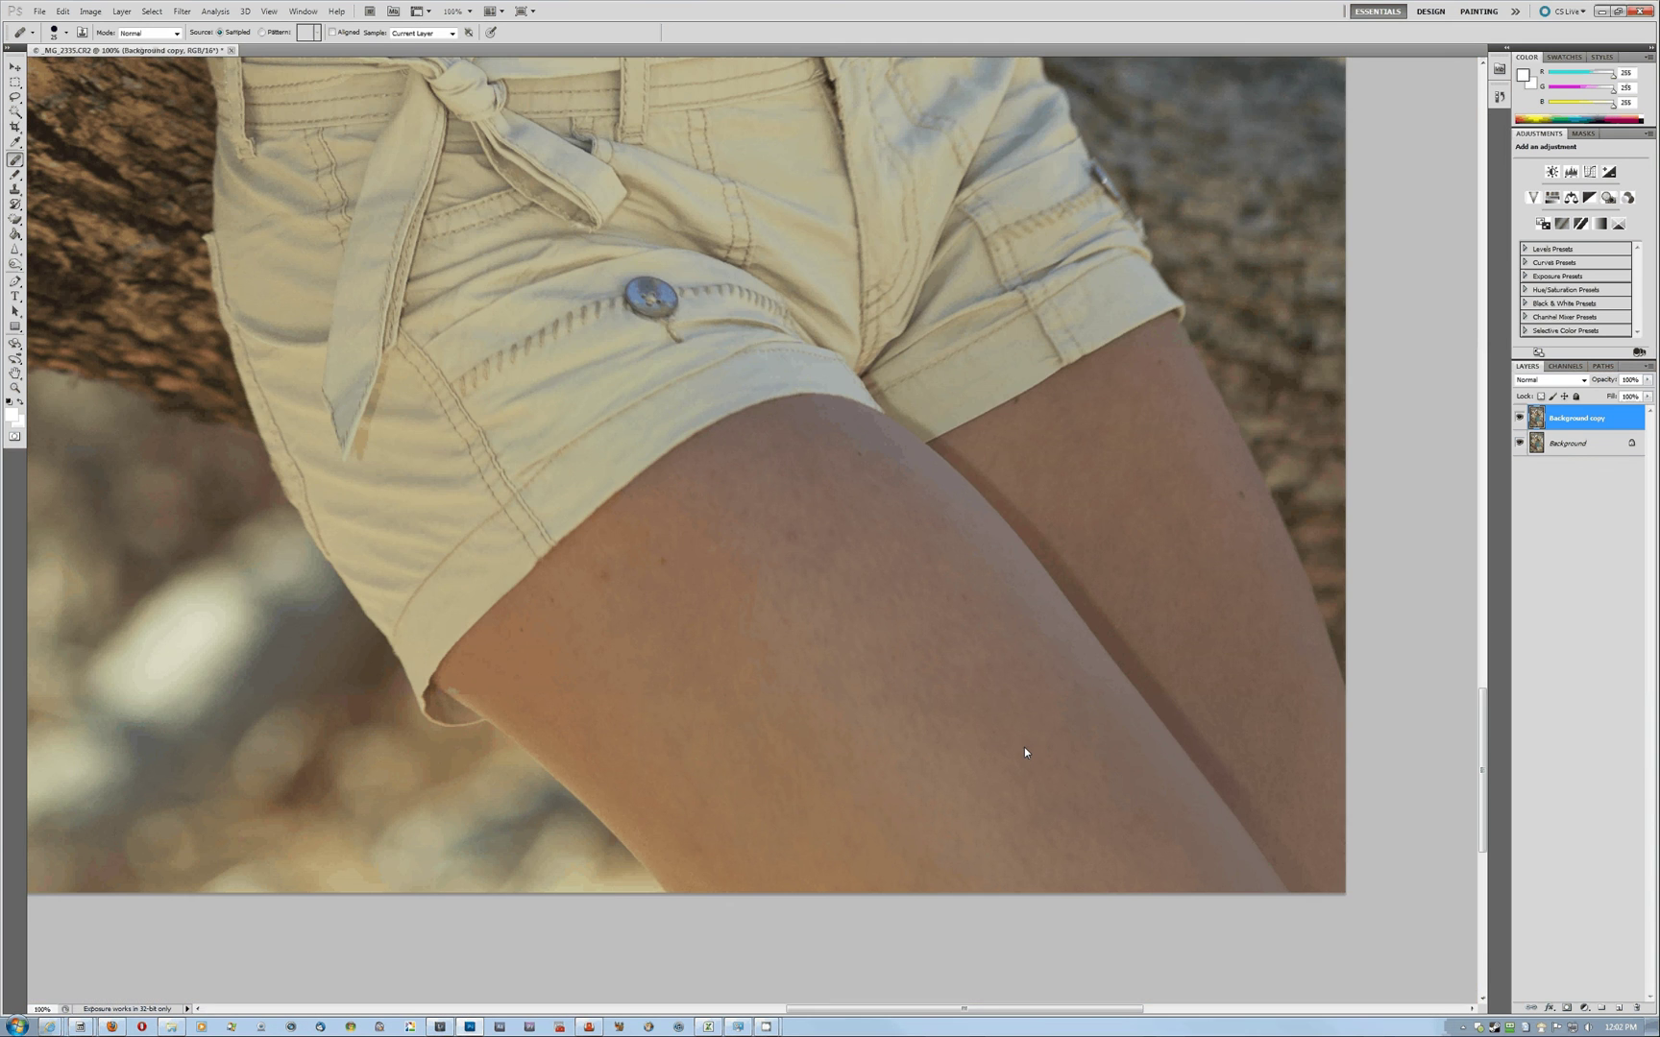
scroll(1024, 748, up, 10)
scroll(1024, 747, left, 4)
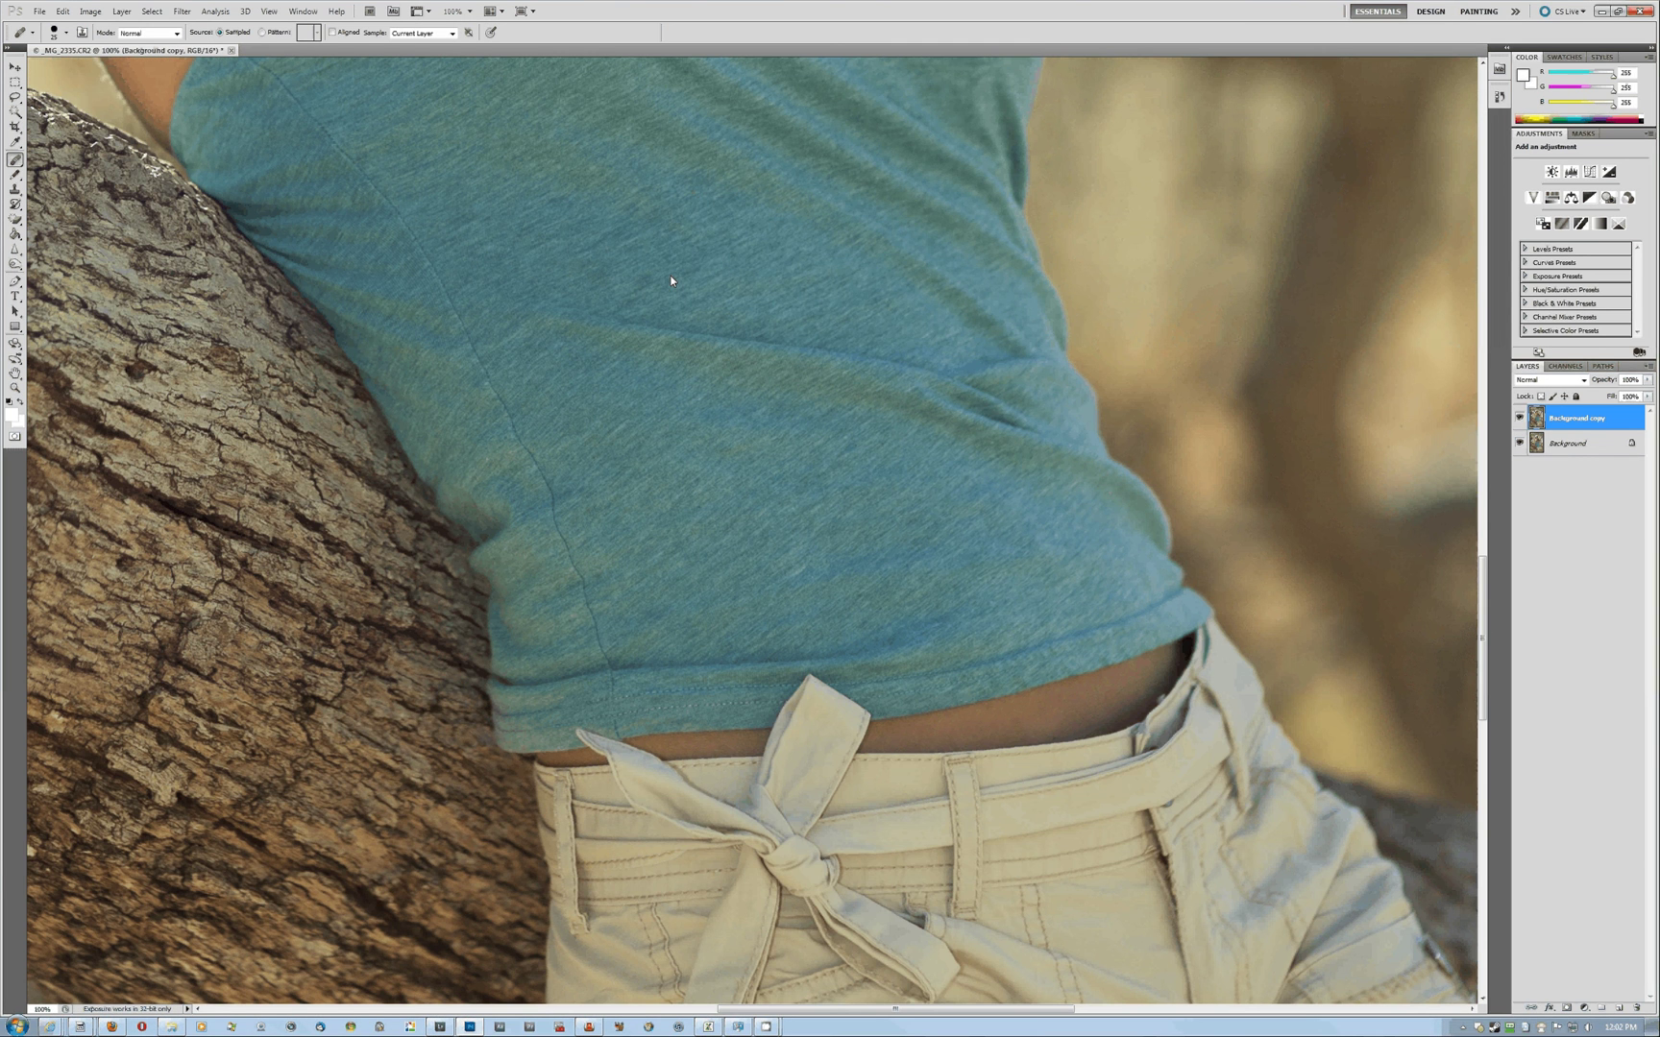
scroll(532, 498, up, 10)
scroll(532, 499, right, 1)
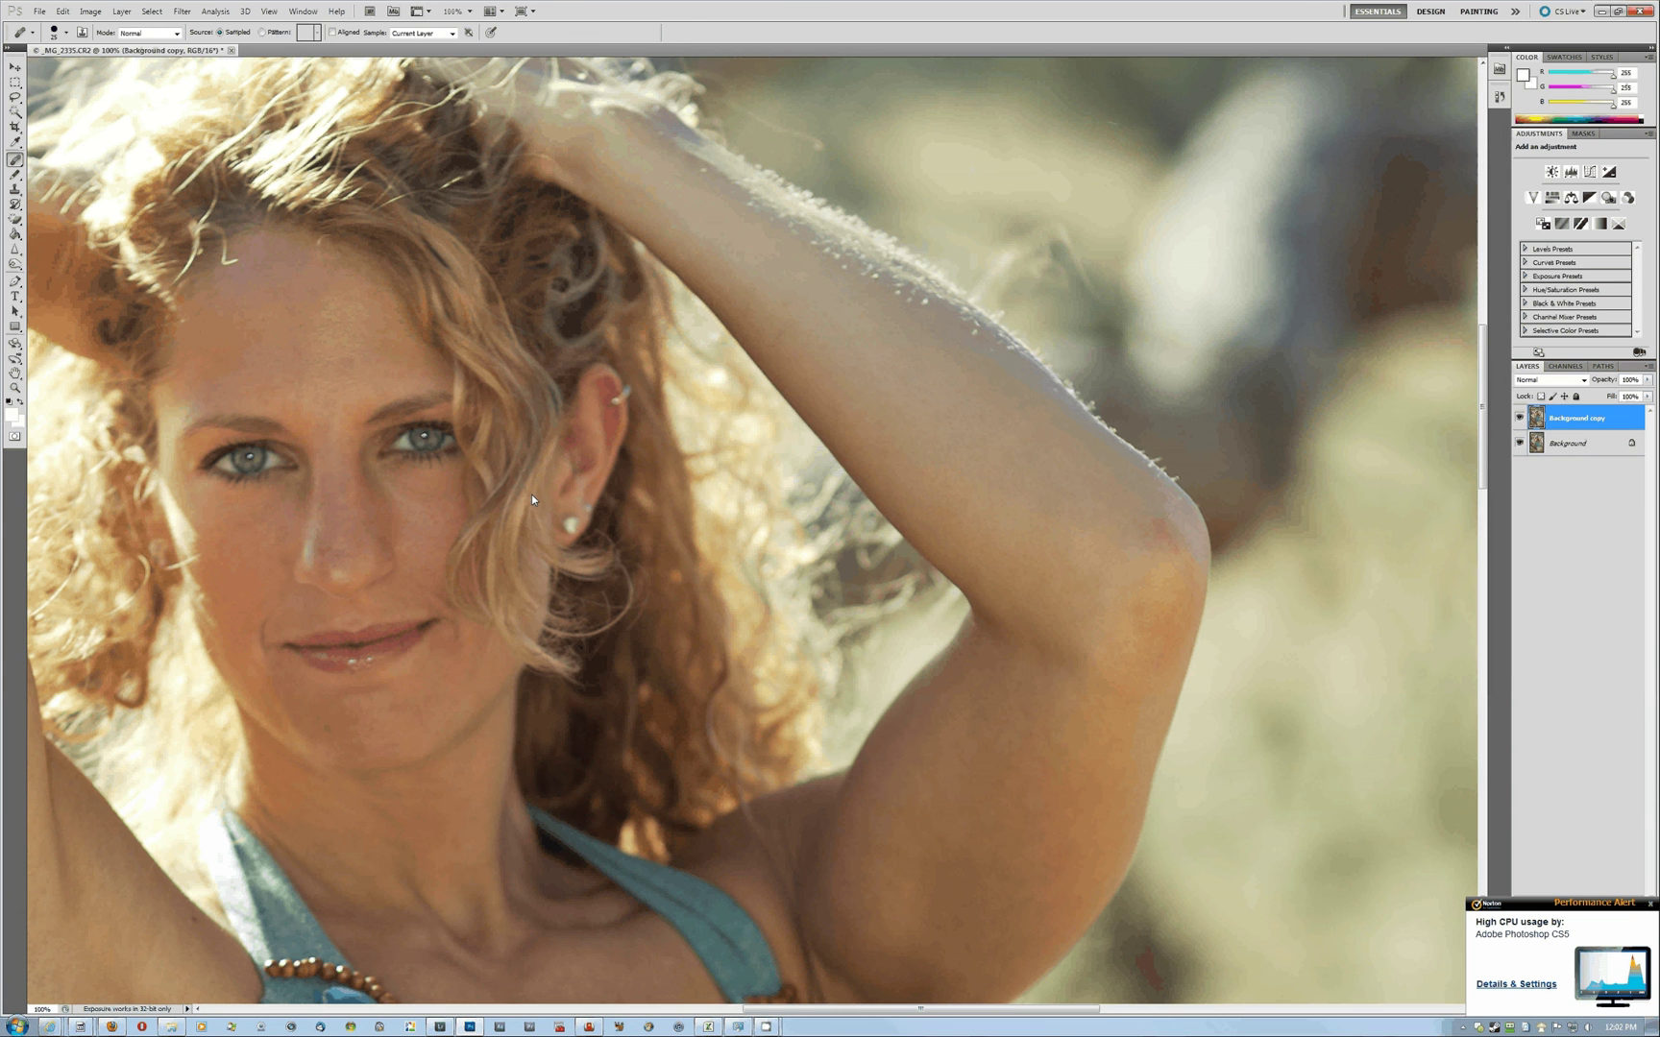
Duplicate the Background copy layer as a separate layer for retouching the stray hair
key(ctrl+0)
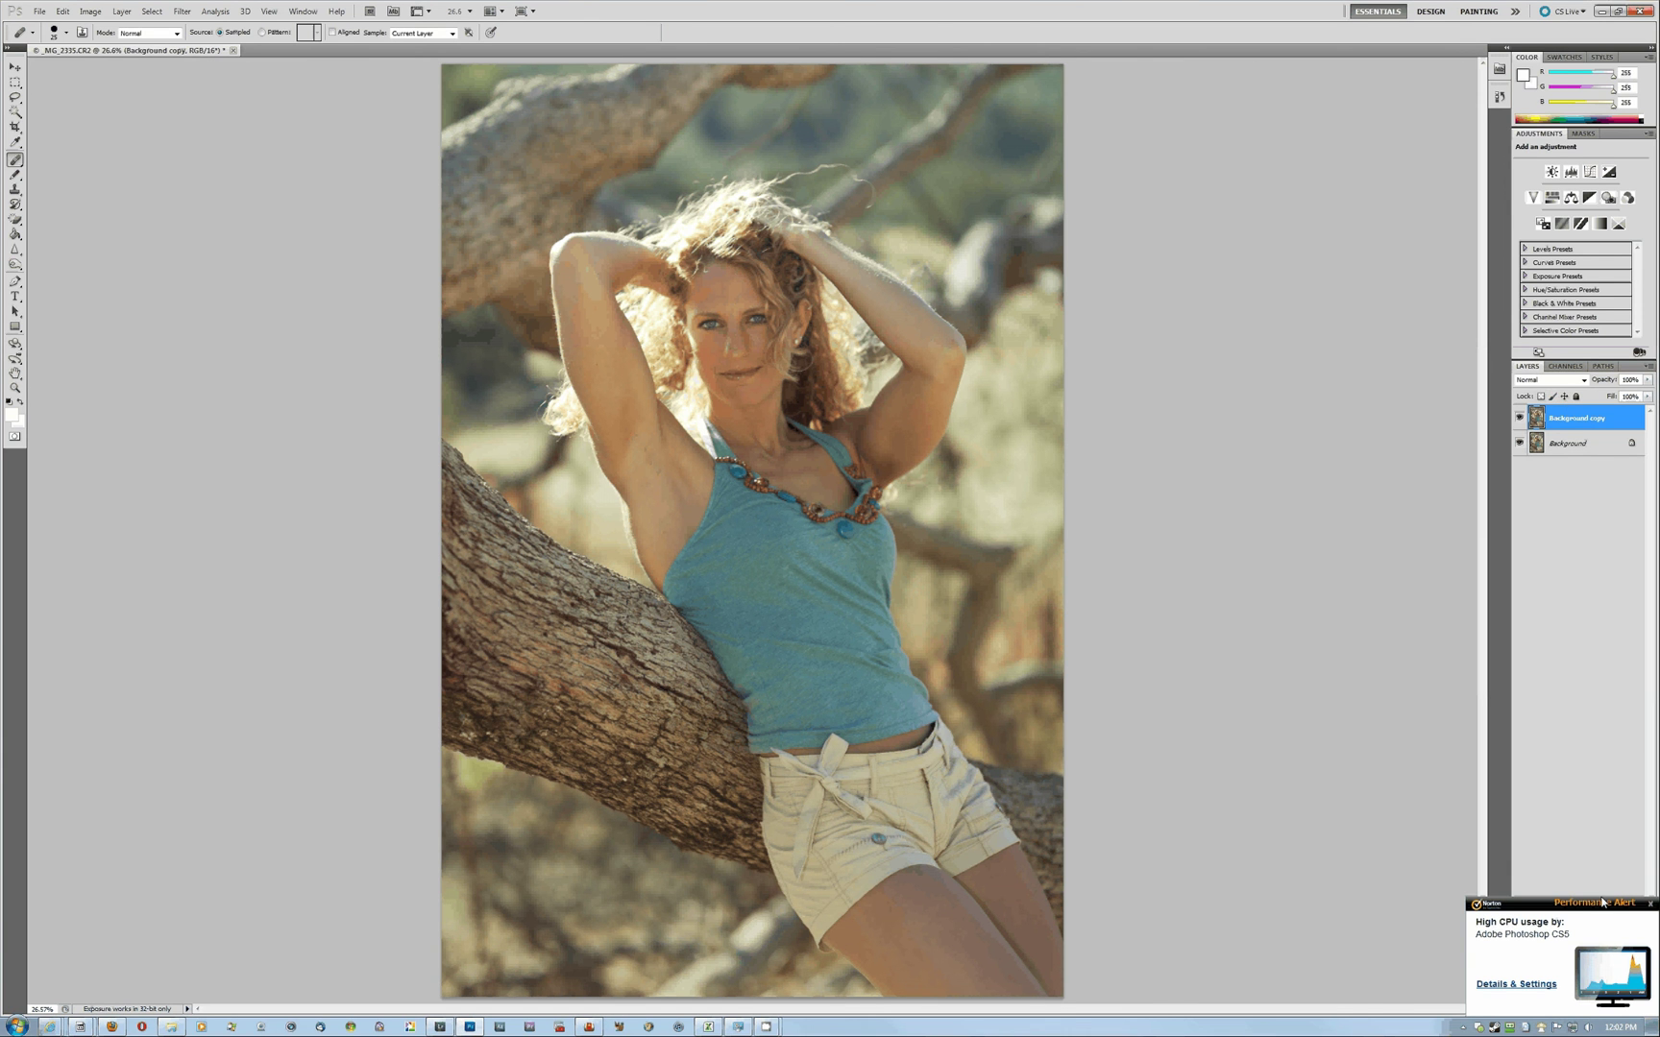
drag(1582, 442, 1622, 1014)
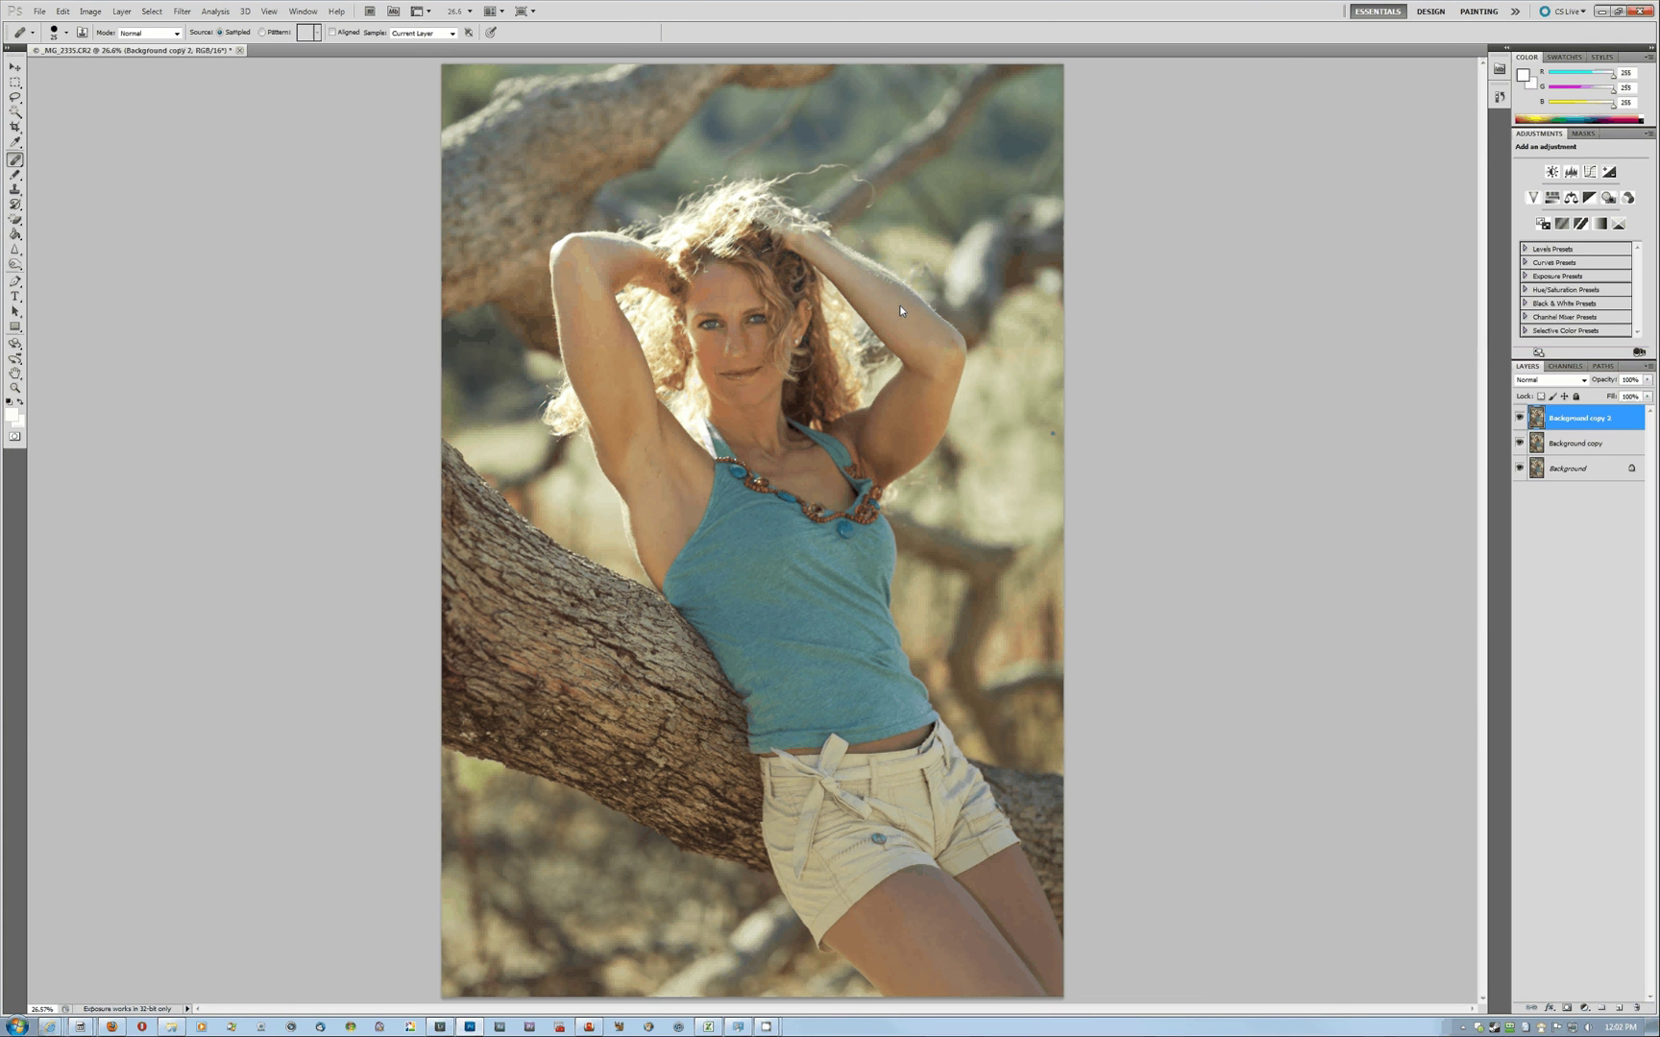
Try to remove the long stray hair above the head with the Healing Brush
key(ctrl+plus)
key(ctrl+plus)
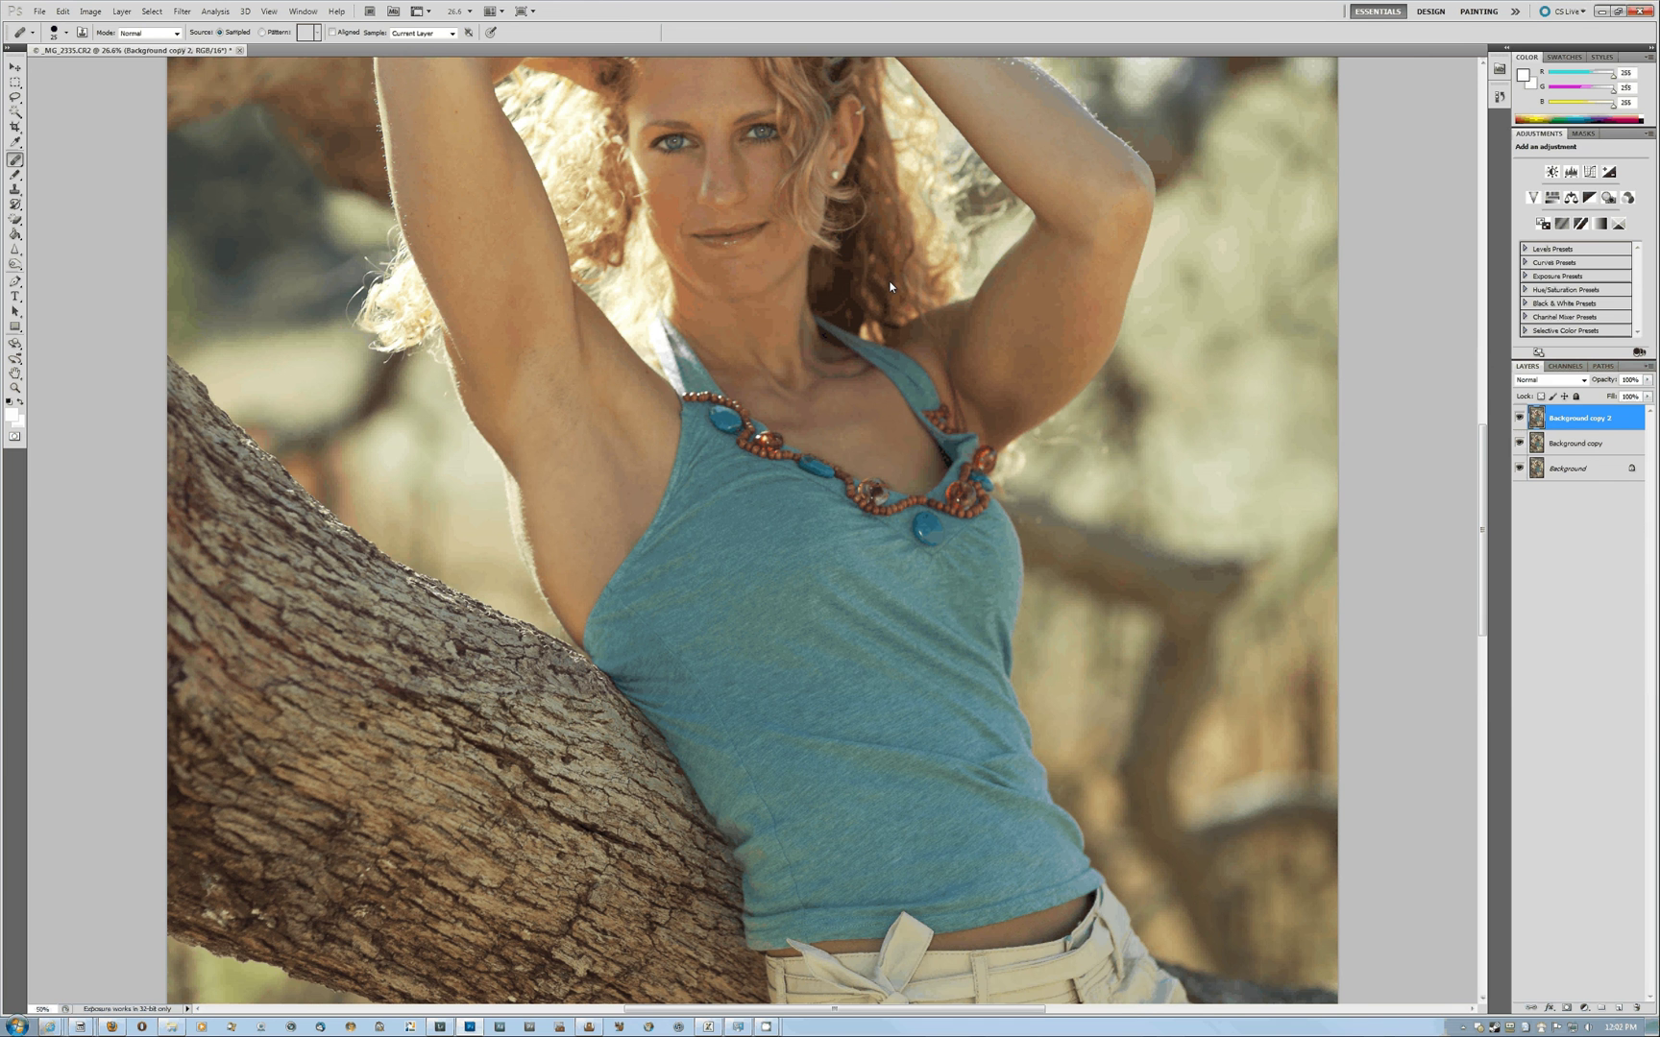
key(ctrl+plus)
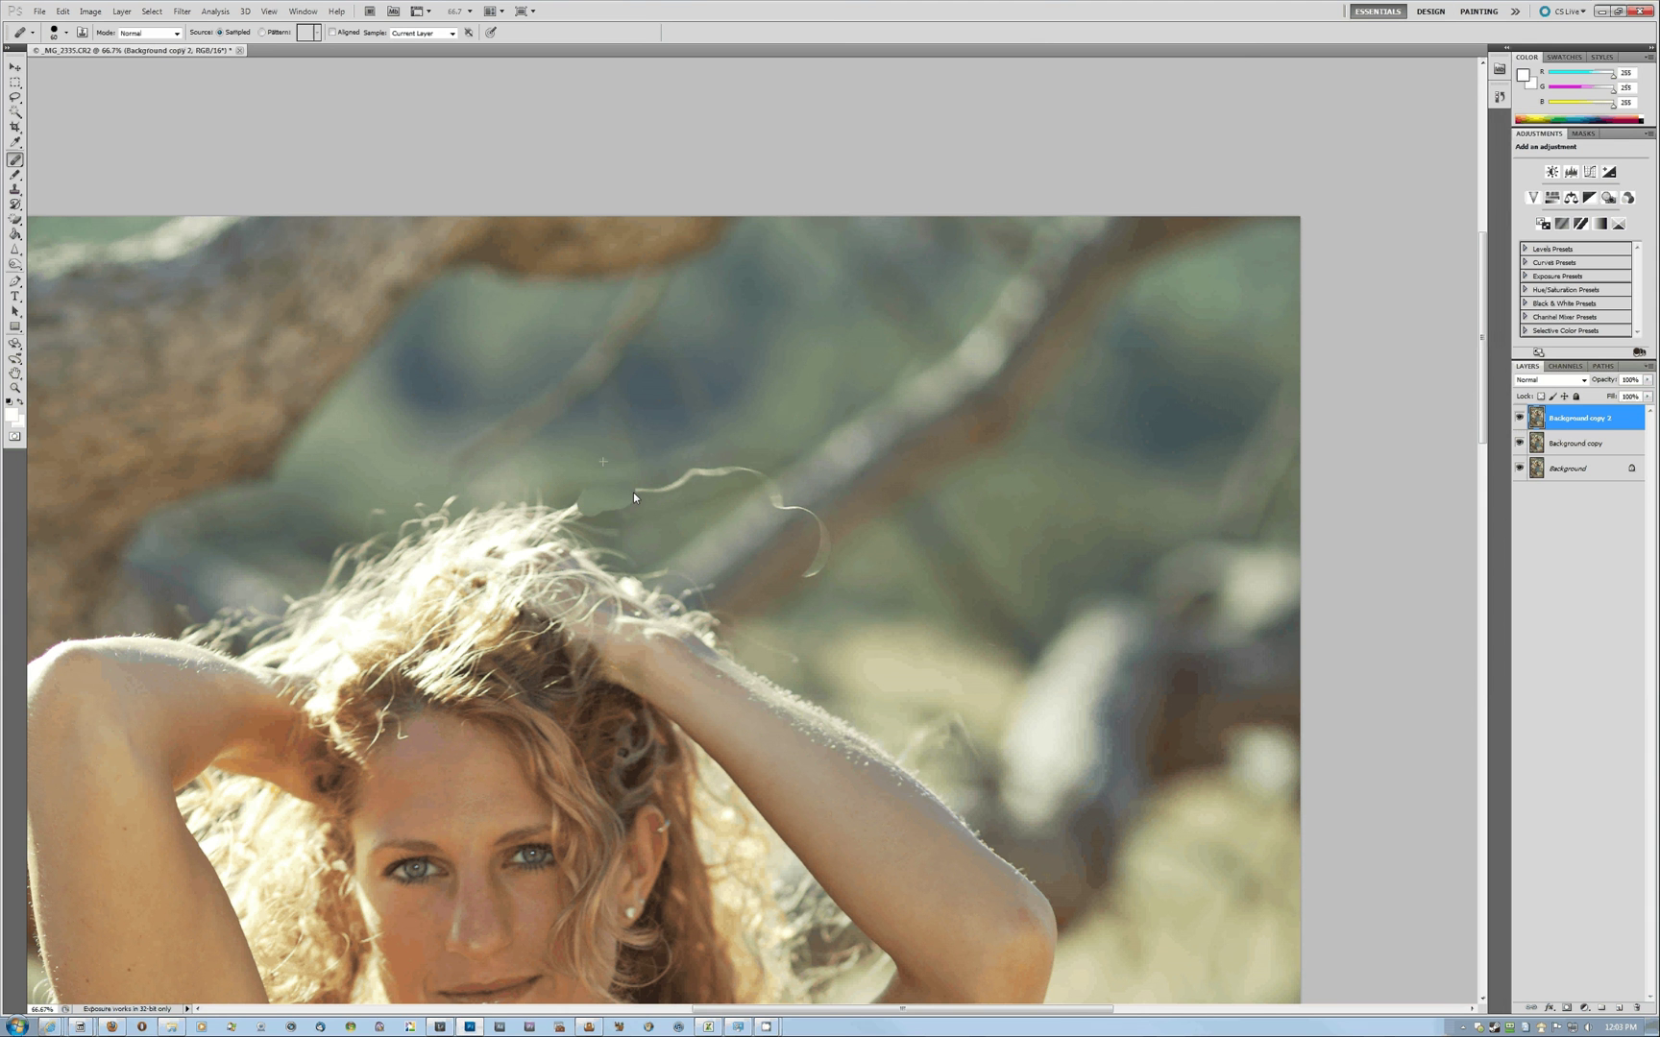
drag(633, 493, 724, 468)
key(ctrl+z)
key(ctrl+alt+z)
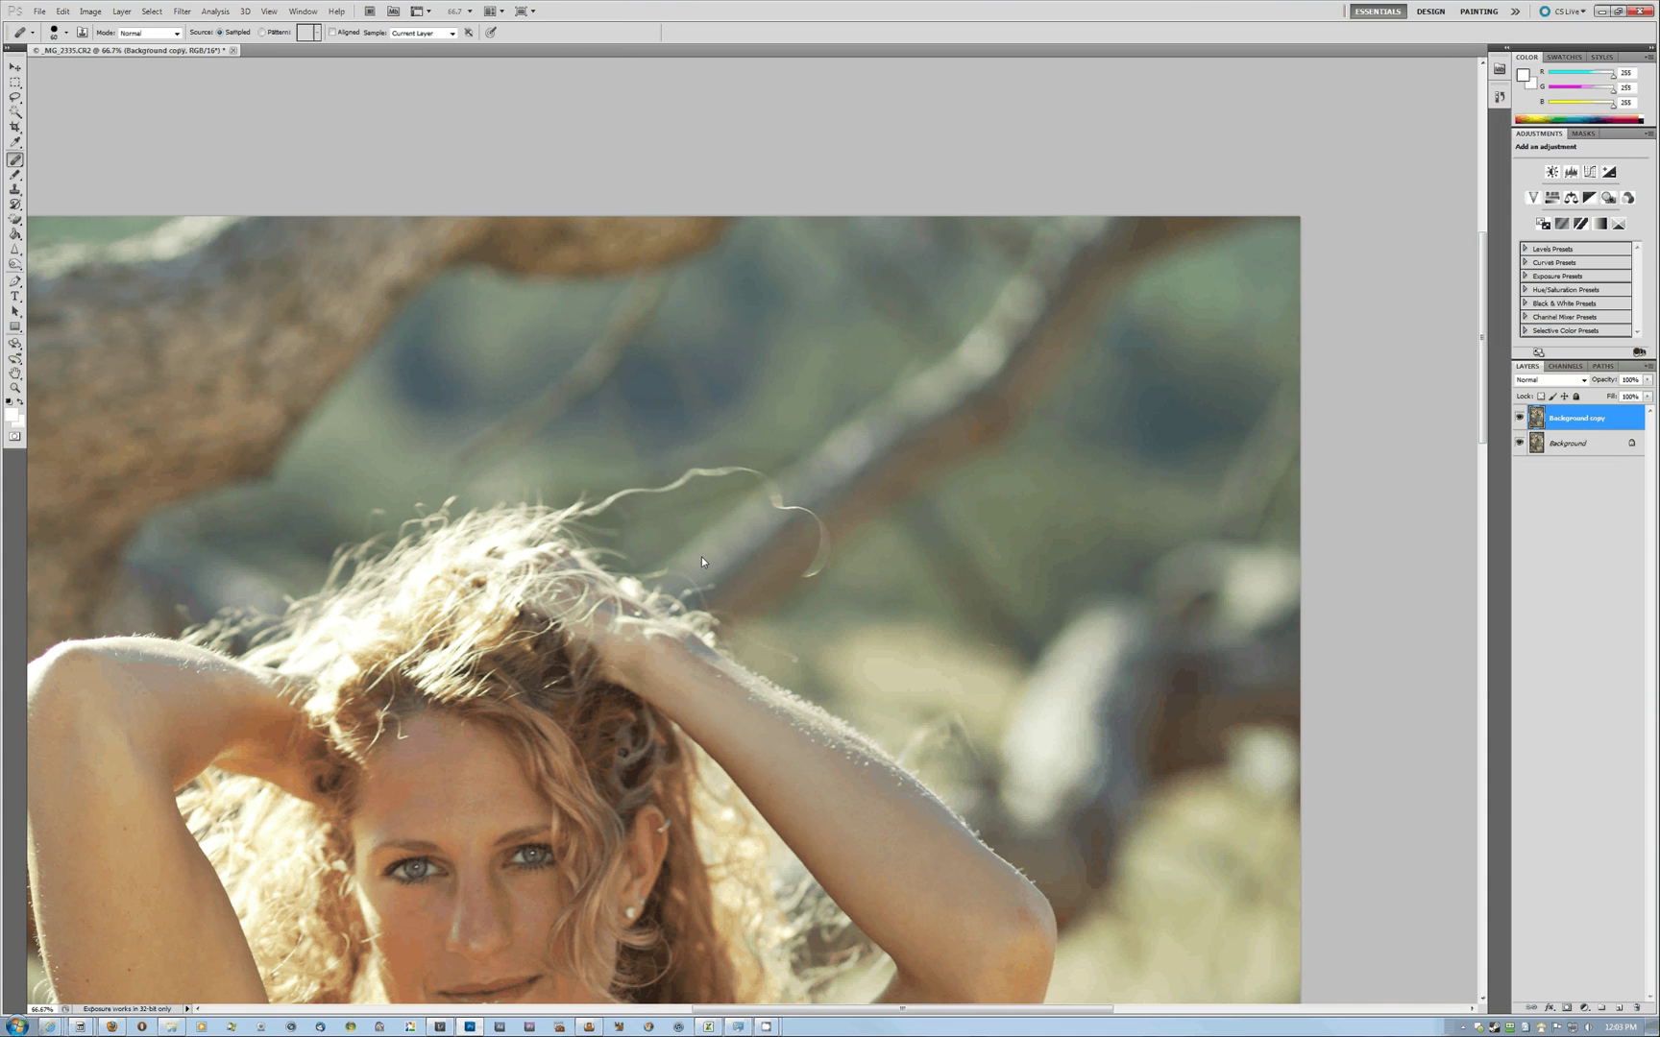
Restore the duplicate layer and remove the long stray hair above the head with the Clone Stamp
click(61, 12)
click(80, 39)
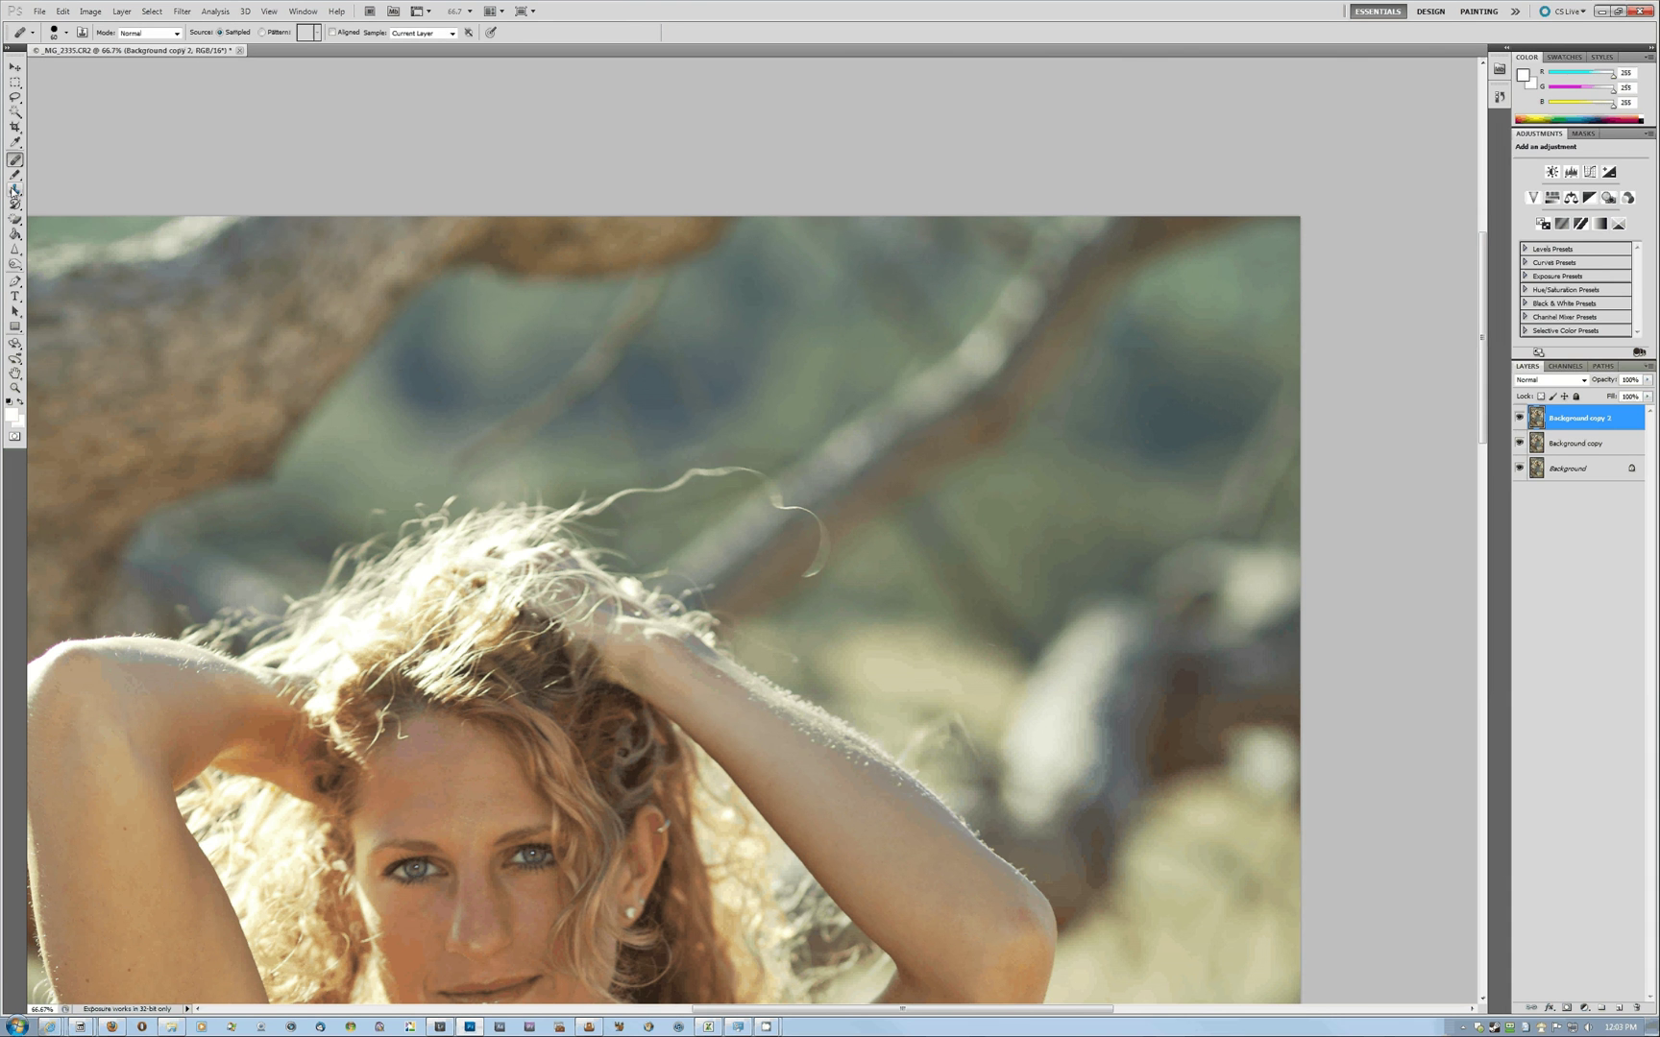
click(14, 191)
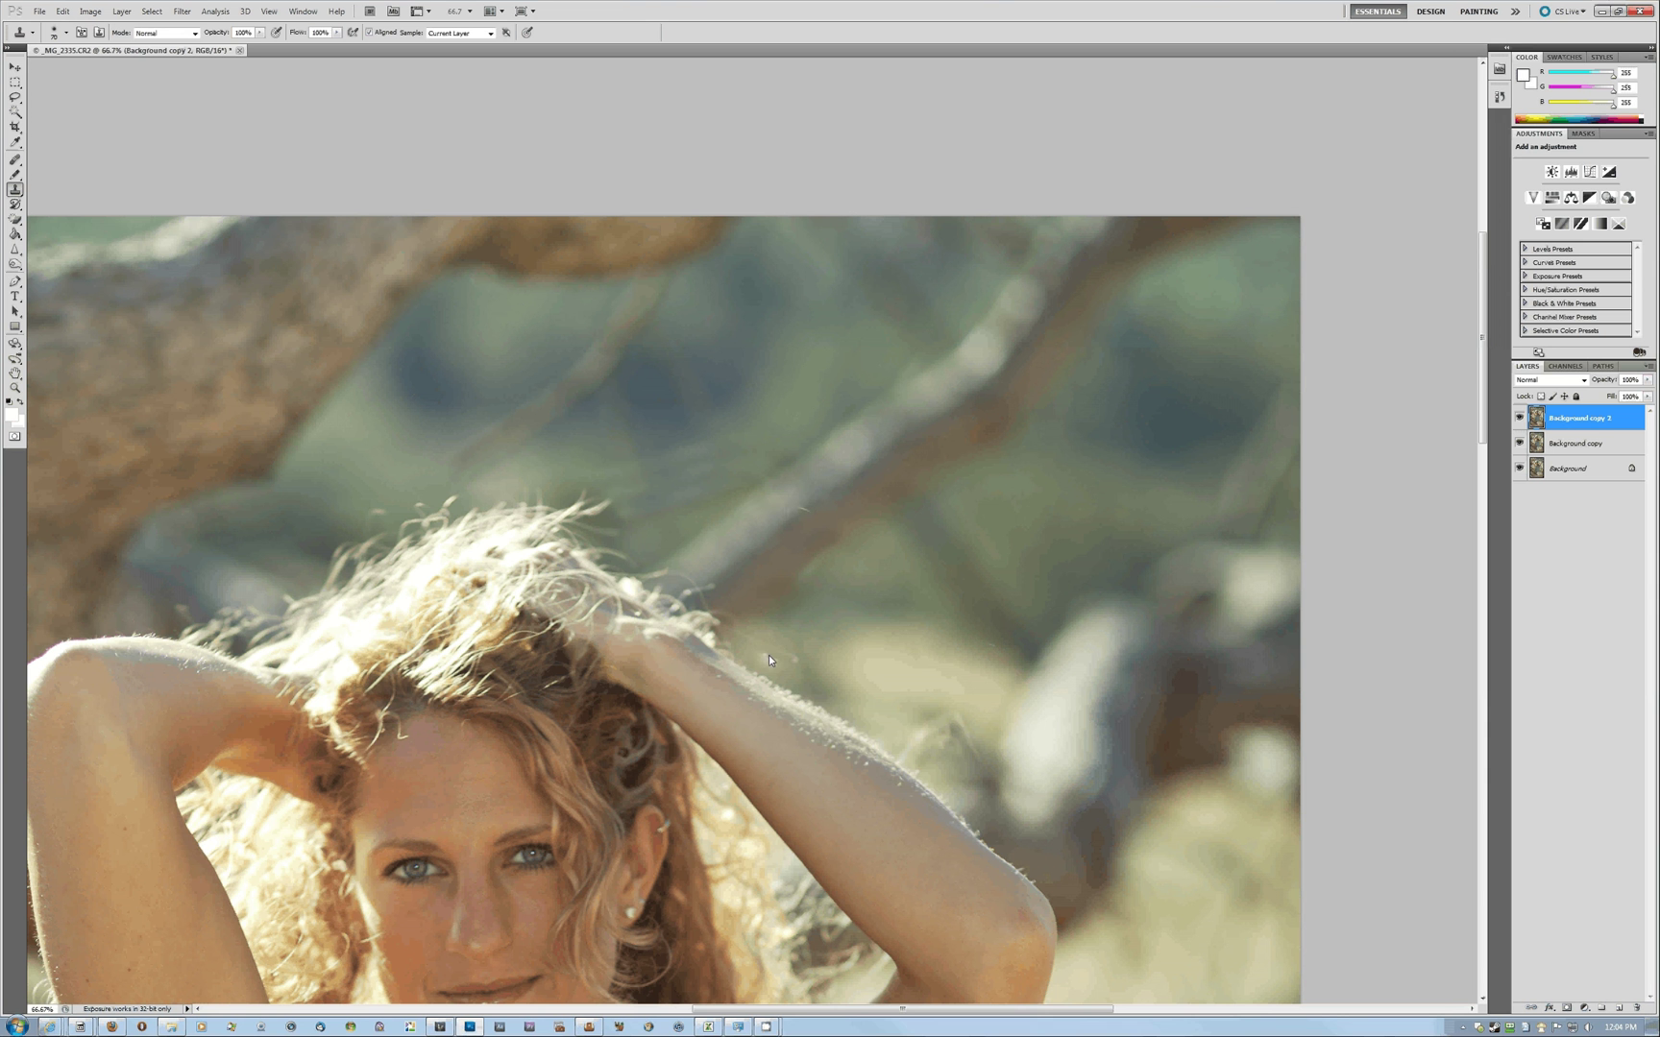
key(ctrl+0)
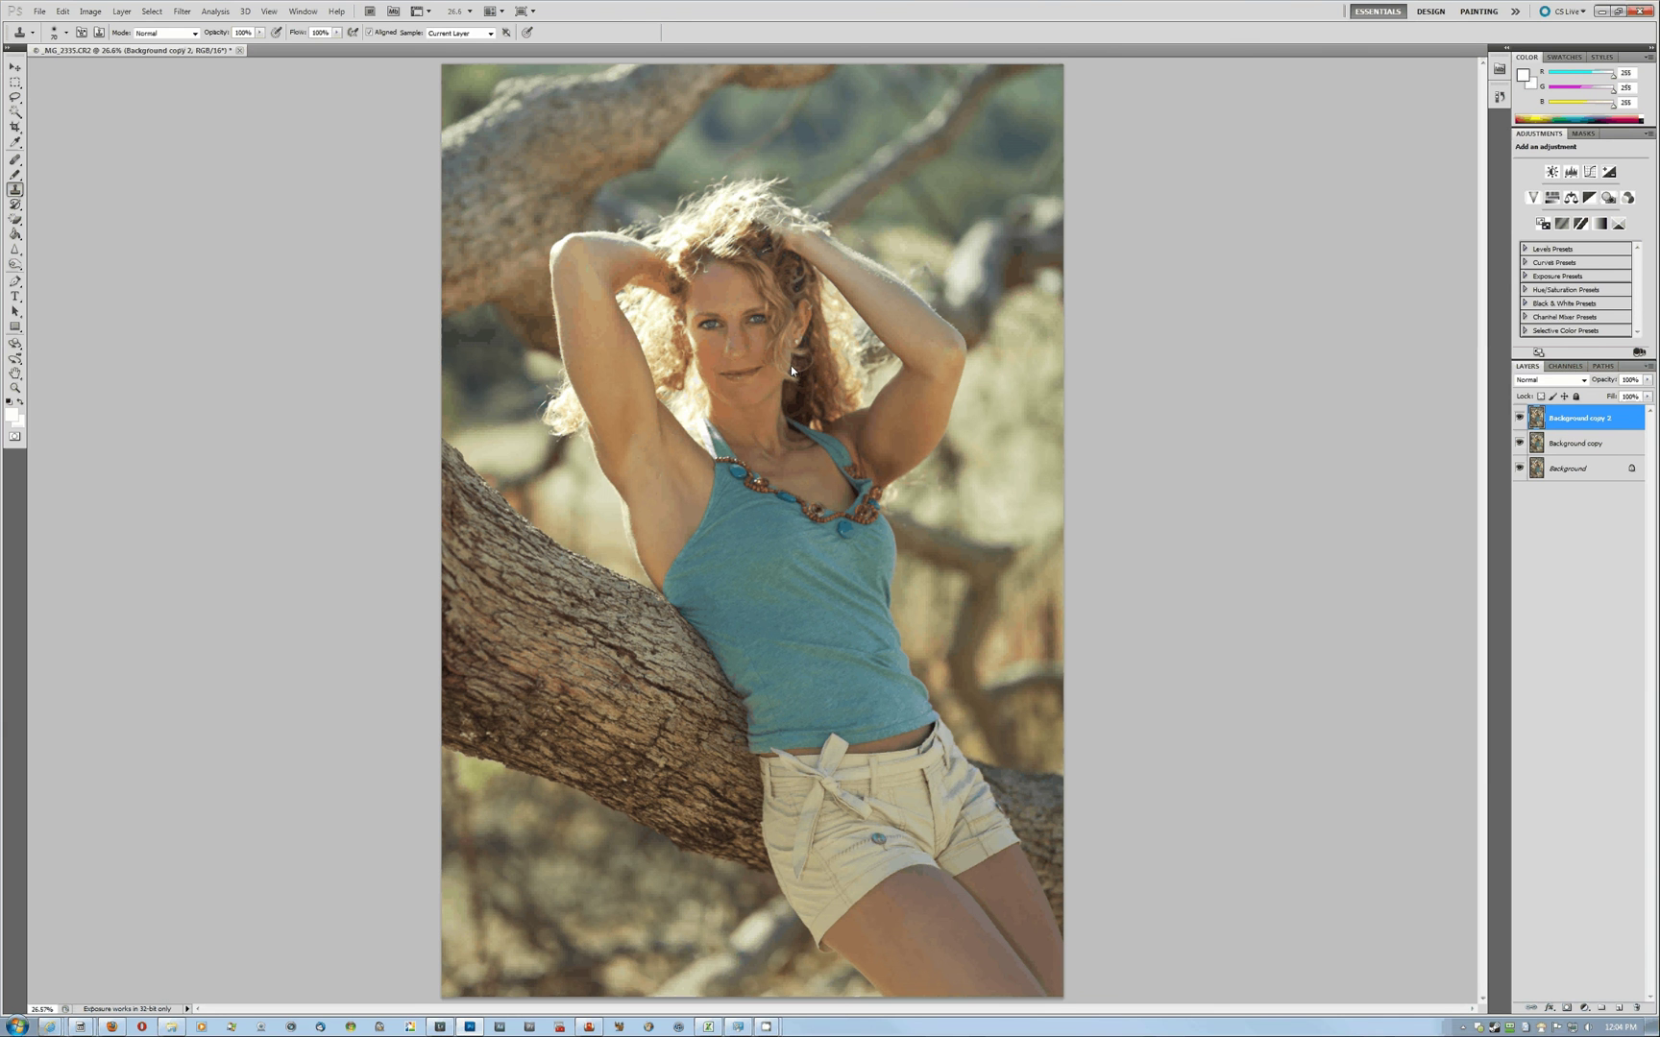
Enter Quick Mask mode on Background copy 2 and choose the Pencil tool for masking the eyes at 400%
key(ctrl+plus)
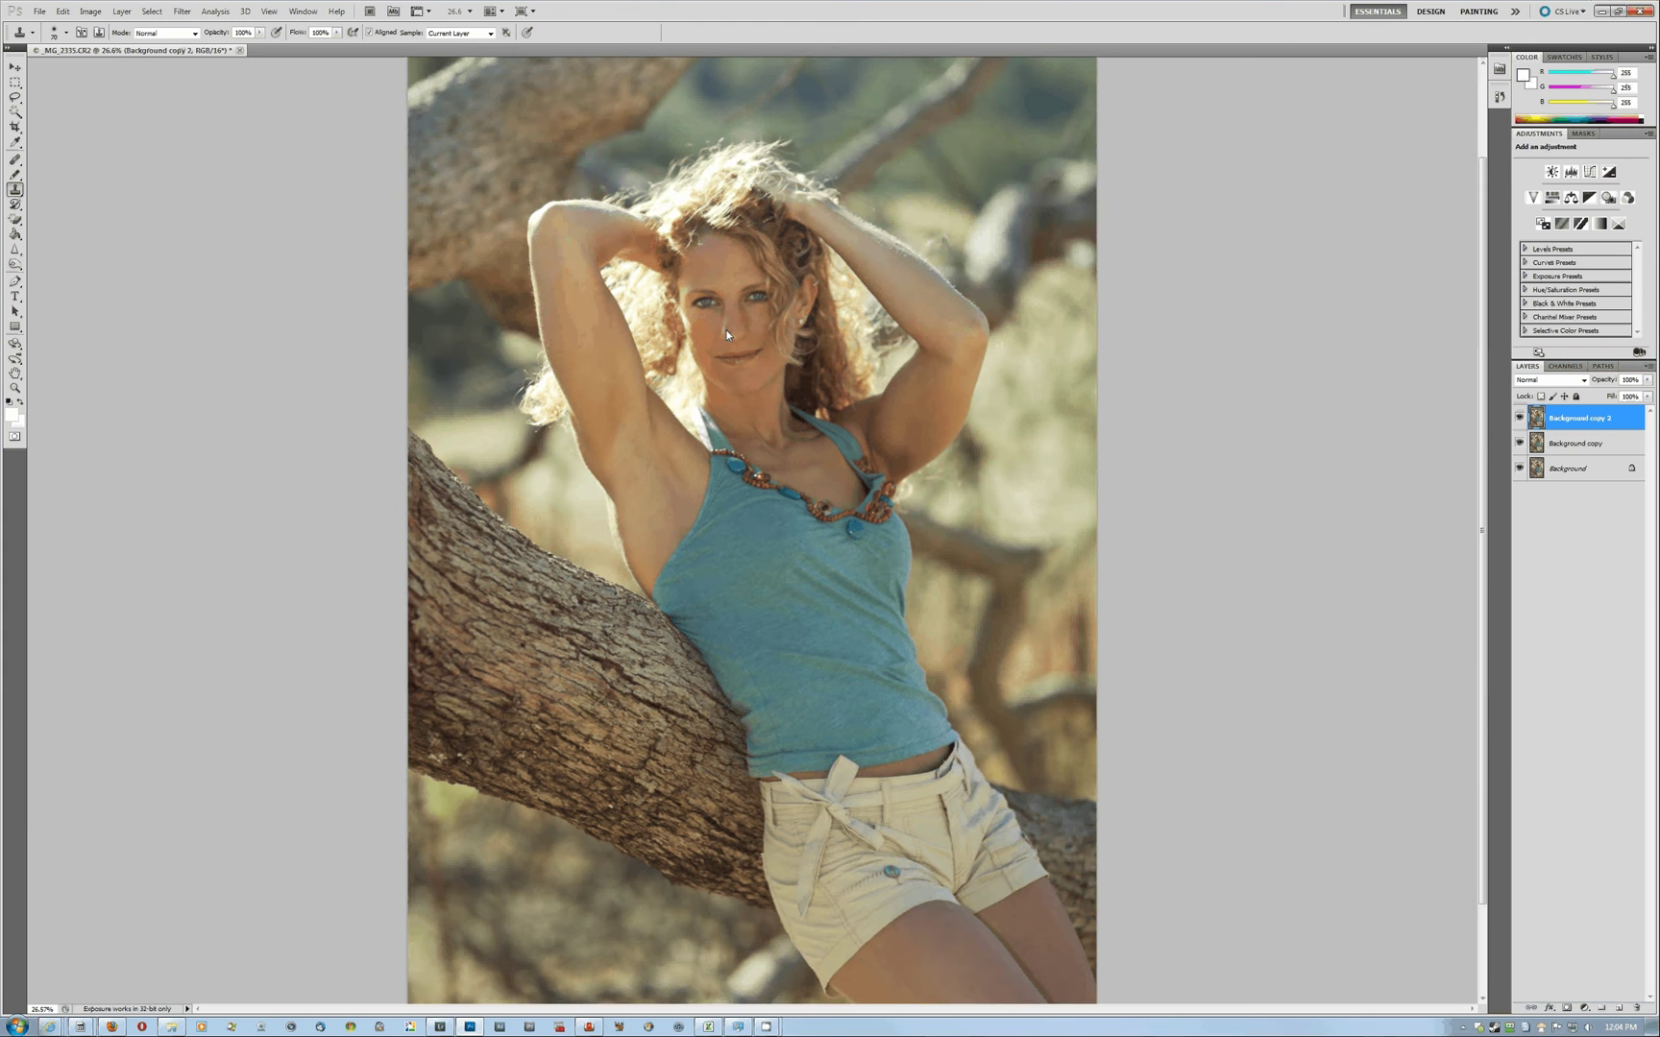
key(ctrl+1)
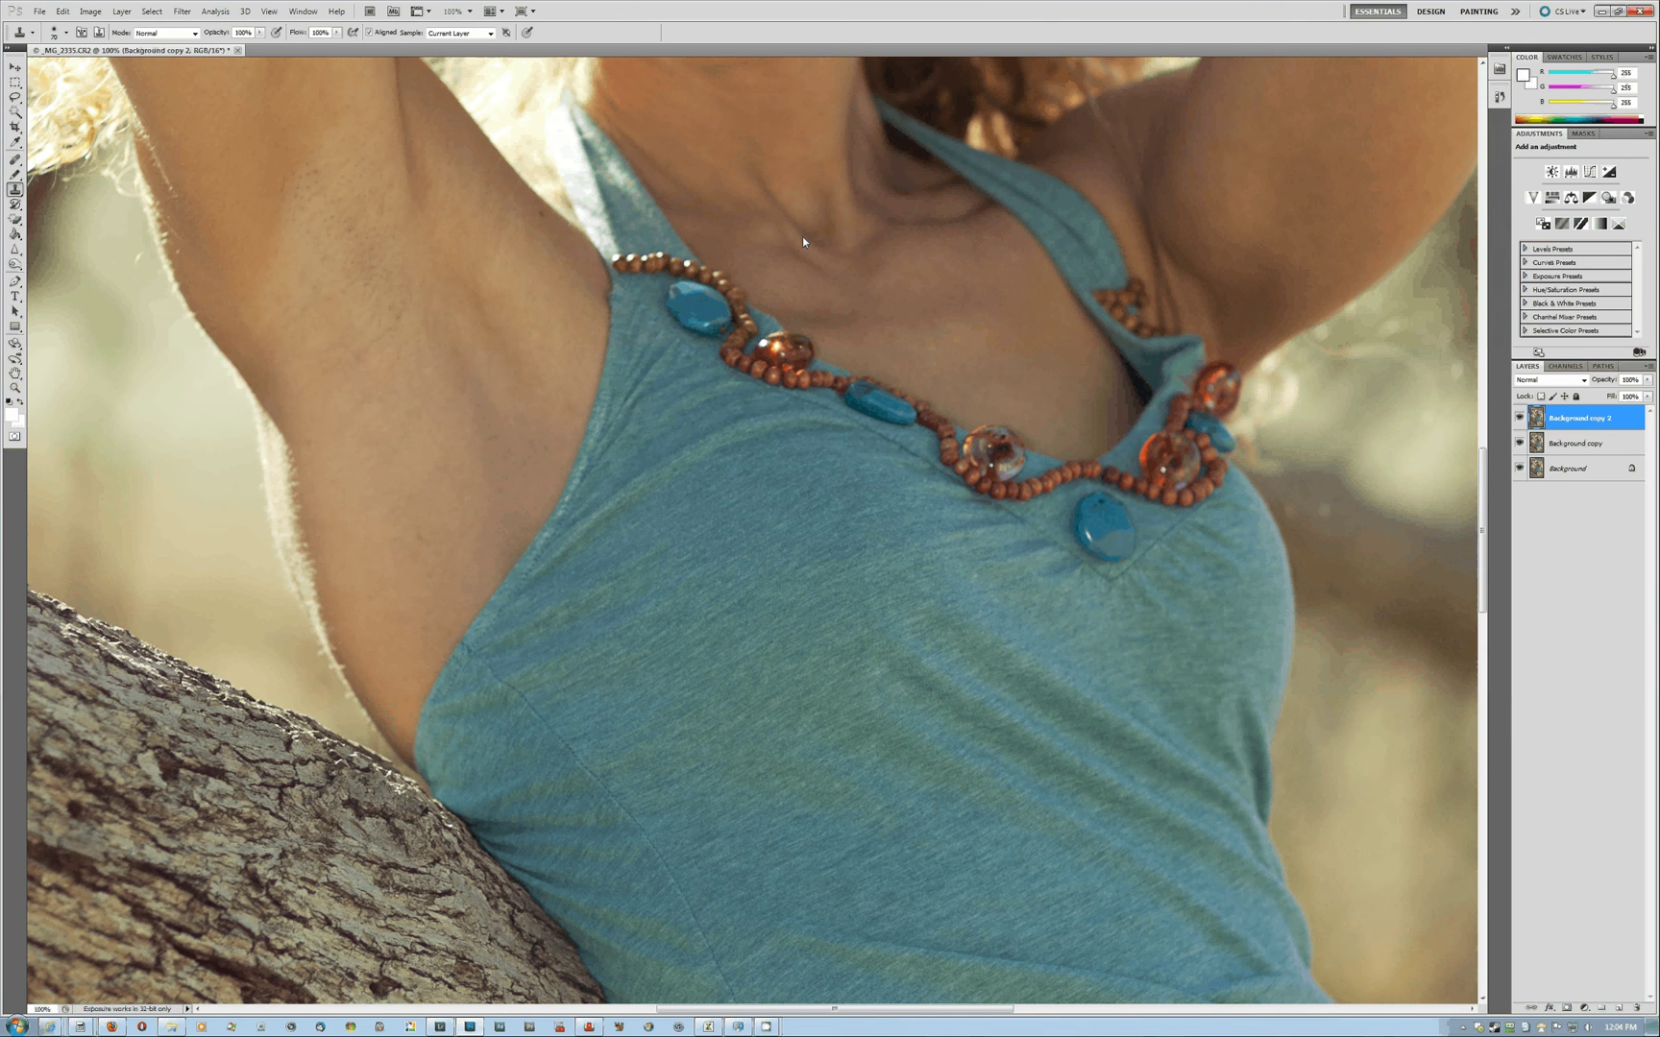
key(ctrl+plus)
scroll(556, 350, up, 10)
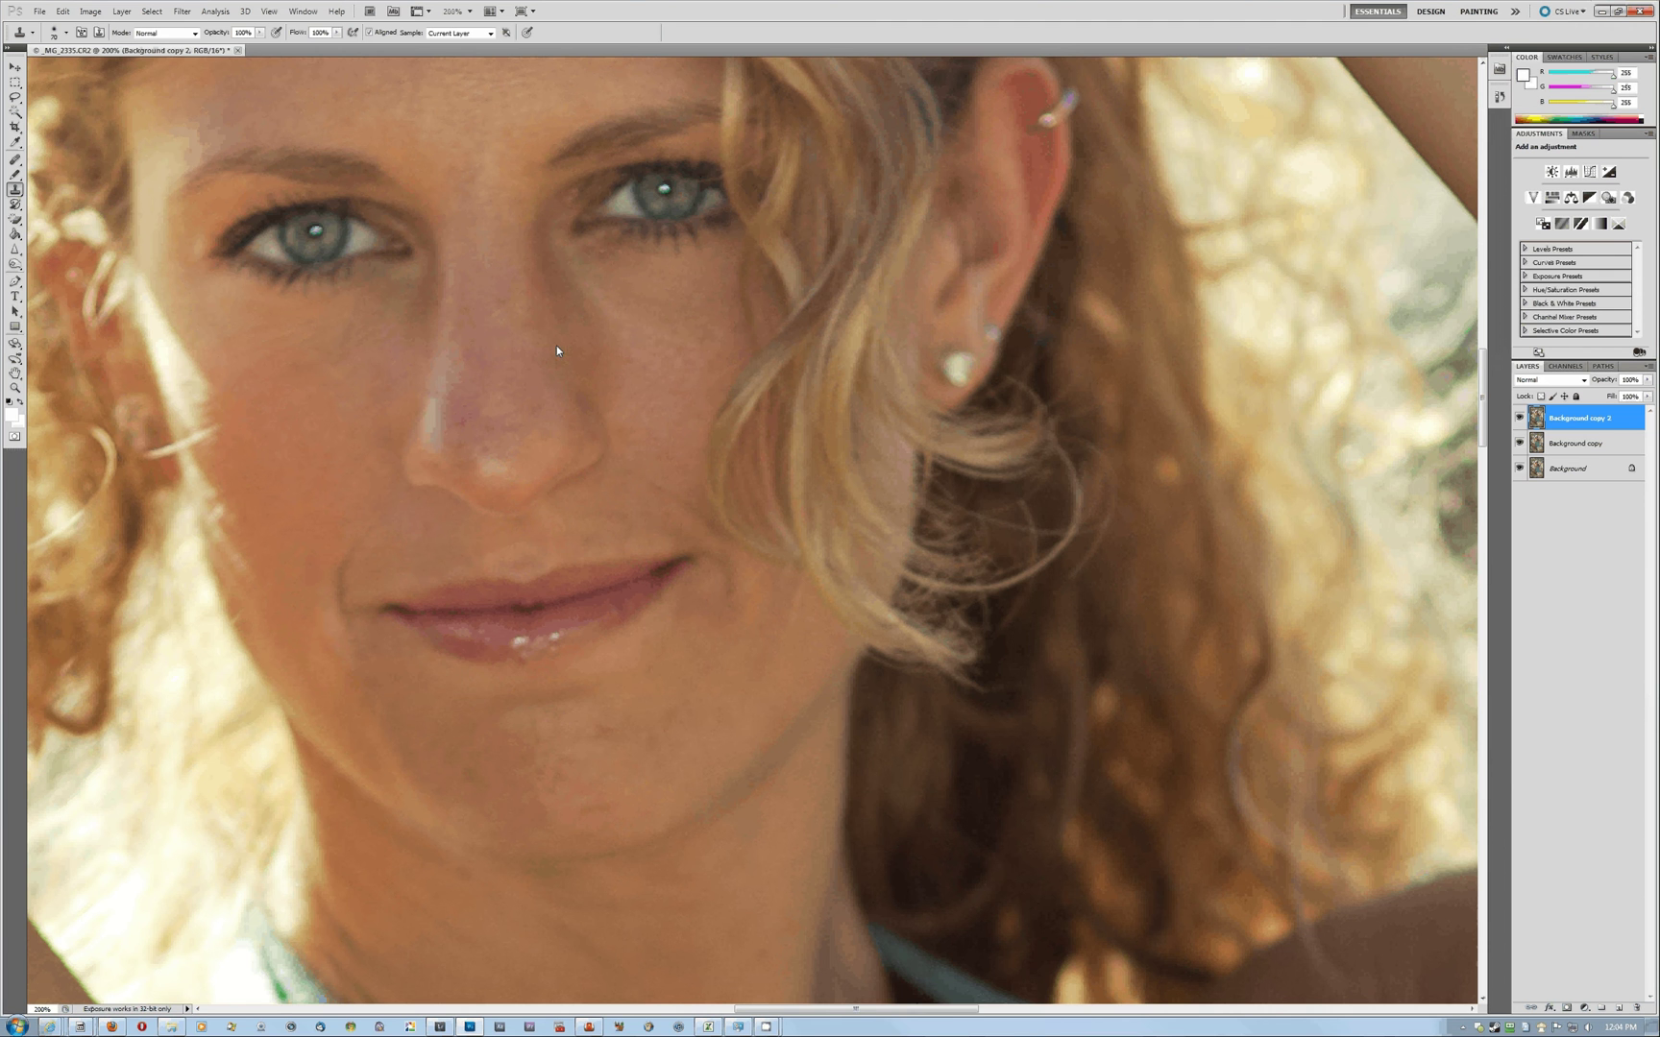
scroll(557, 345, up, 3)
click(15, 438)
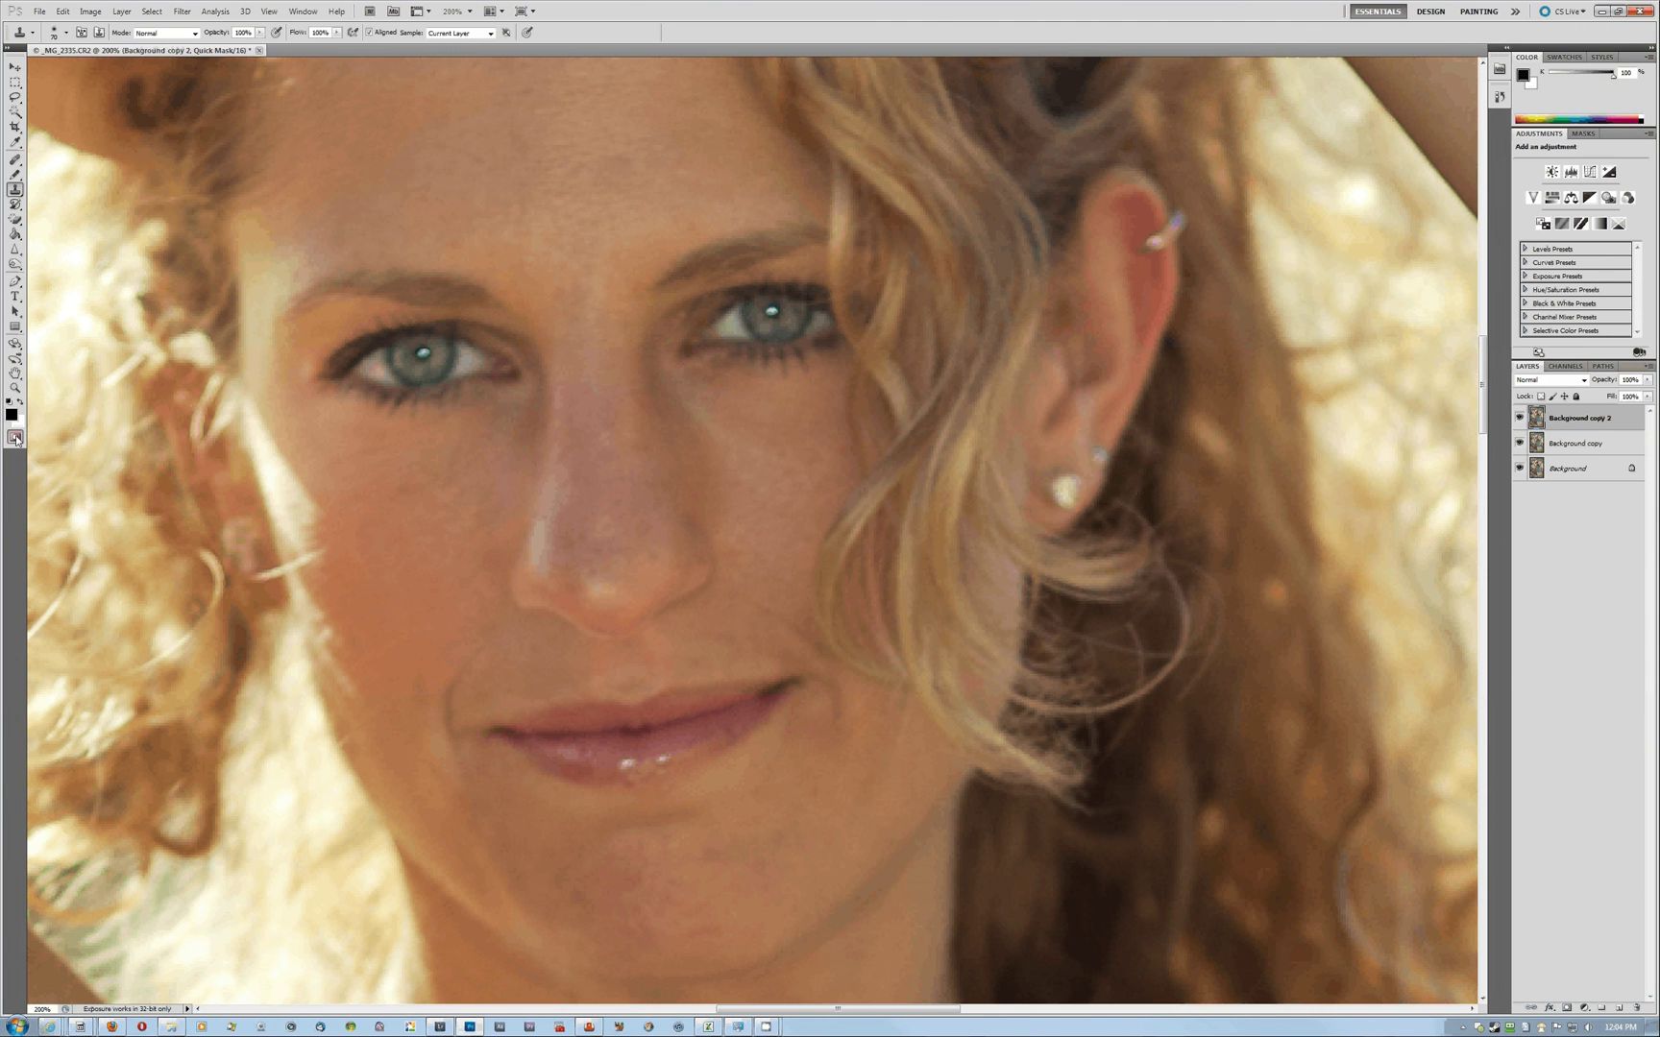
click(15, 176)
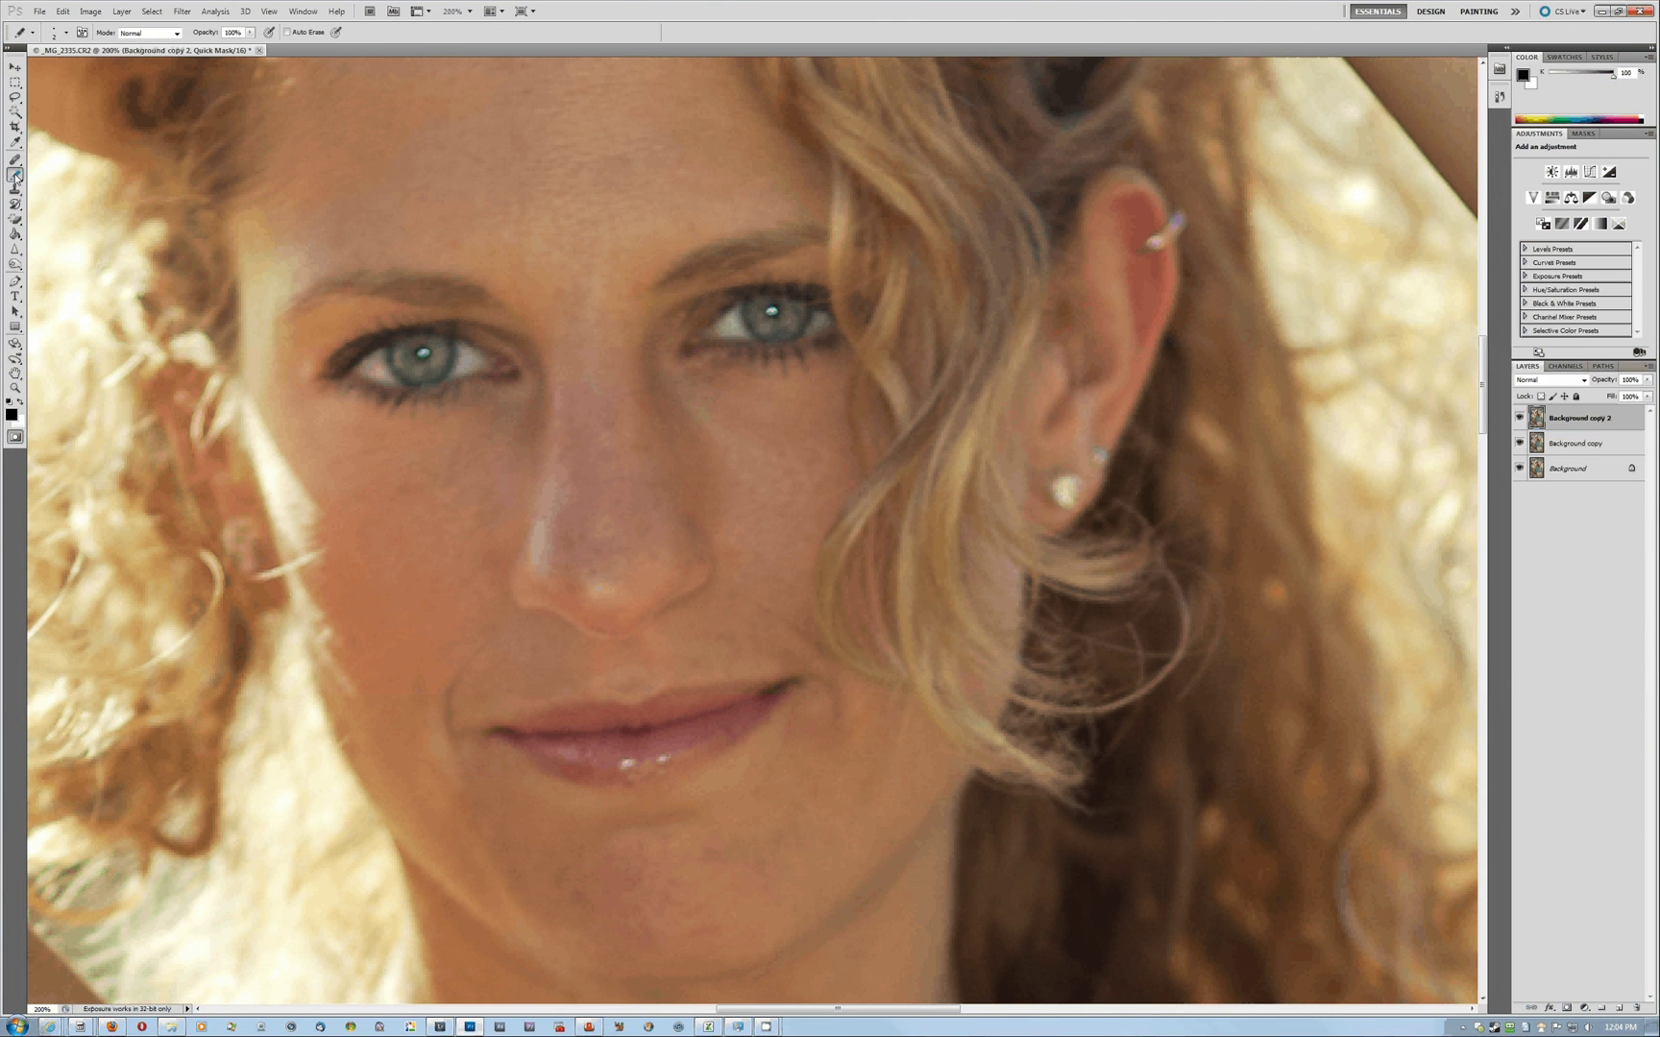
drag(15, 176, 49, 189)
click(49, 187)
key(ctrl+plus)
key(ctrl+plus)
Paint the quick mask over the whites on both sides of the iris in each eye
drag(249, 329, 318, 448)
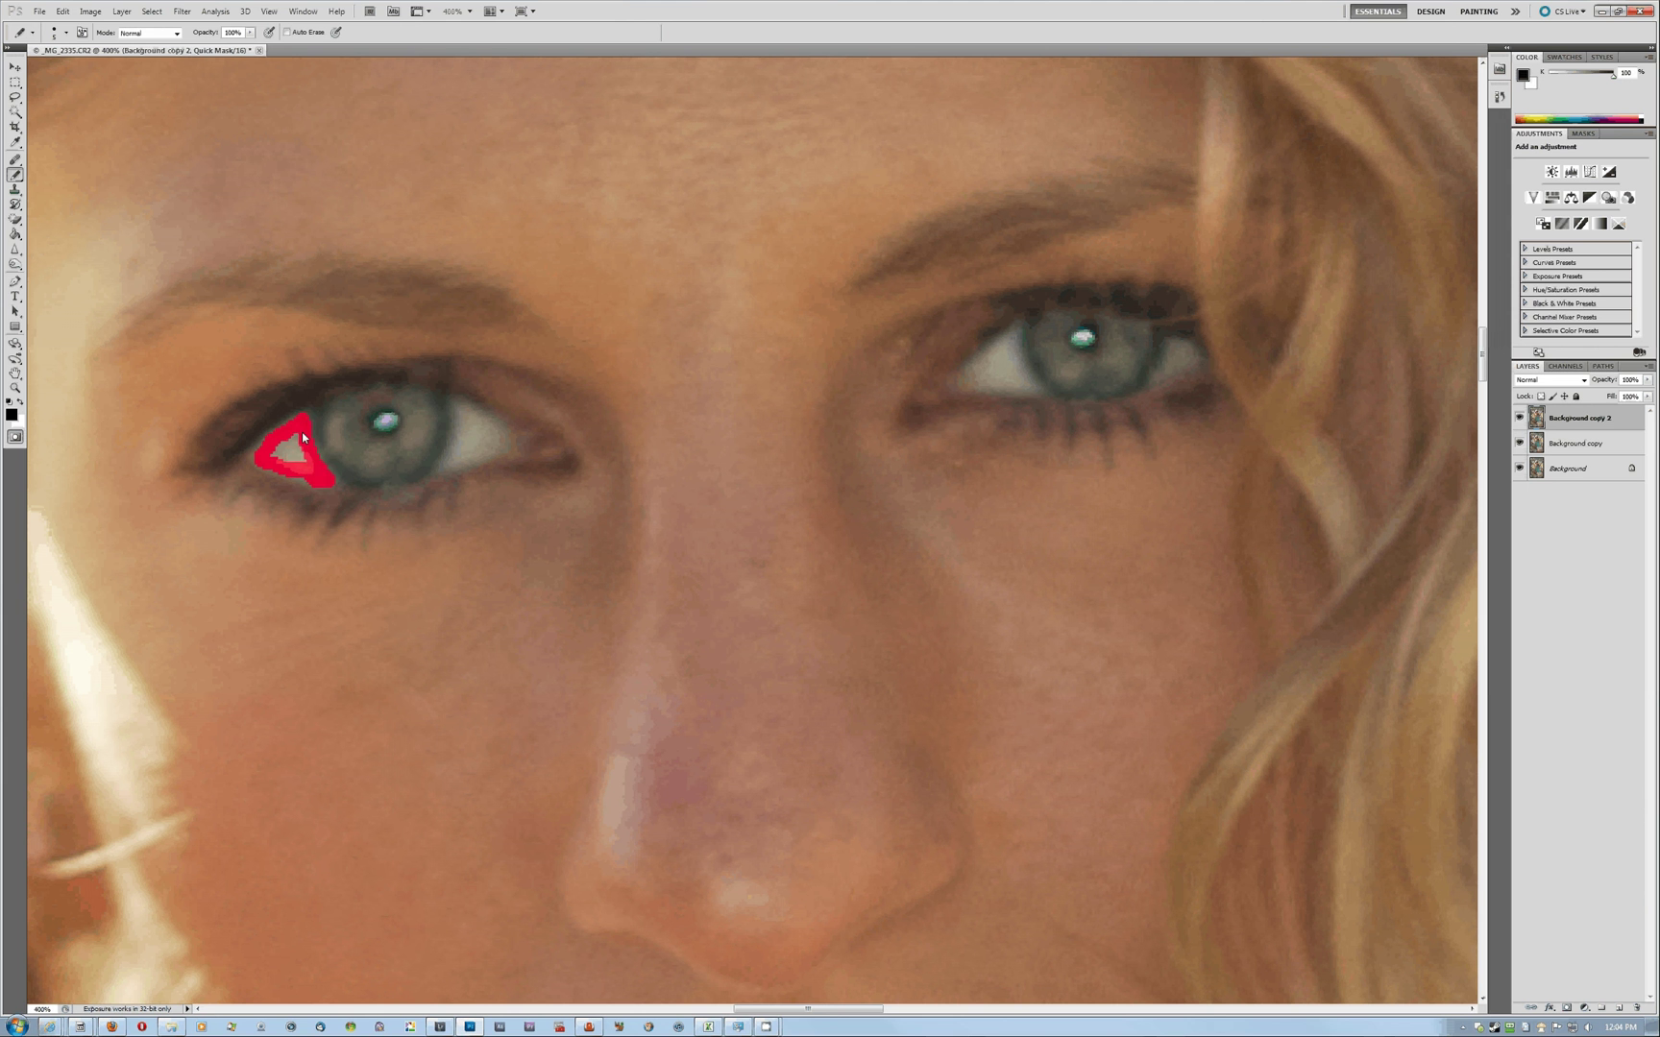
drag(302, 438, 300, 459)
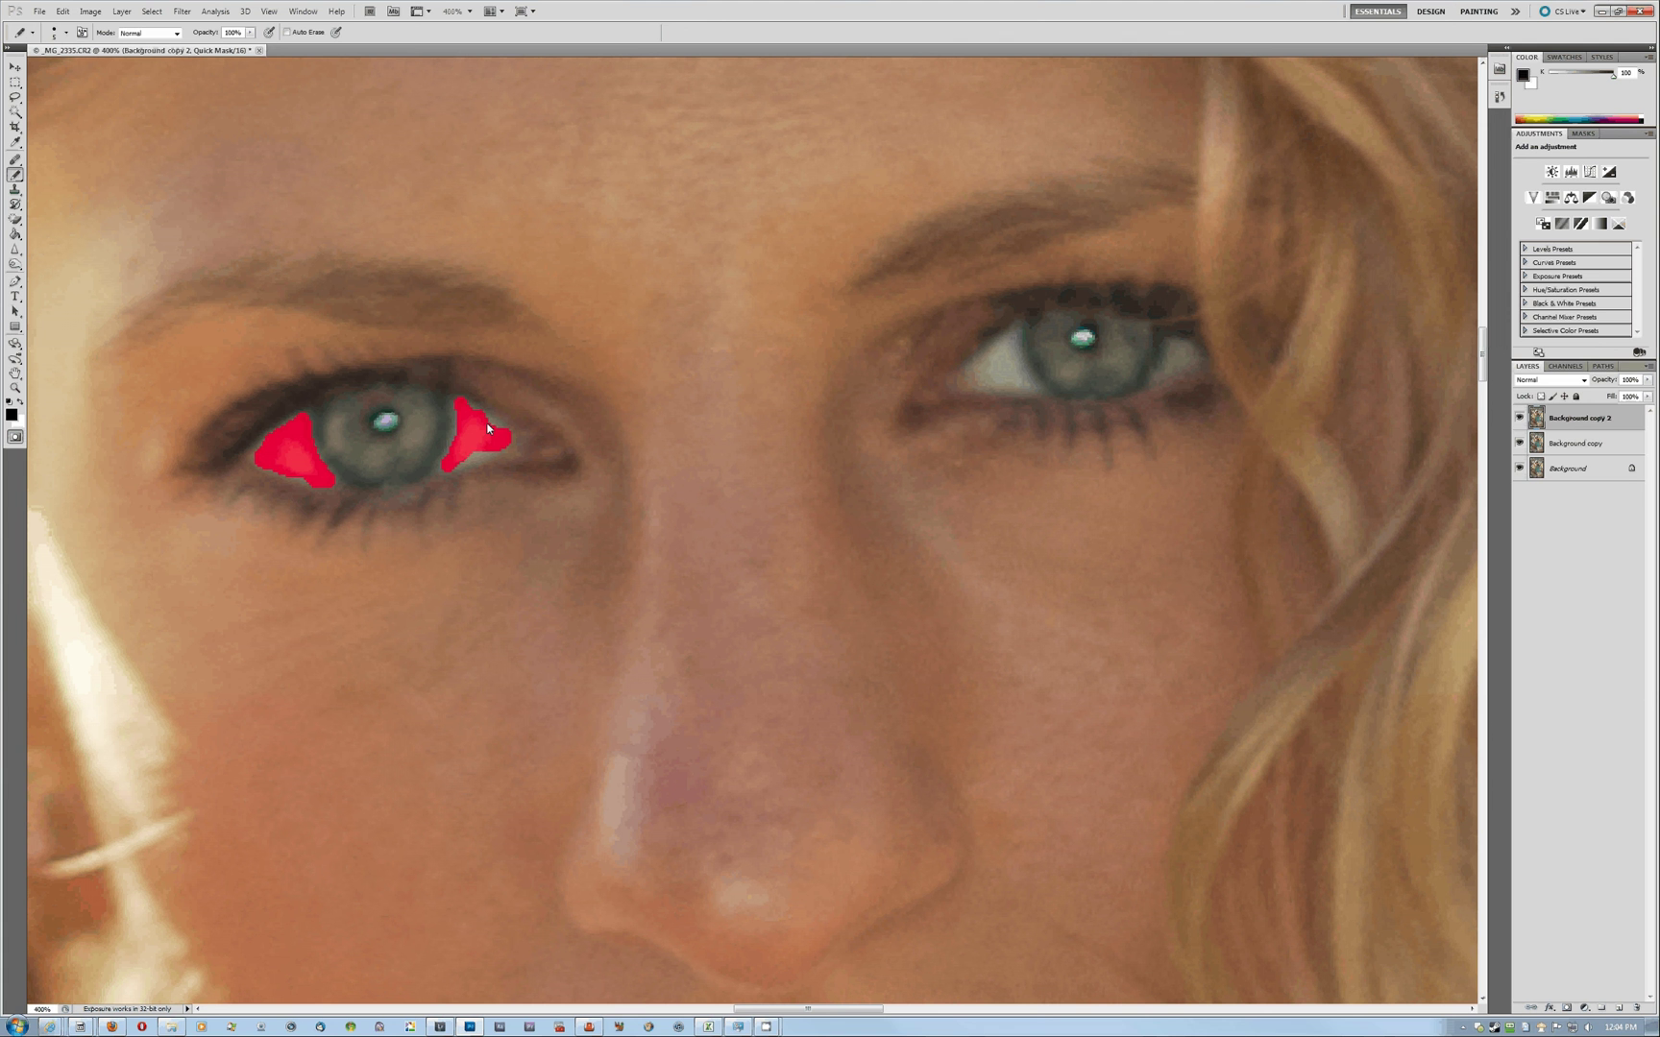
drag(488, 428, 481, 460)
mouse_move(976, 385)
mouse_down()
mouse_move(1019, 363)
mouse_move(1004, 362)
mouse_up()
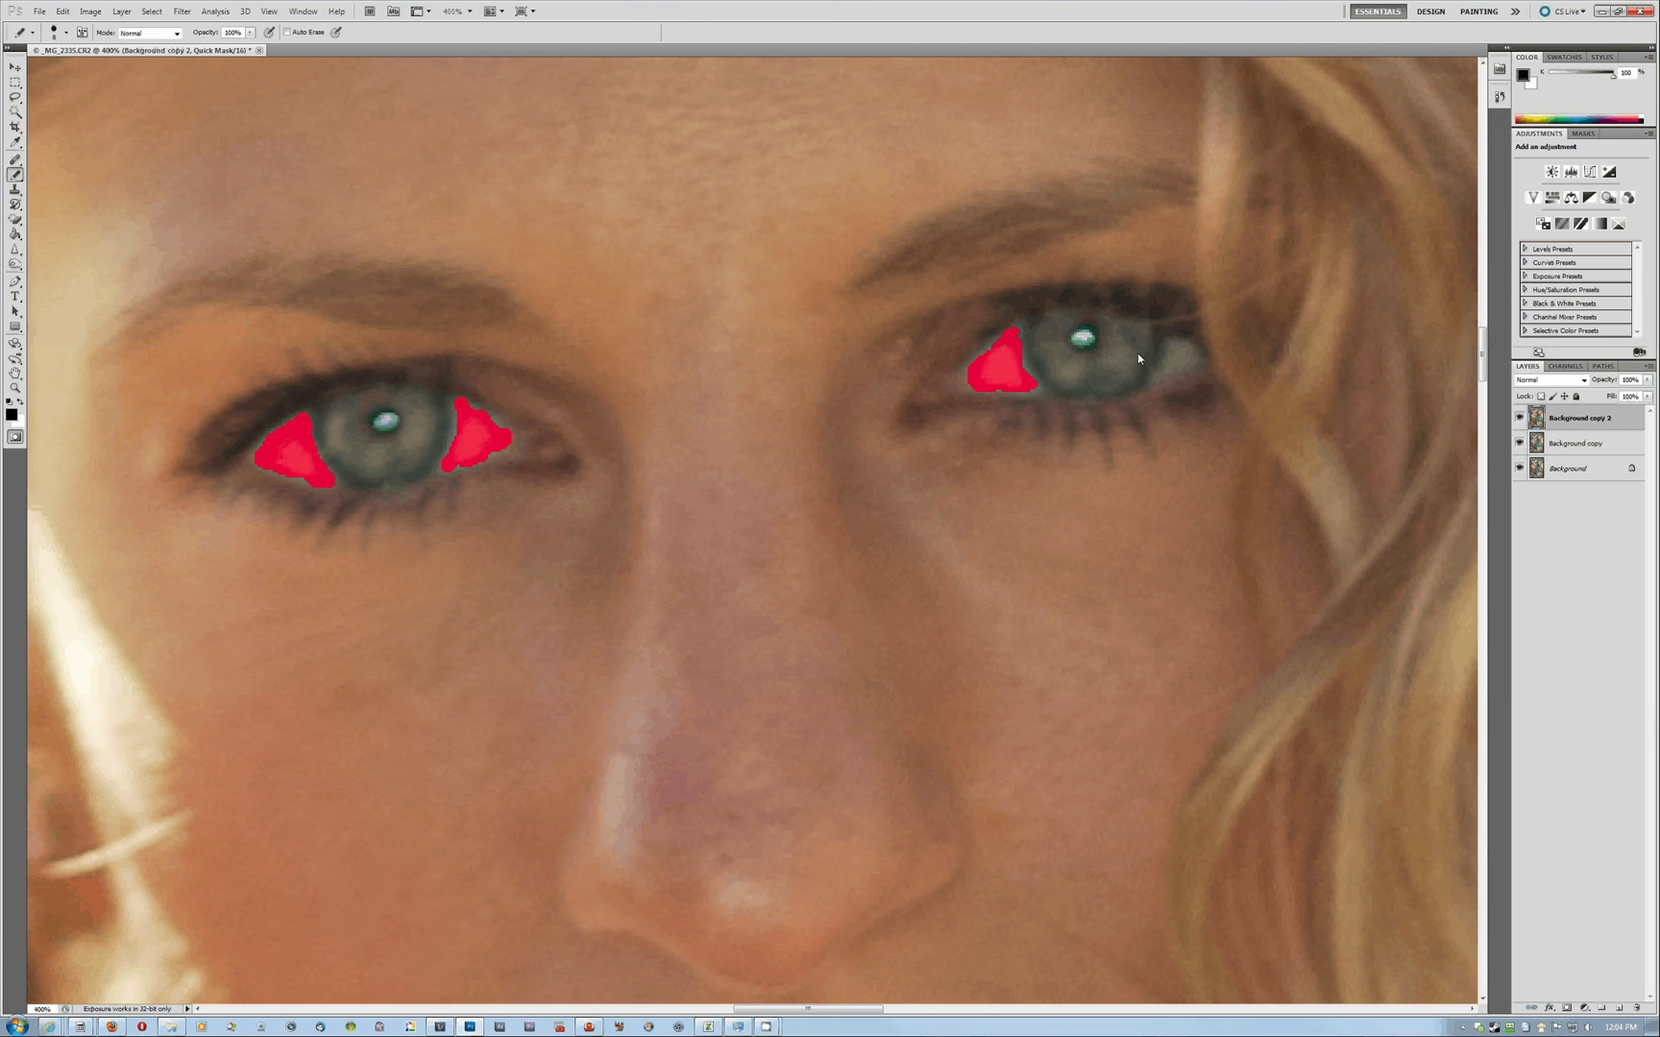
drag(1171, 342, 1190, 357)
Convert the quick mask into a selection of the eye whites and copy it to a new layer
click(16, 438)
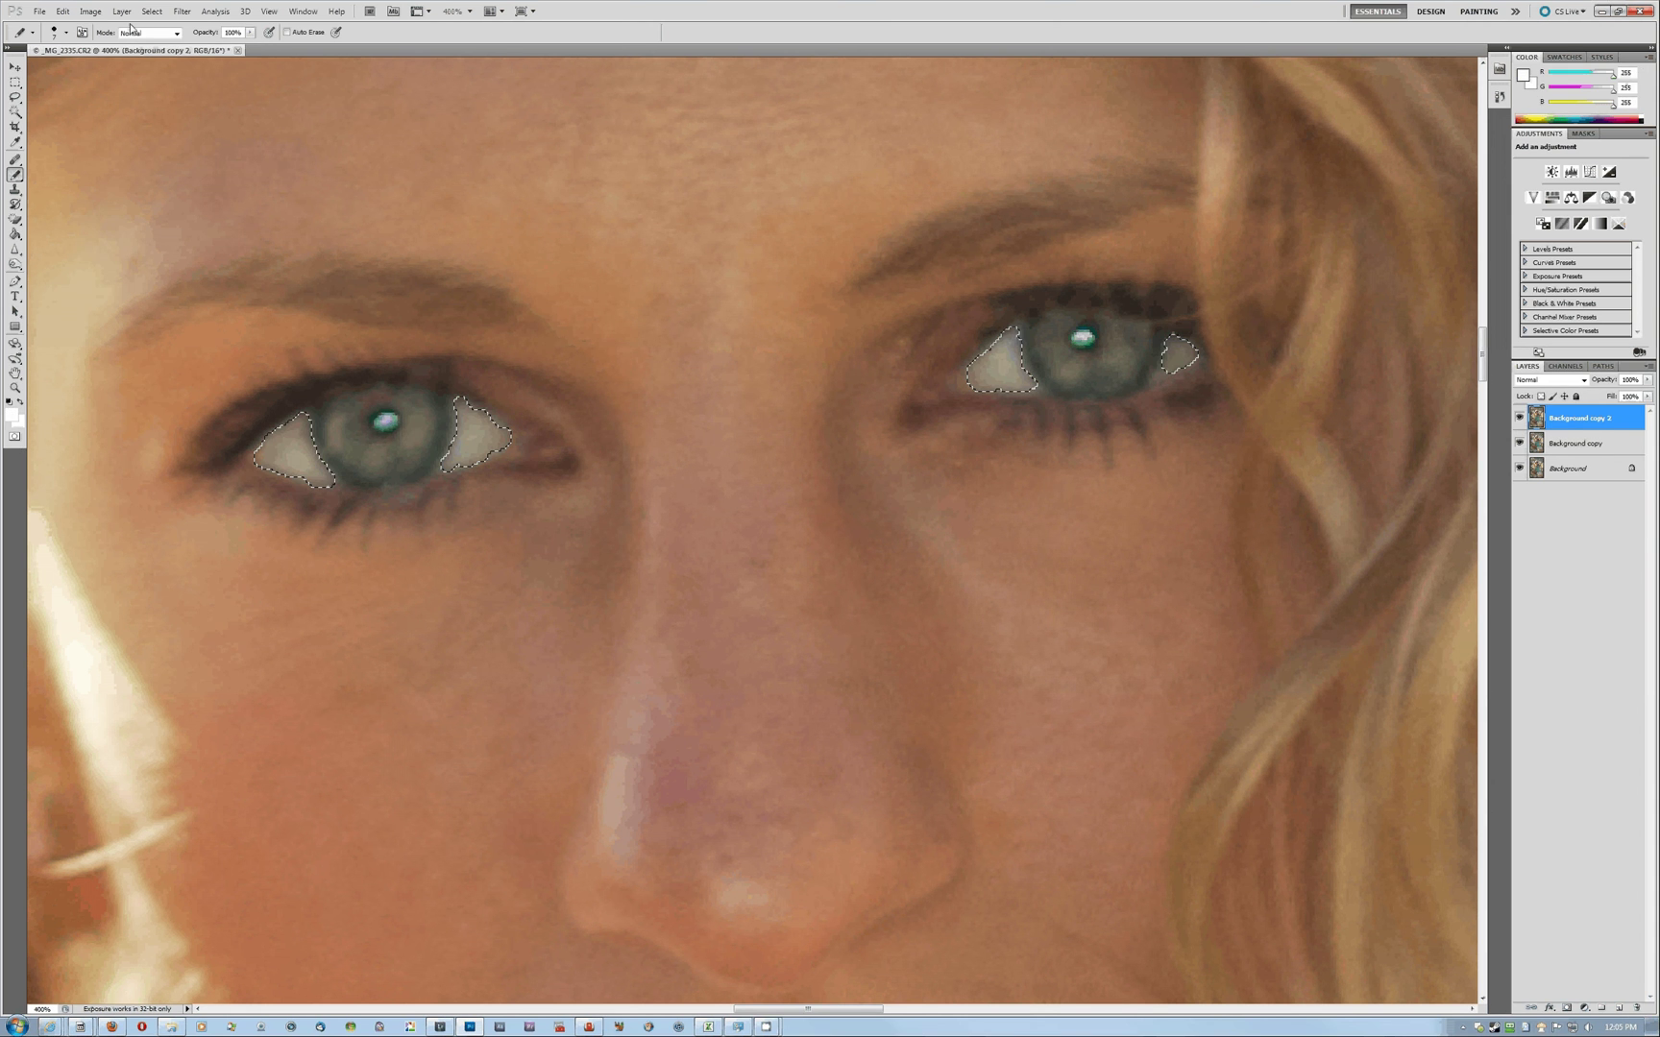
click(150, 11)
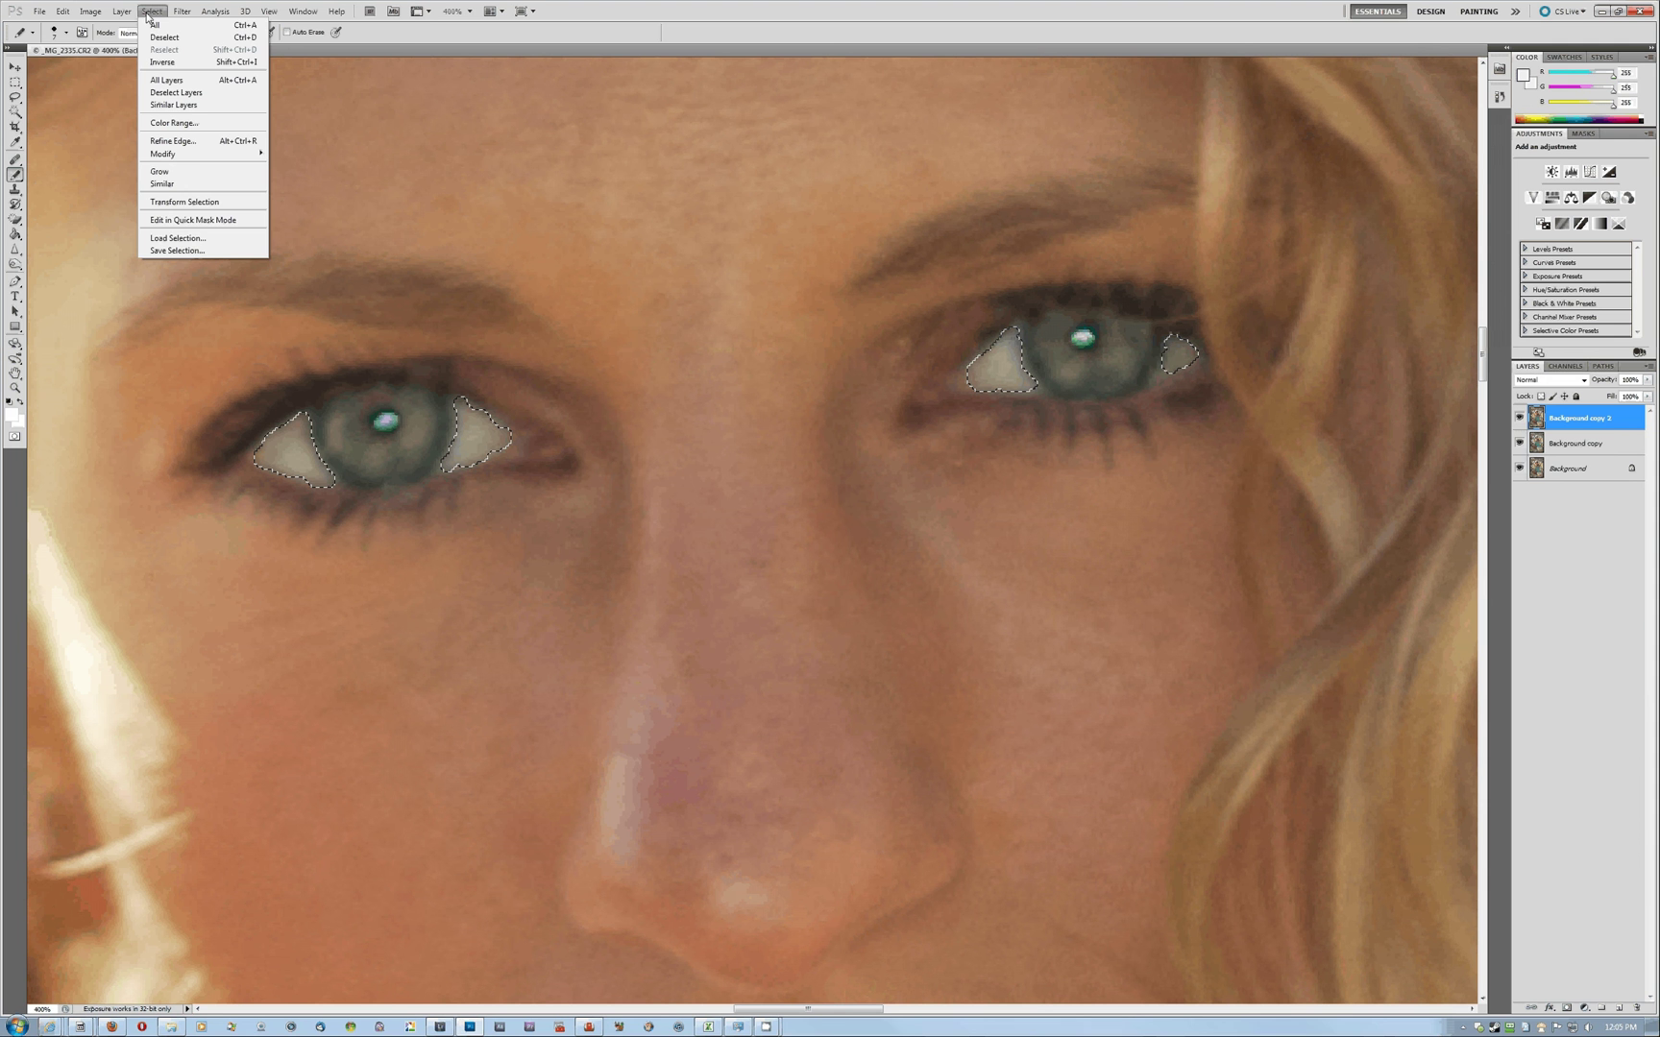
mouse_move(130, 15)
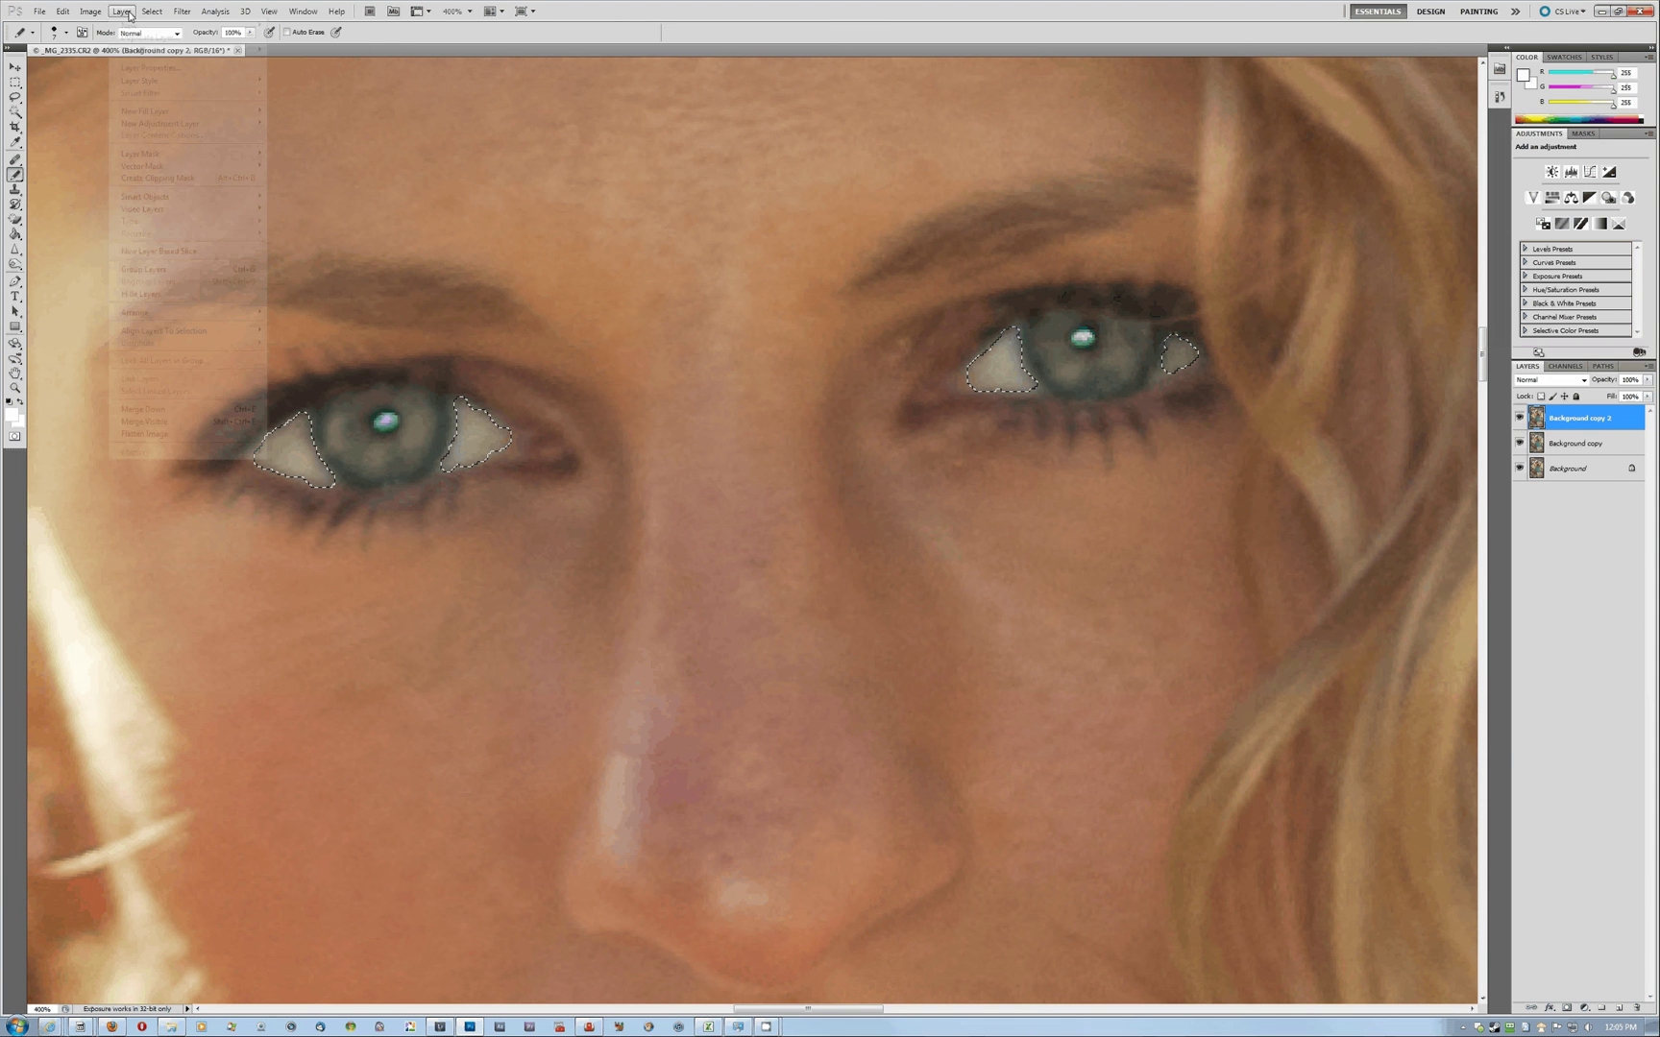
mouse_move(192, 25)
click(381, 82)
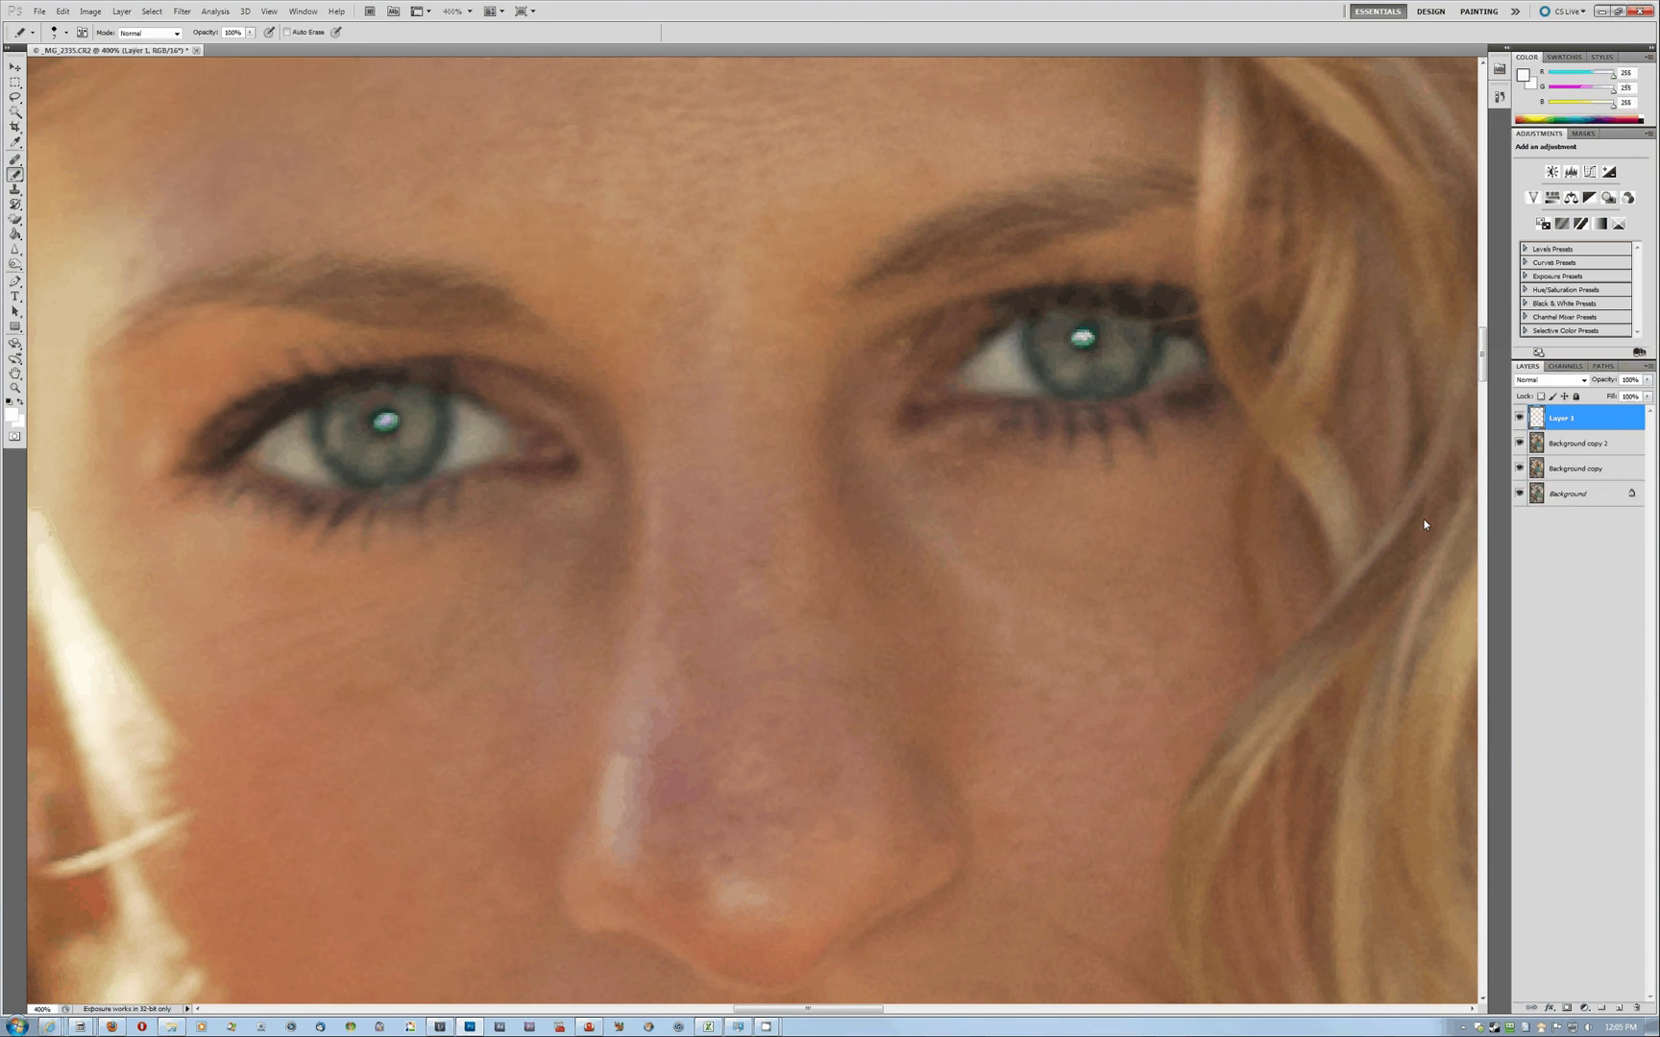
Adjust the midtones of the copied eye whites on Layer 1 with Levels
key(ctrl+1)
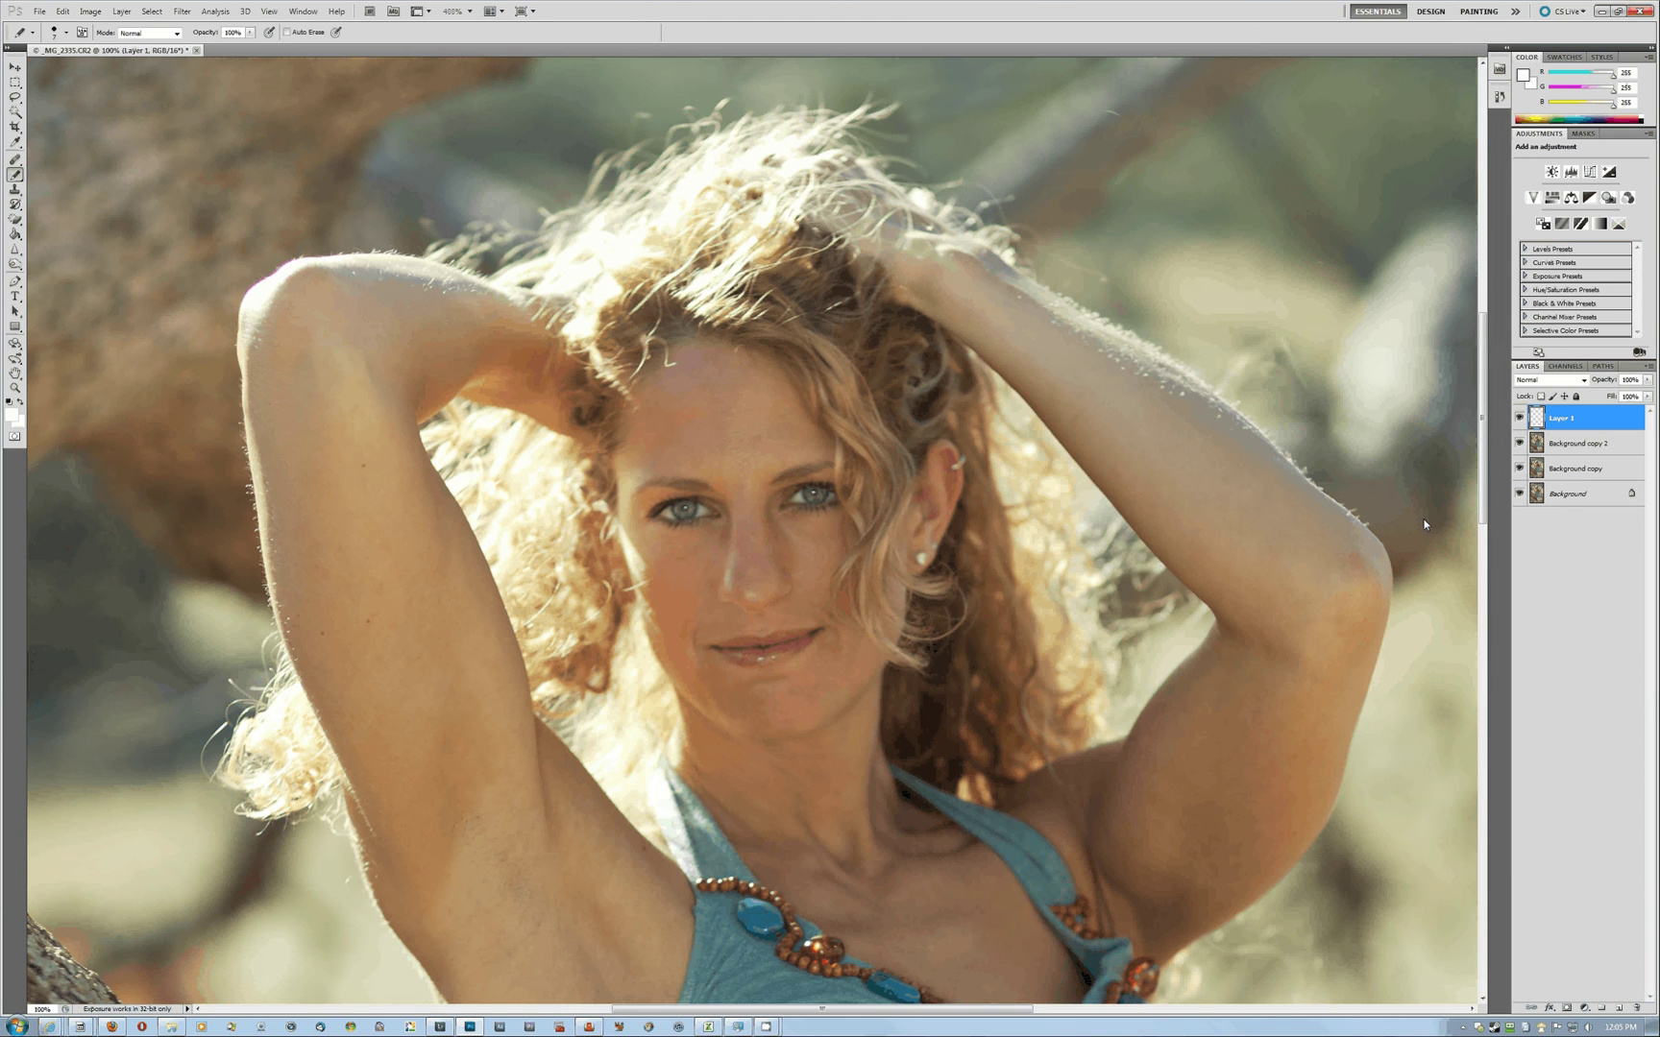
key(ctrl+minus)
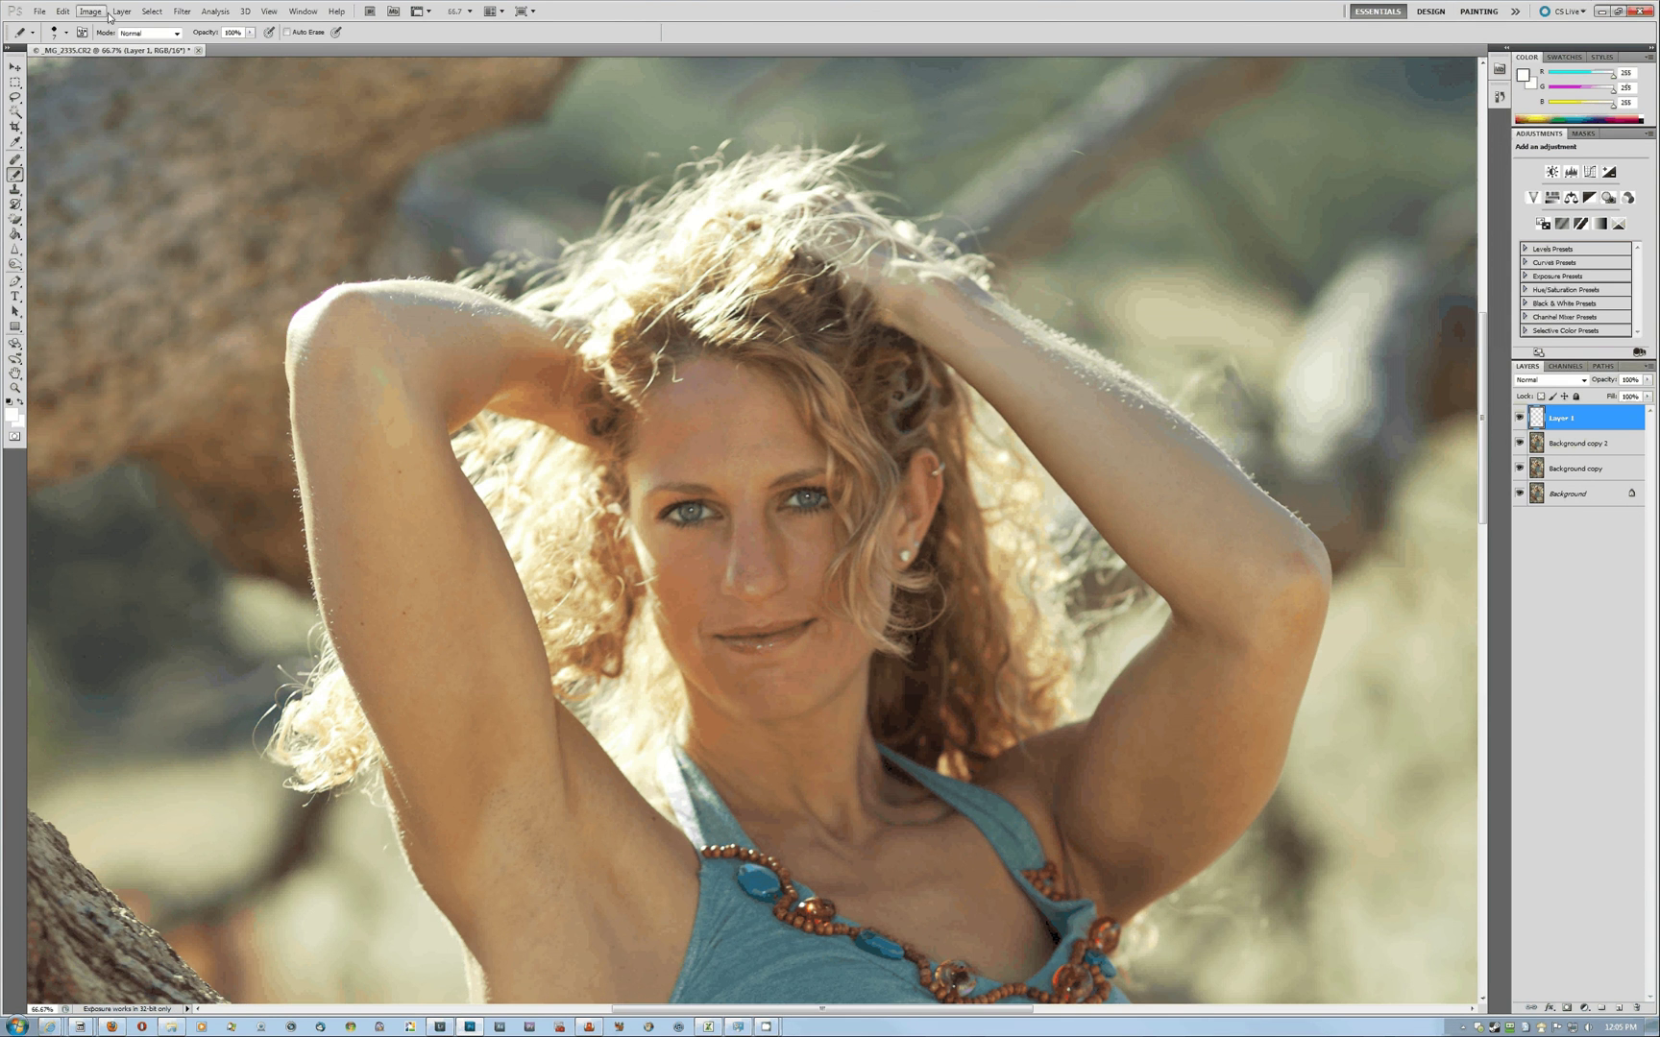
click(122, 12)
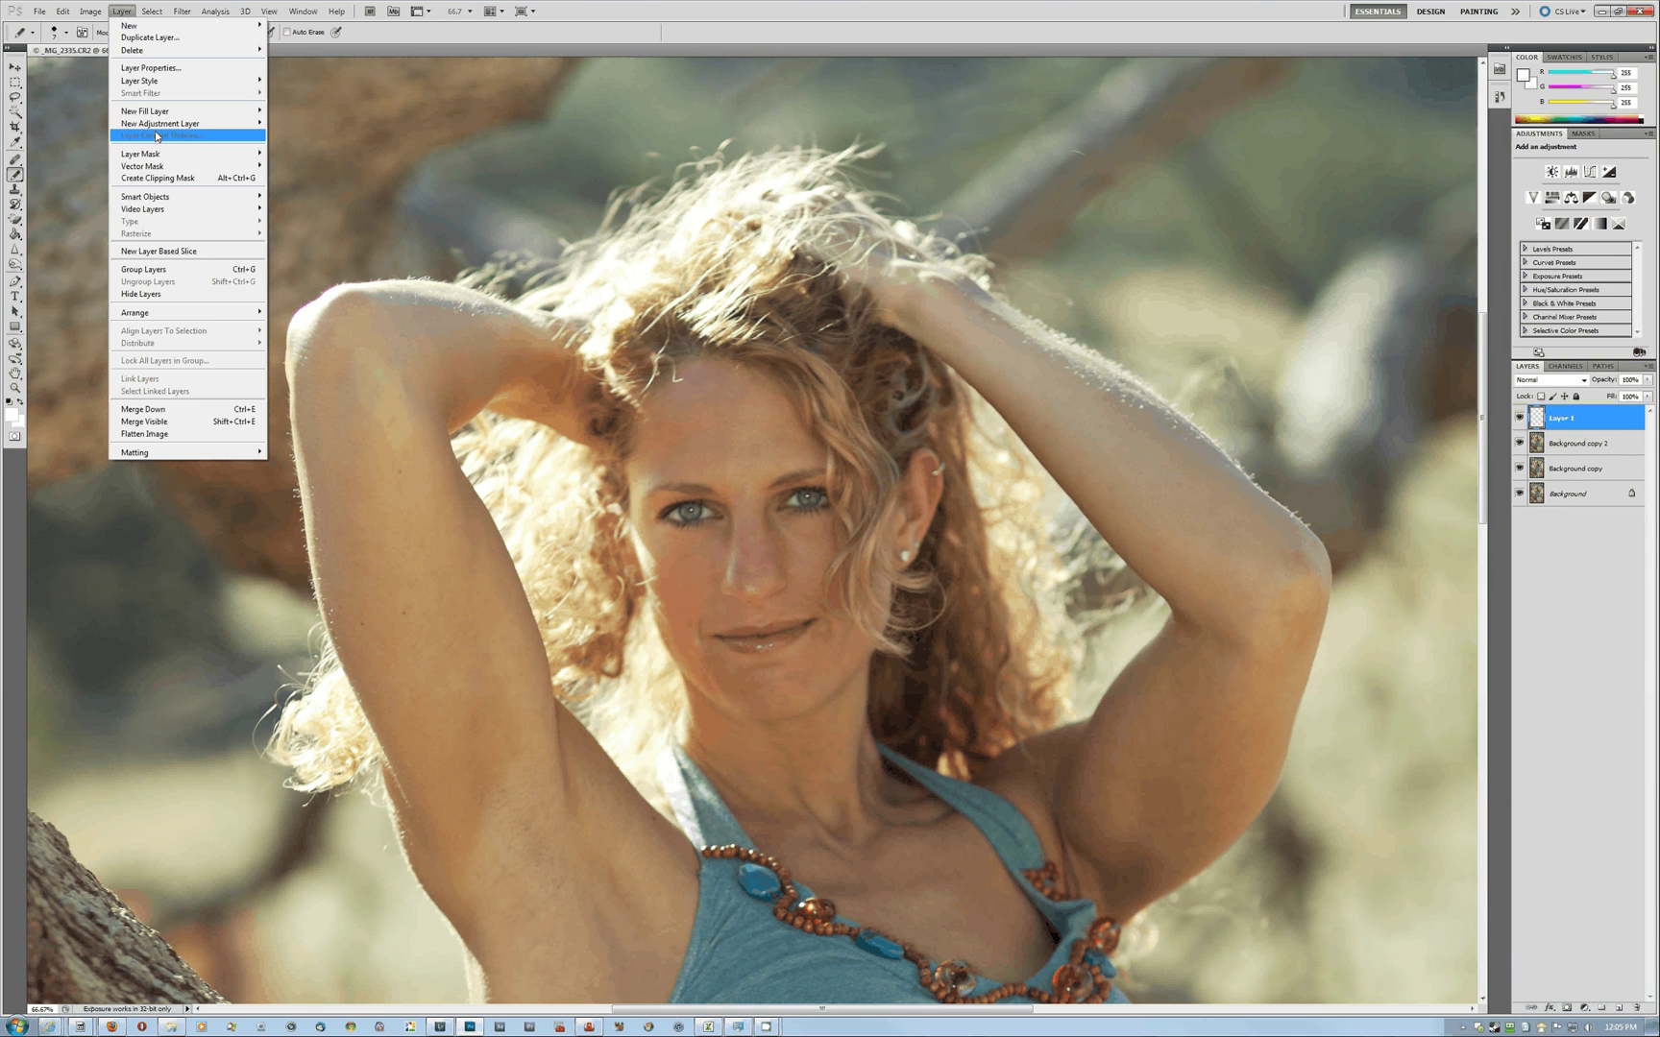
mouse_move(230, 123)
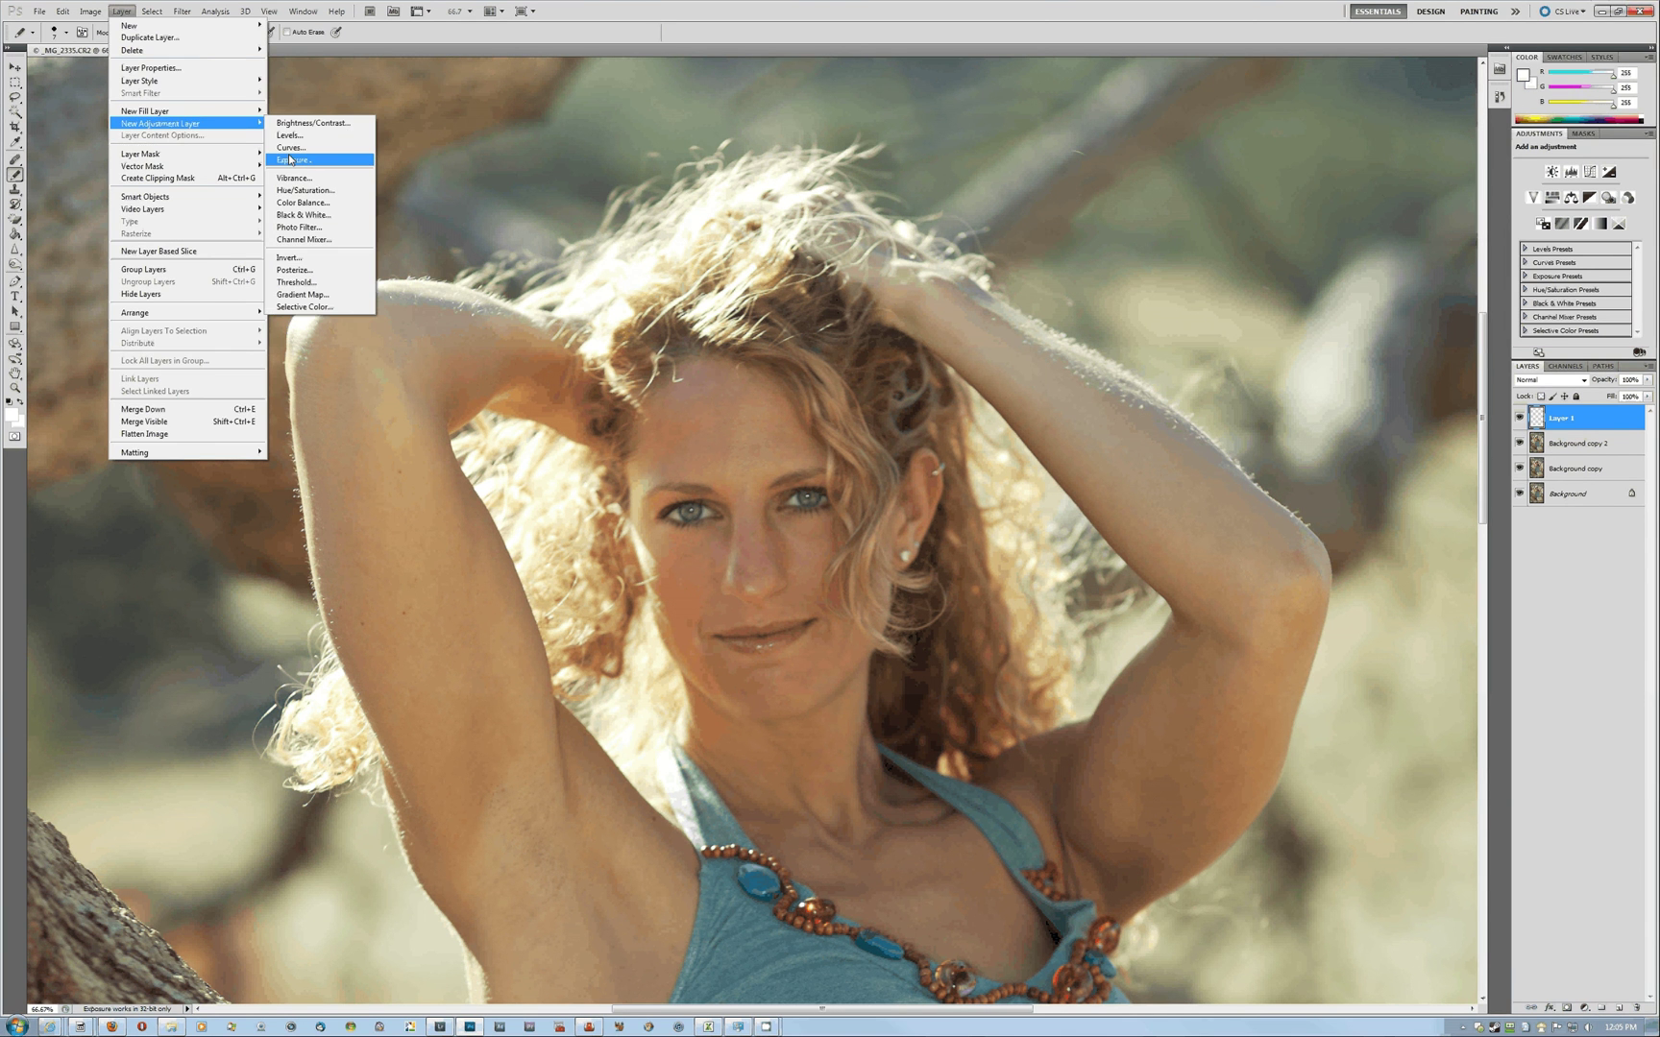
mouse_move(100, 15)
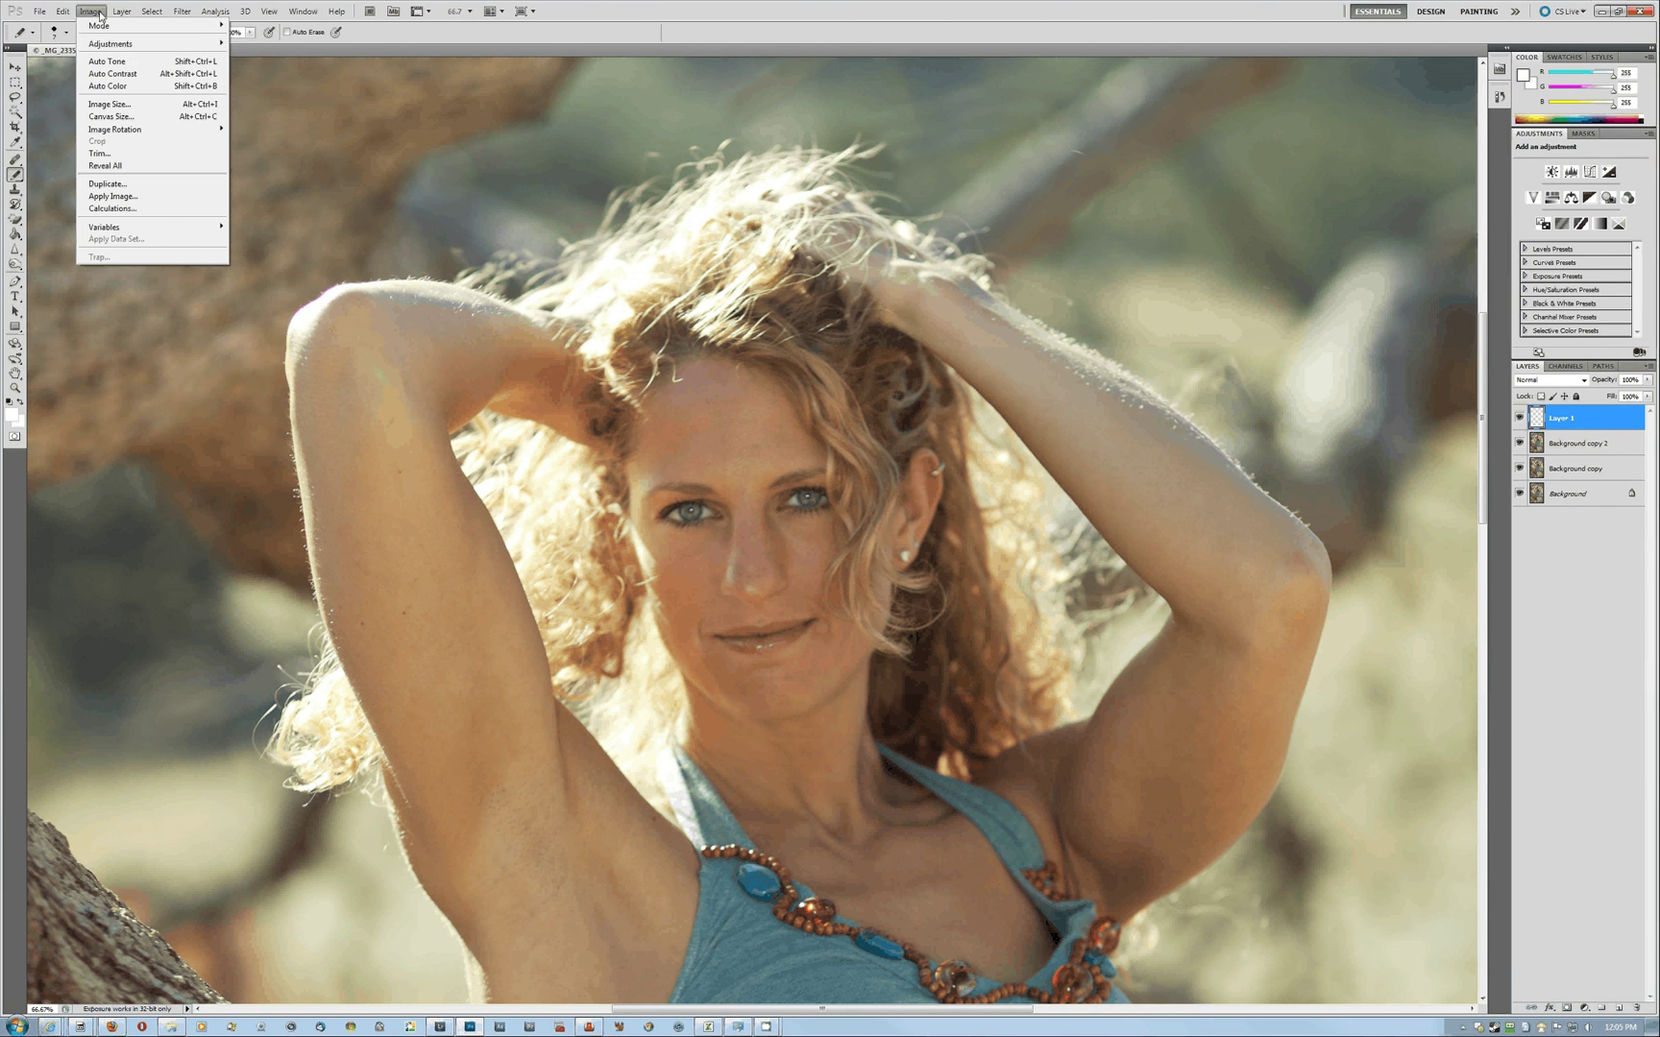
mouse_move(154, 44)
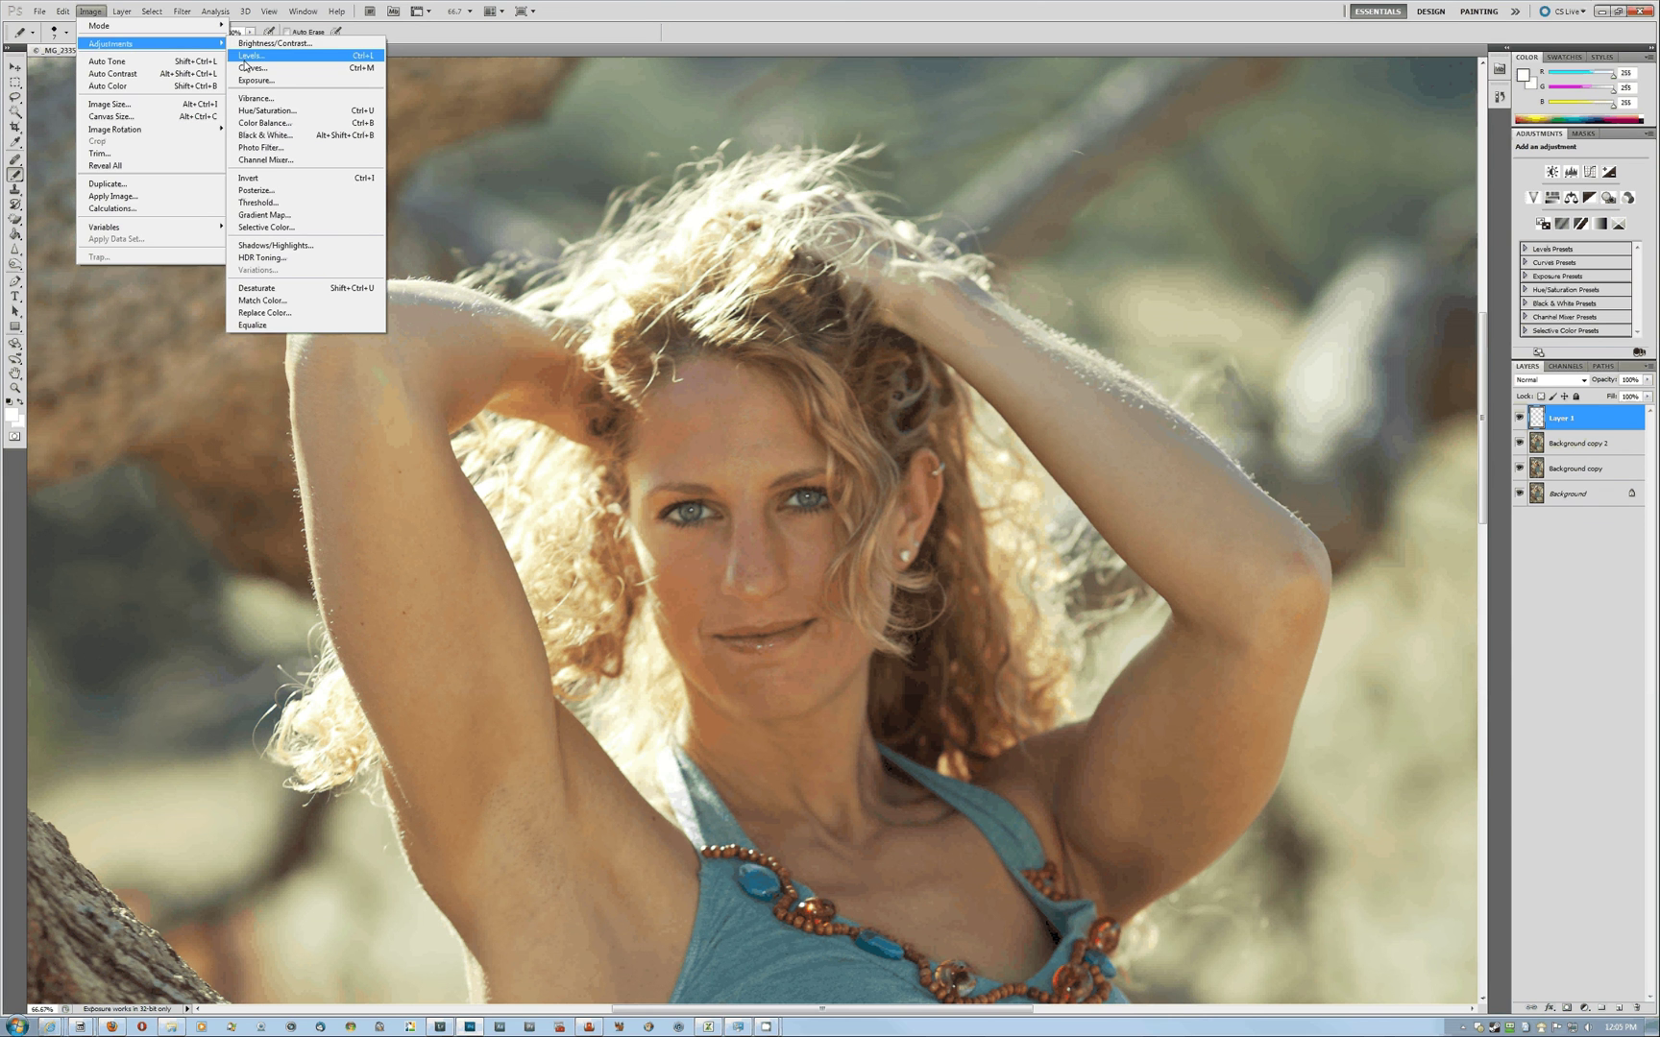
click(249, 55)
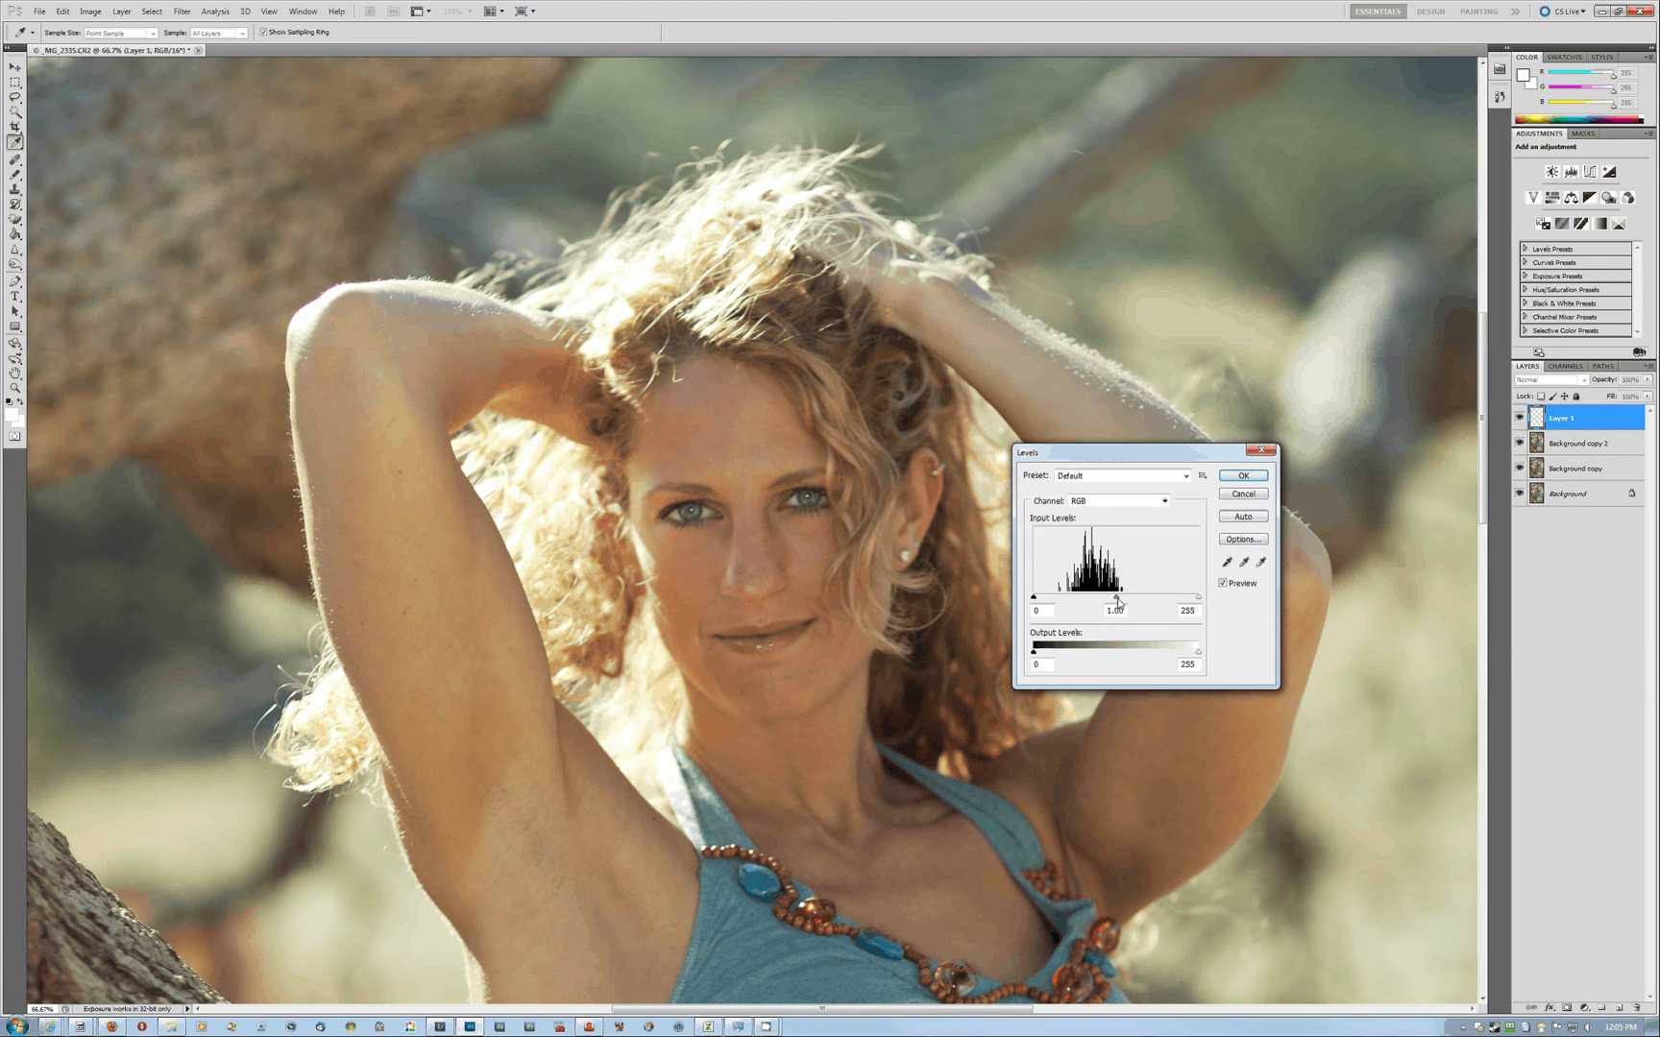
drag(1117, 597, 1178, 599)
key(Return)
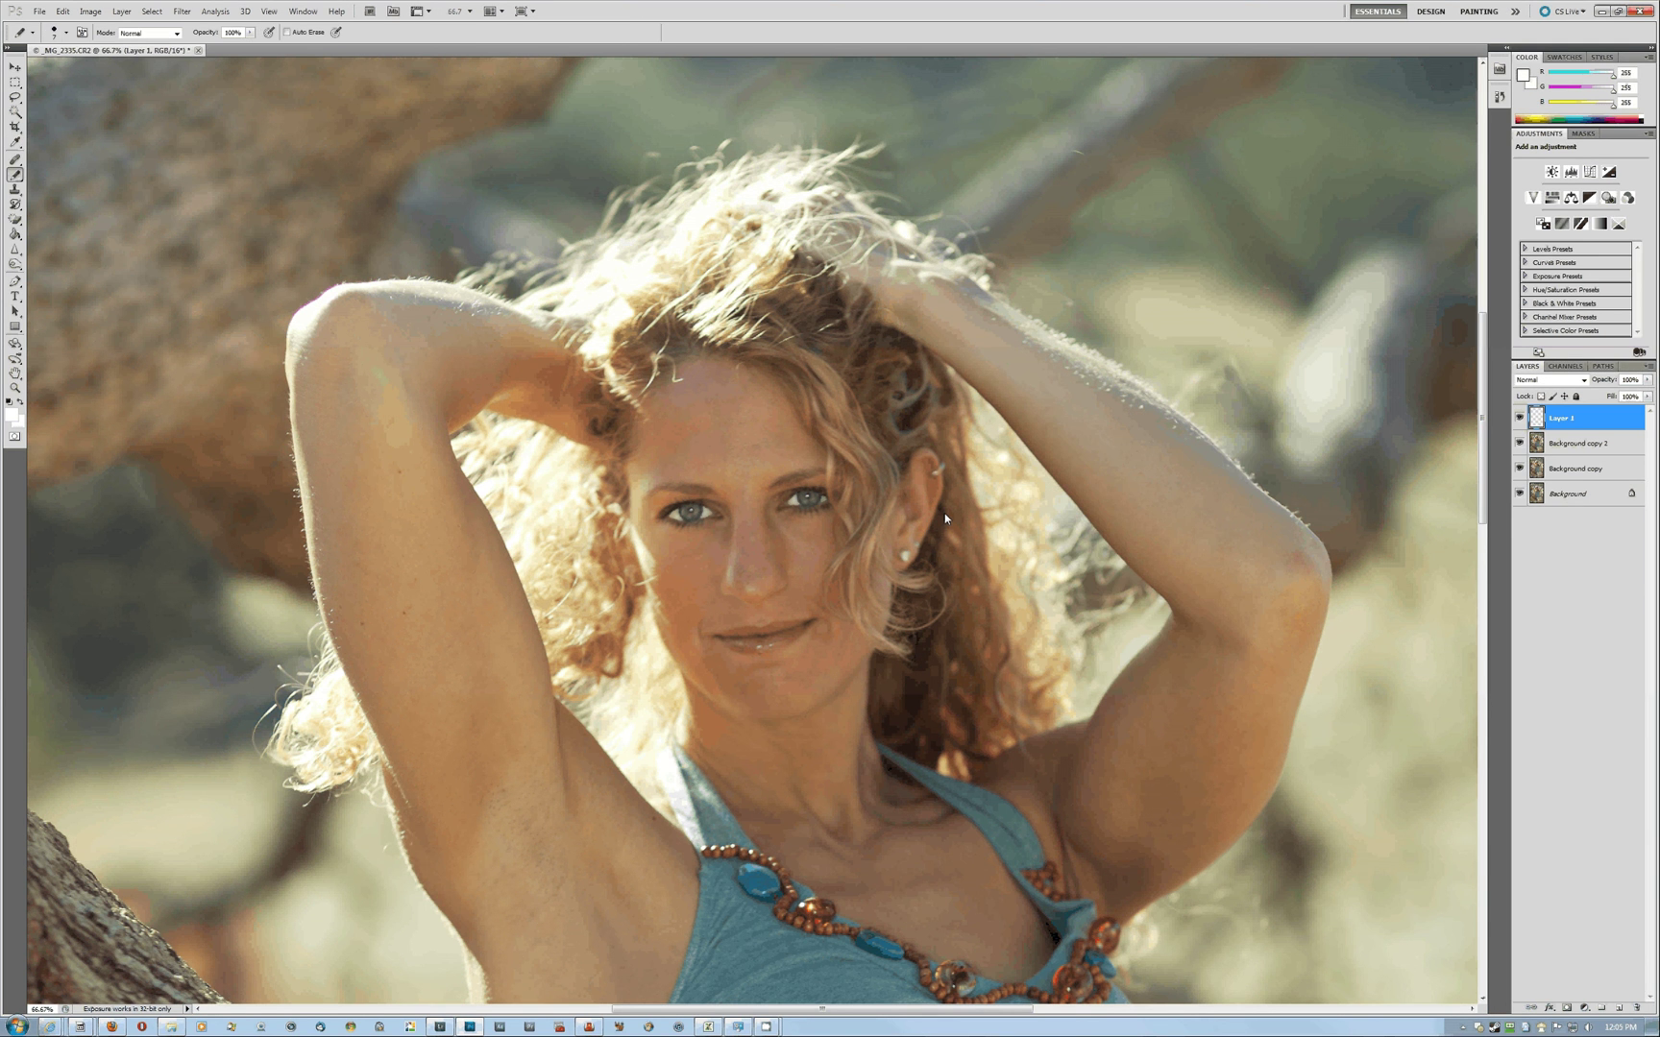
Adjust the opacity of the eye-whites layer while judging the whole portrait at 25%
key(ctrl+minus)
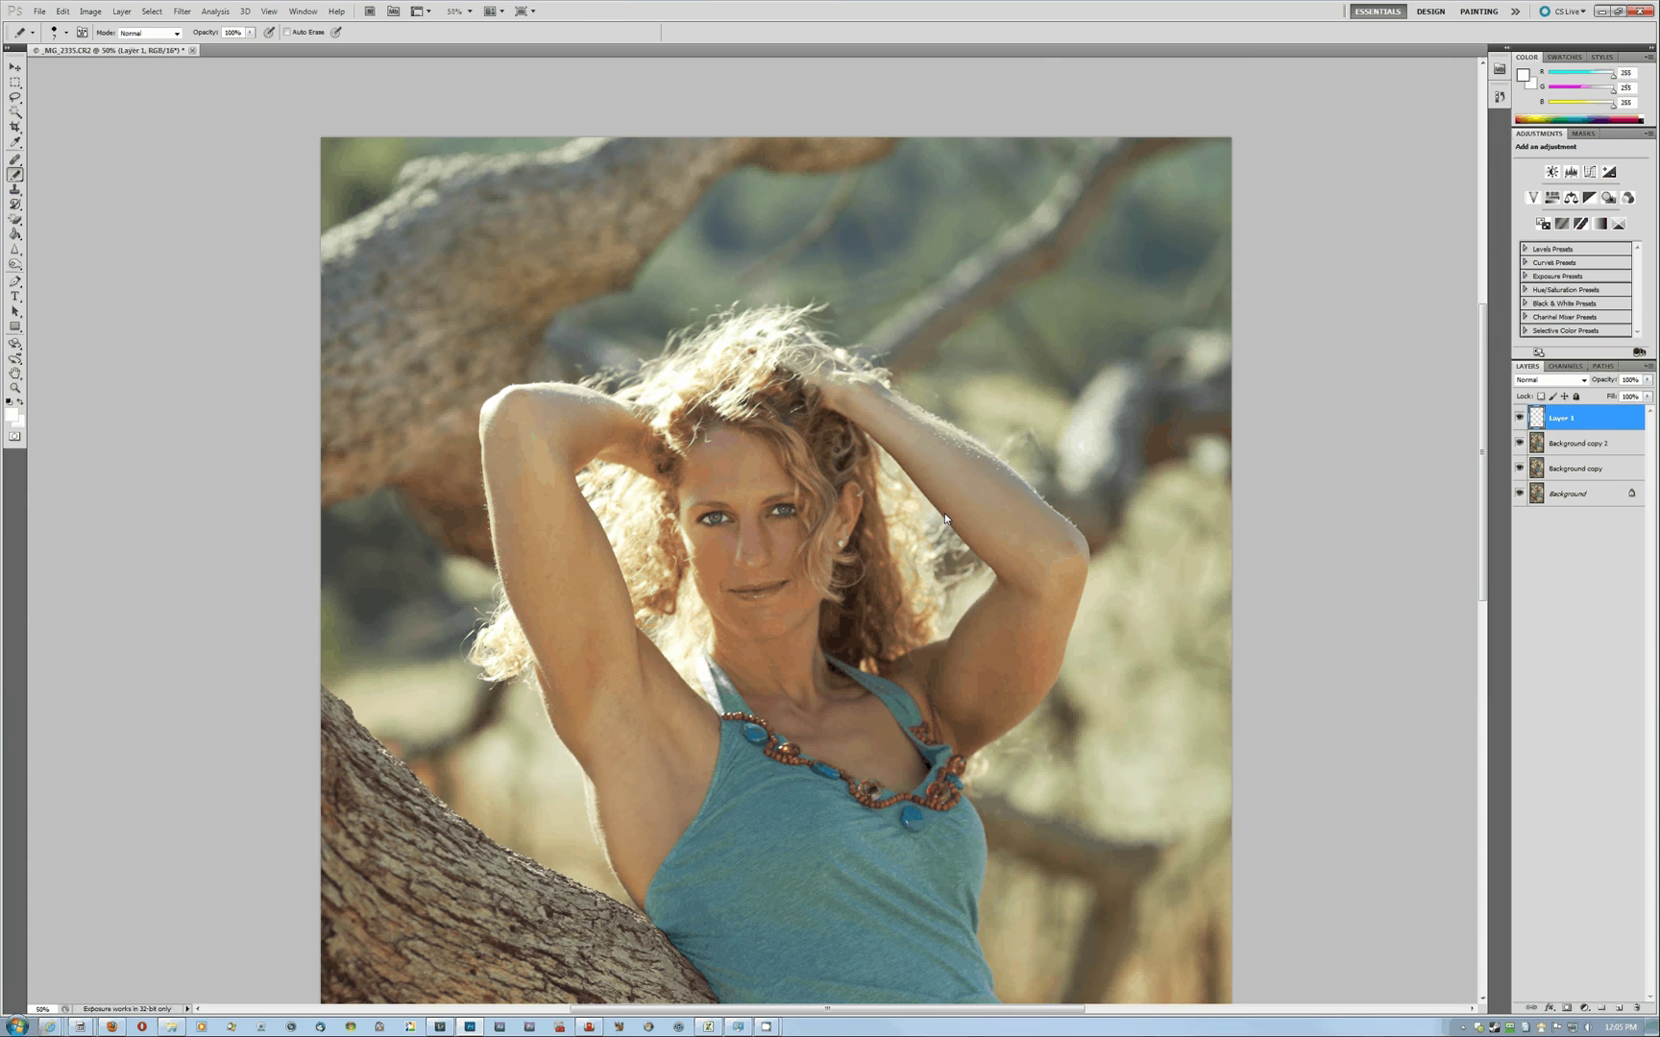
key(ctrl+minus)
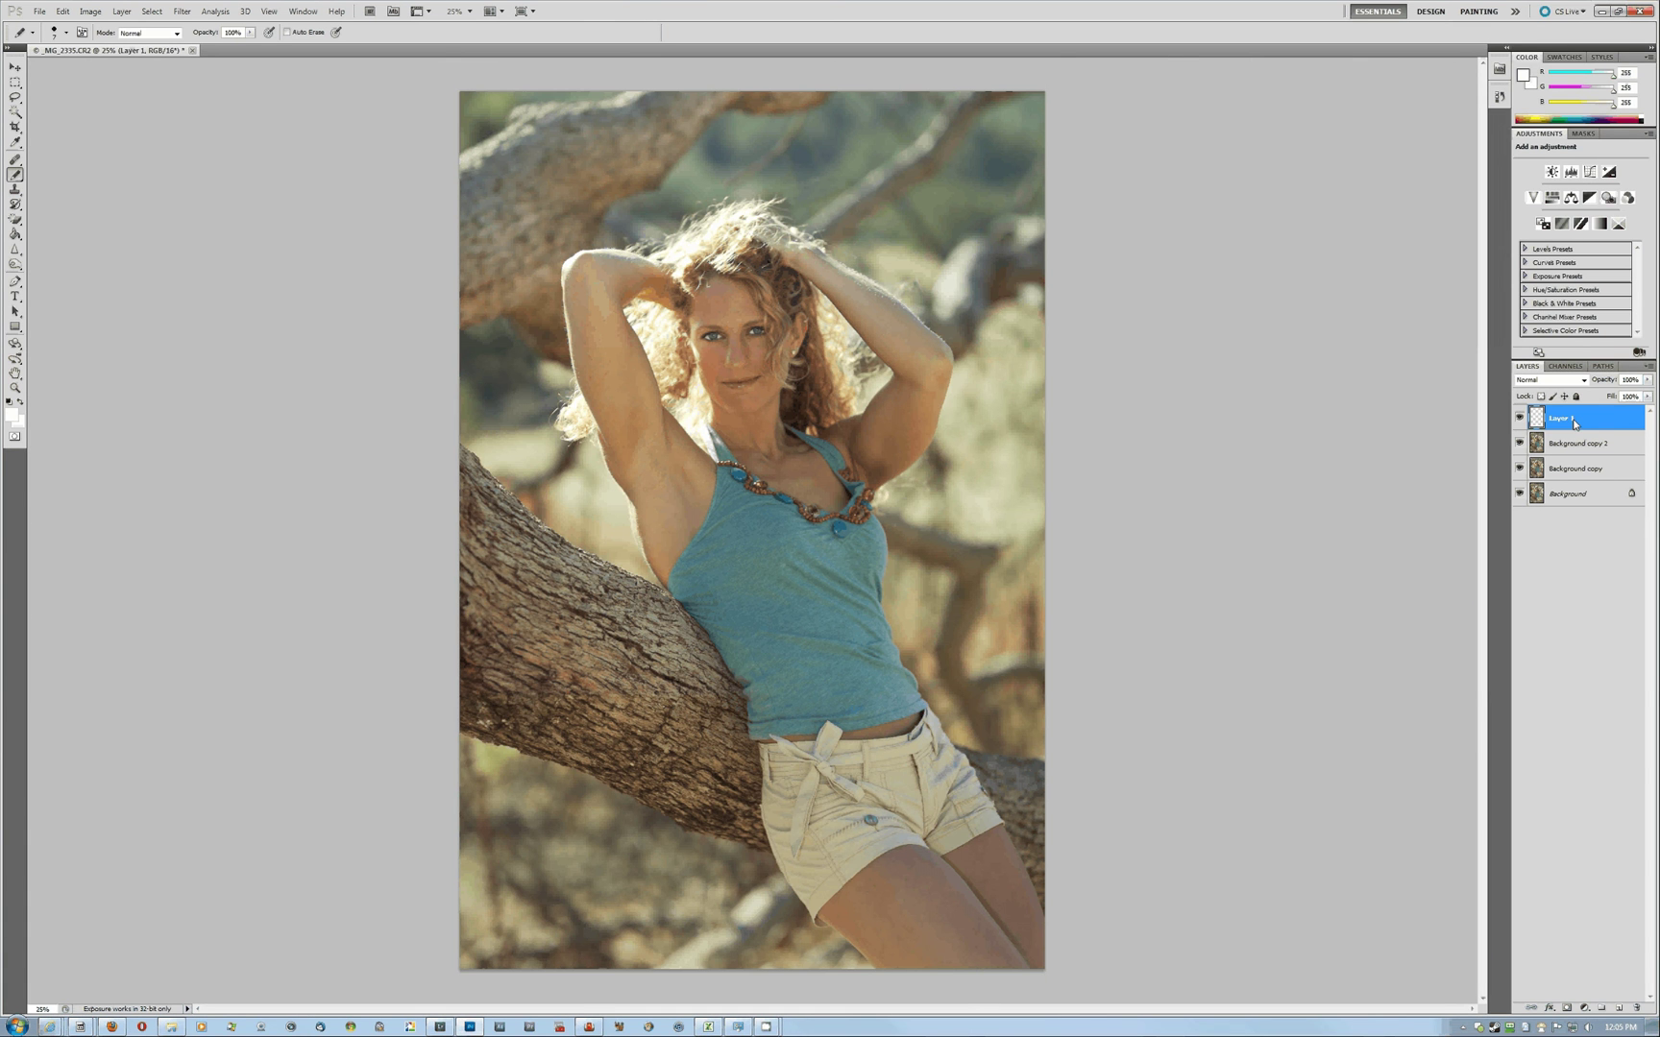
click(1648, 379)
mouse_move(1645, 396)
mouse_down()
mouse_move(1572, 415)
mouse_move(1649, 394)
mouse_up()
click(1492, 524)
Select the Background copy 2 layer and save the layered document in Photoshop format
click(1582, 446)
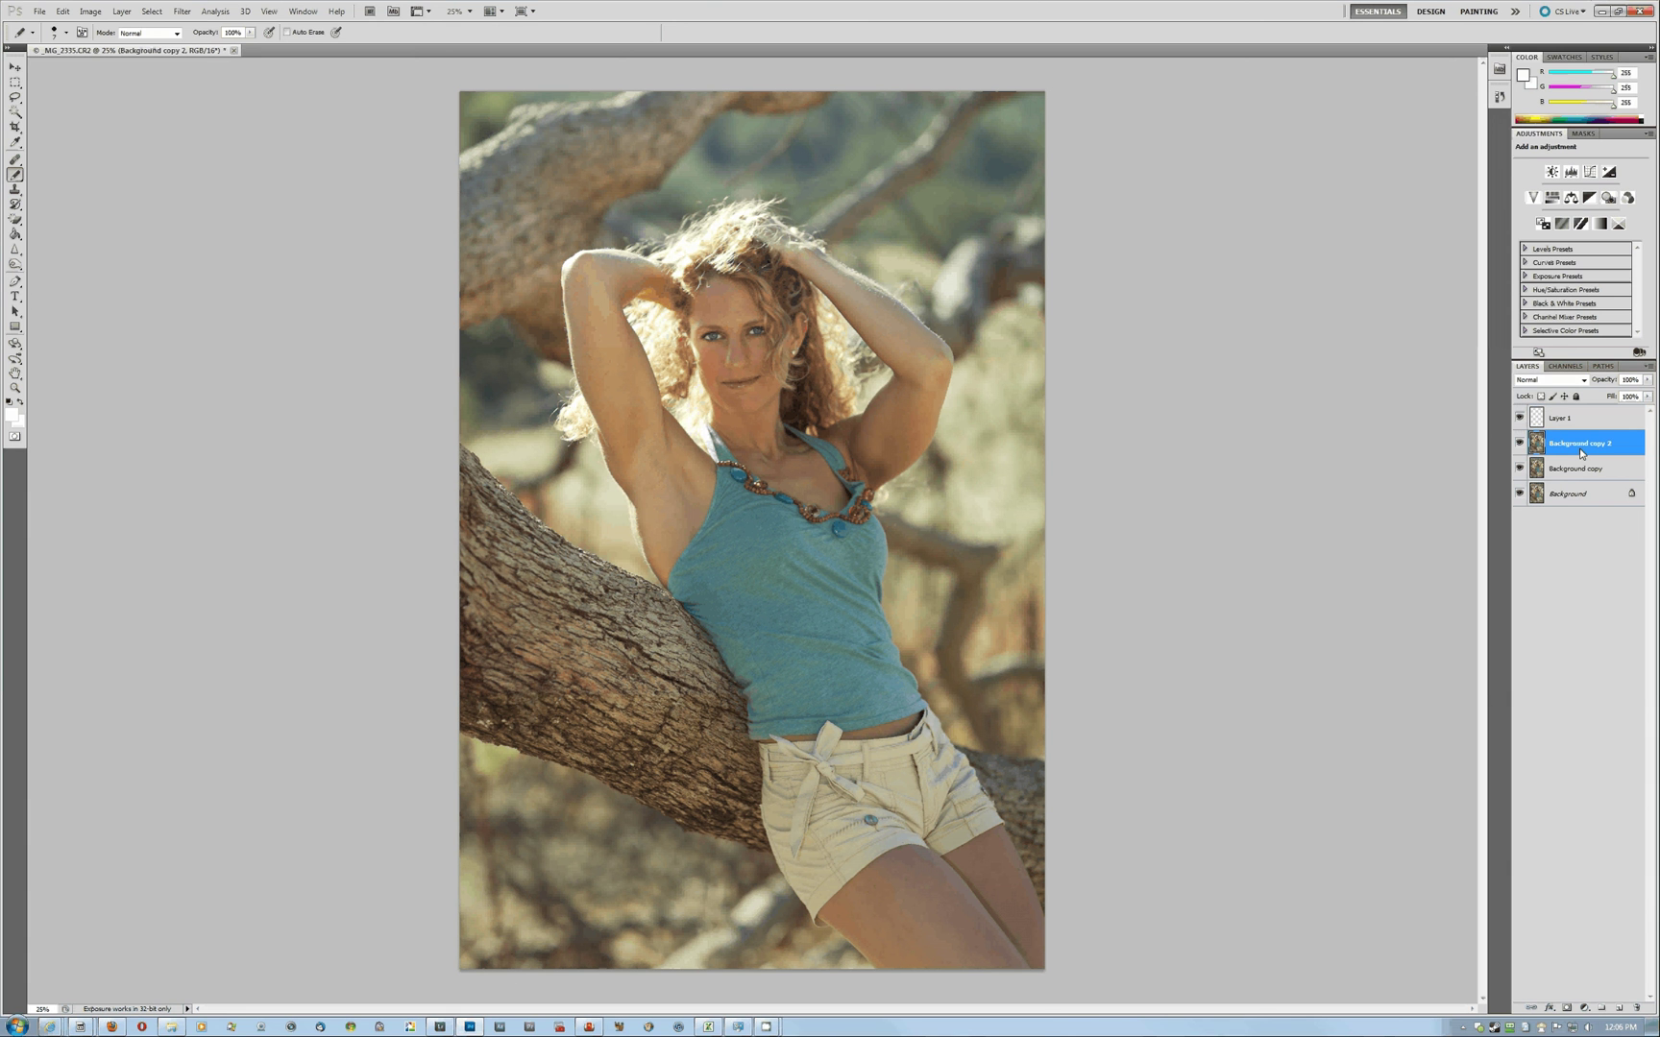
key(ctrl+s)
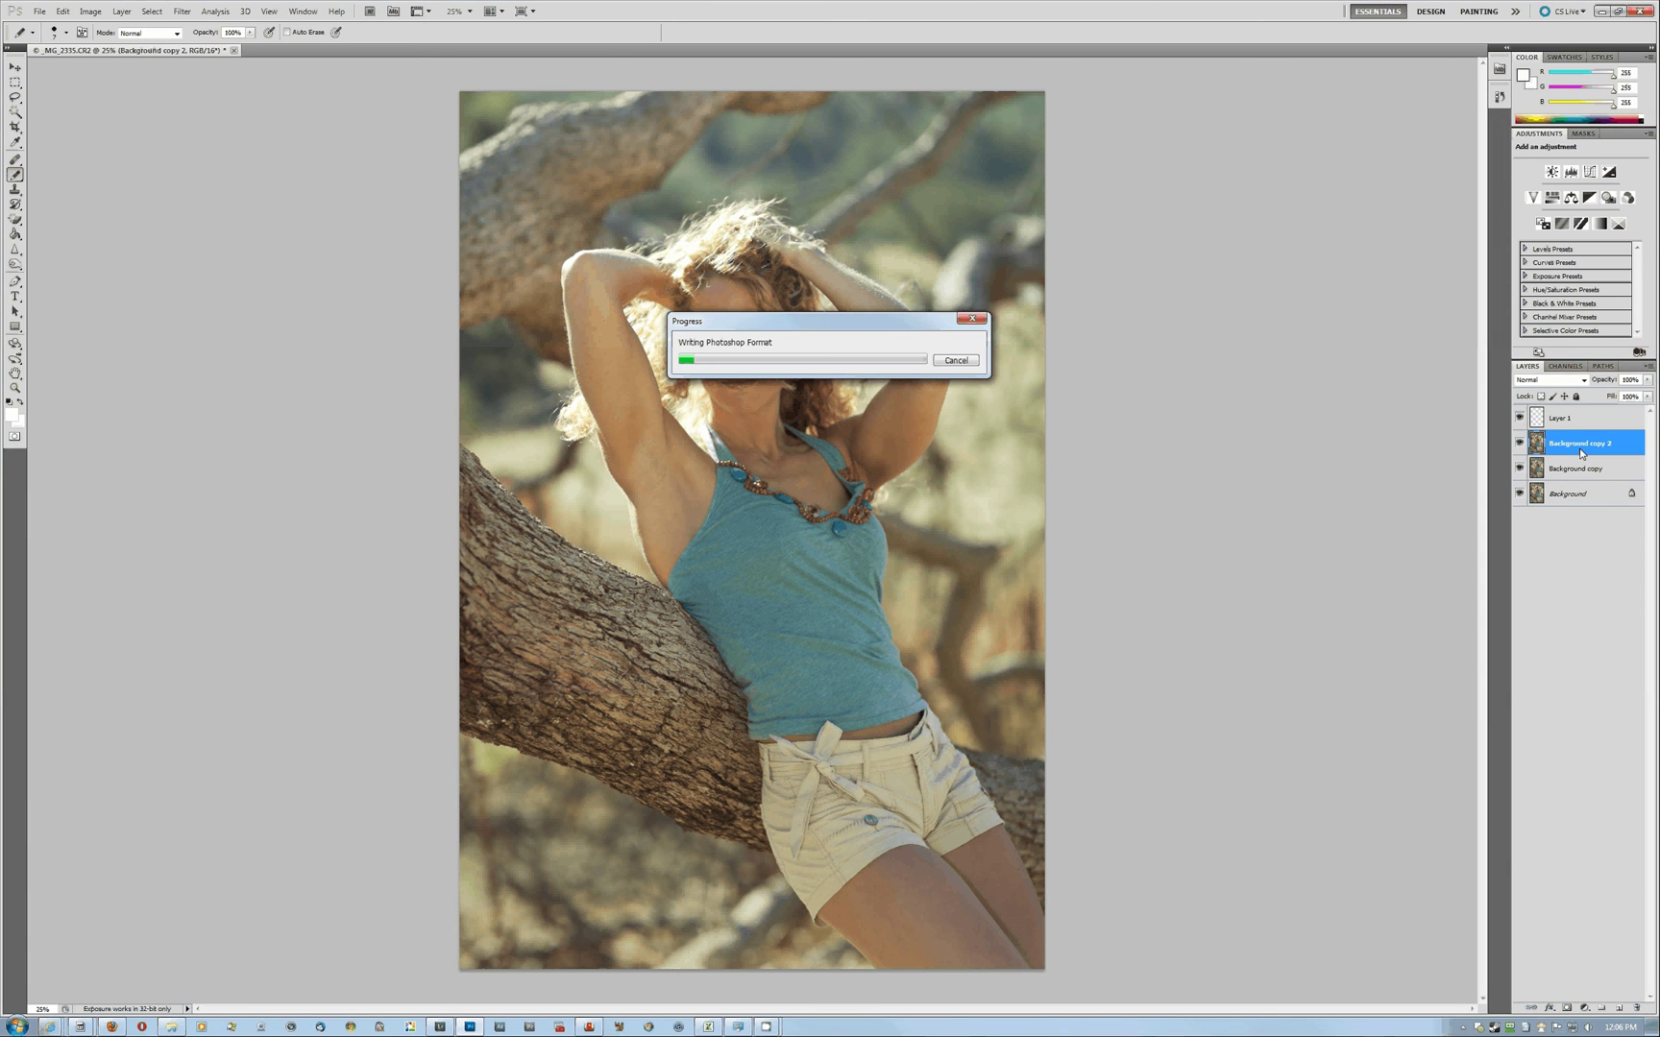